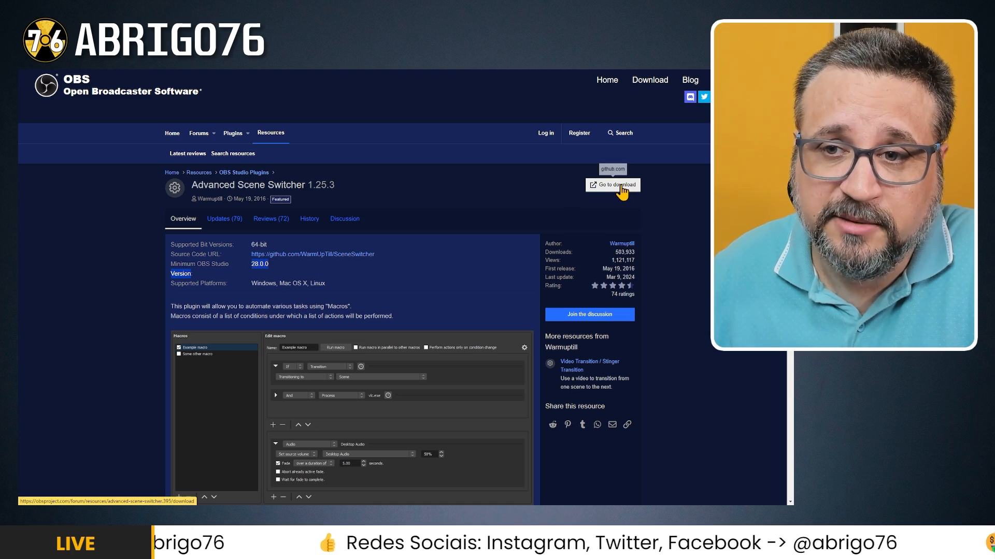
Download advanced-scene-switcher-1.25.3-windows-x64.zip from the plugin's GitHub release and save it to the desktop
{"action": "left_click", "coordinate": [622, 186]}
{"action": "scroll", "coordinate": [221, 342], "scroll_direction": "down", "scroll_amount": 5}
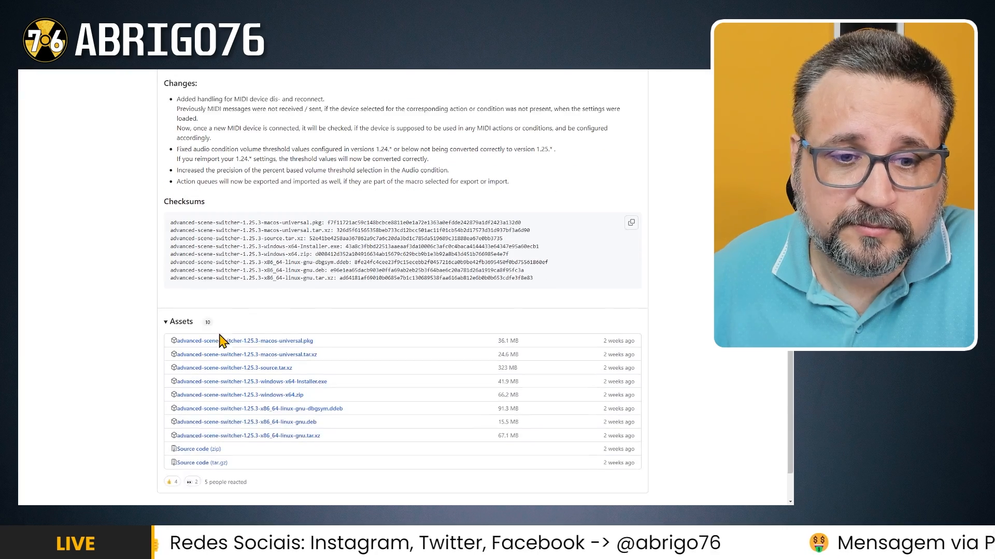
{"action": "scroll", "coordinate": [244, 347], "scroll_direction": "down", "scroll_amount": 1}
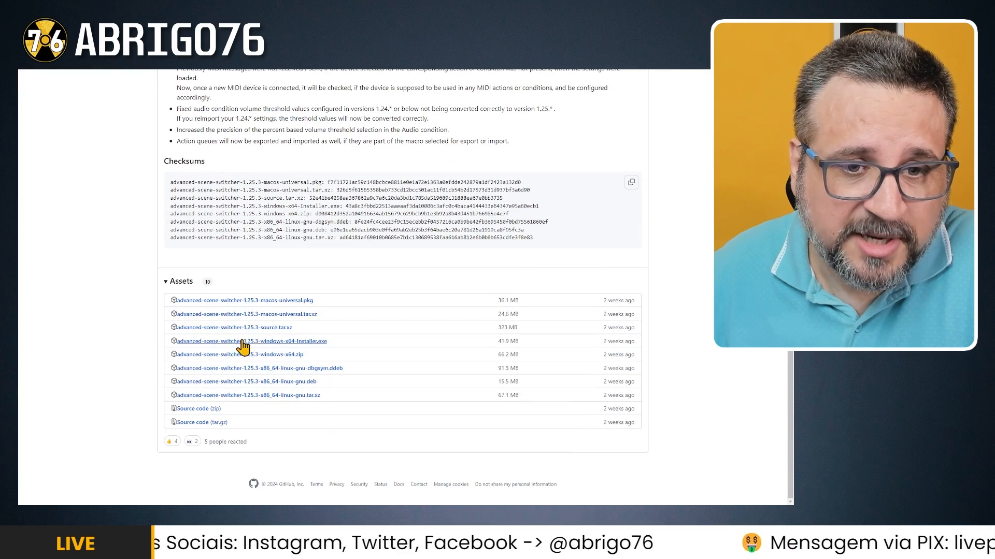
{"action": "left_click", "coordinate": [290, 357]}
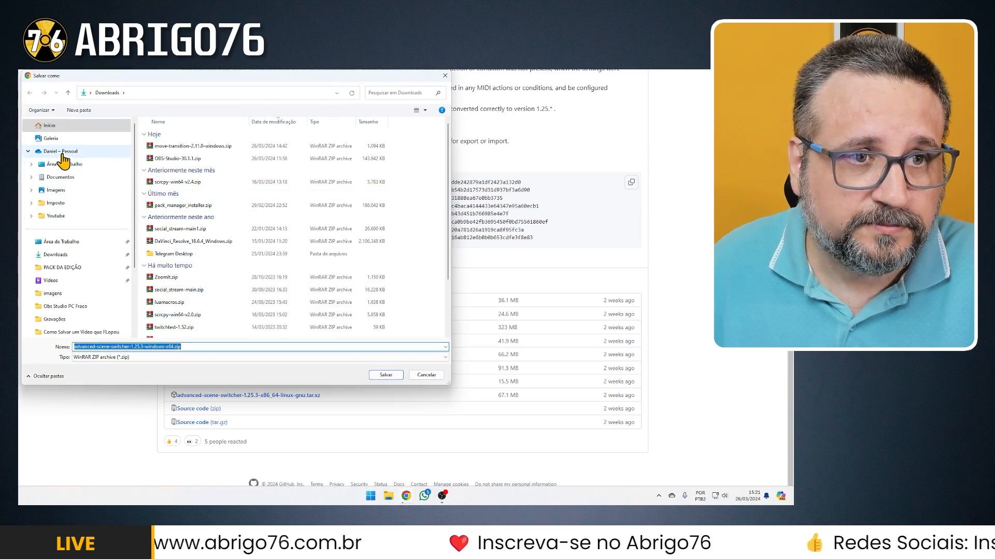
{"action": "left_click", "coordinate": [62, 160]}
{"action": "left_click", "coordinate": [385, 374]}
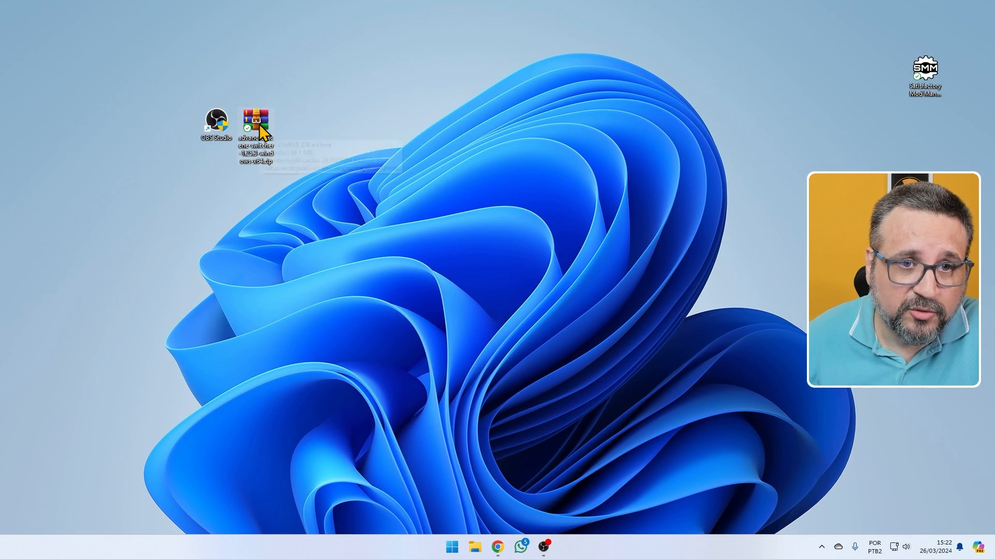
Extract the data and obs-plugins folders from the downloaded archive to the desktop, and close the archive
{"action": "double_click", "coordinate": [259, 124]}
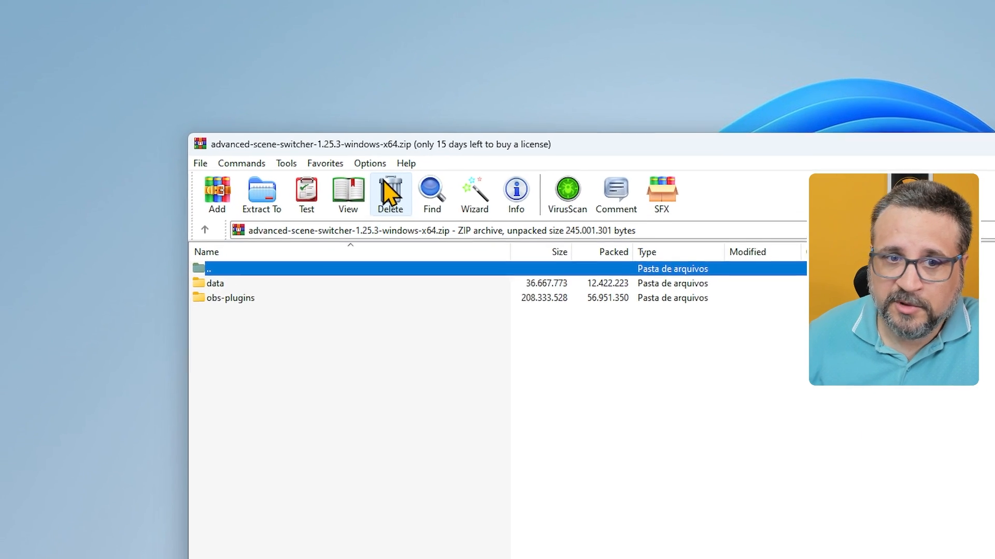
{"action": "left_click", "coordinate": [215, 283]}
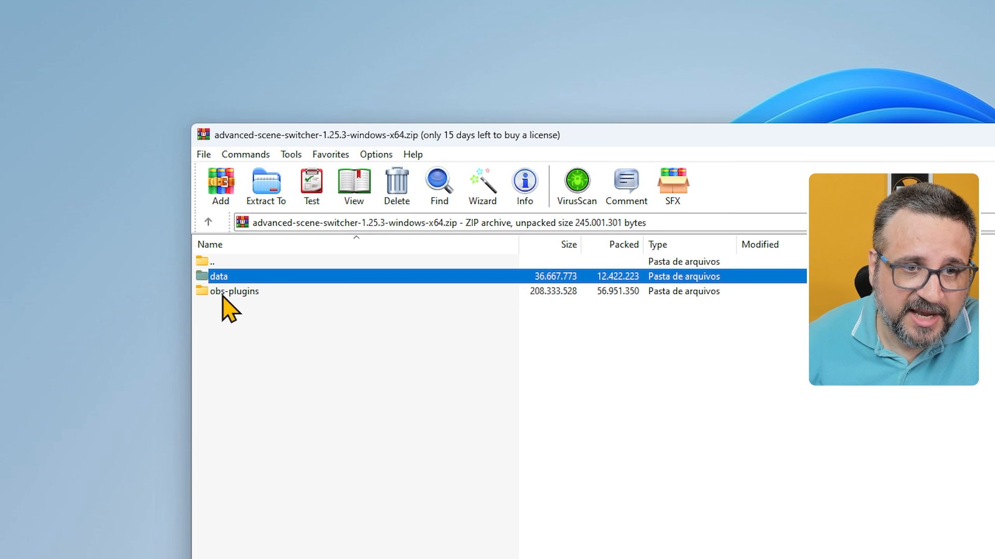
{"action": "left_click", "coordinate": [223, 293]}
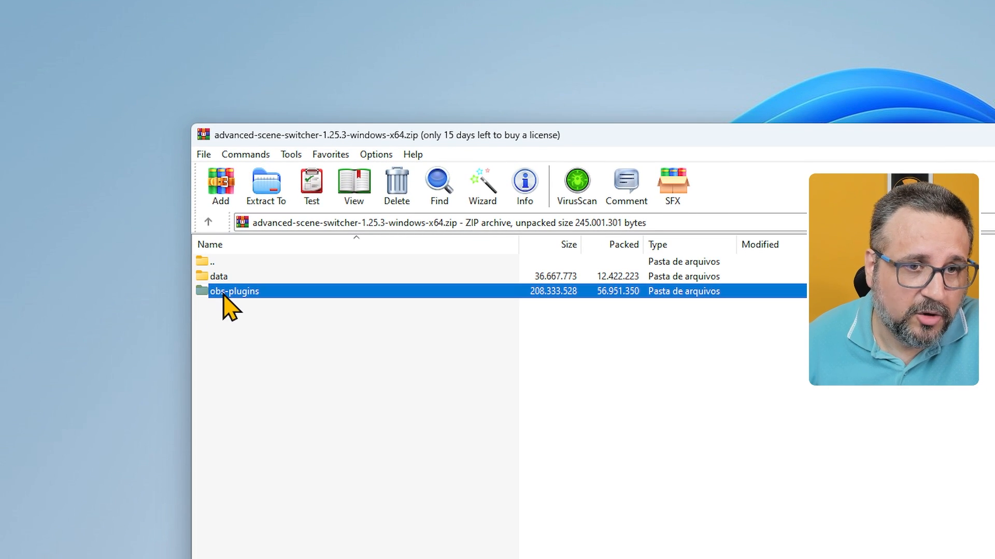
{"action": "left_click_drag", "start_coordinate": [247, 324], "coordinate": [138, 268]}
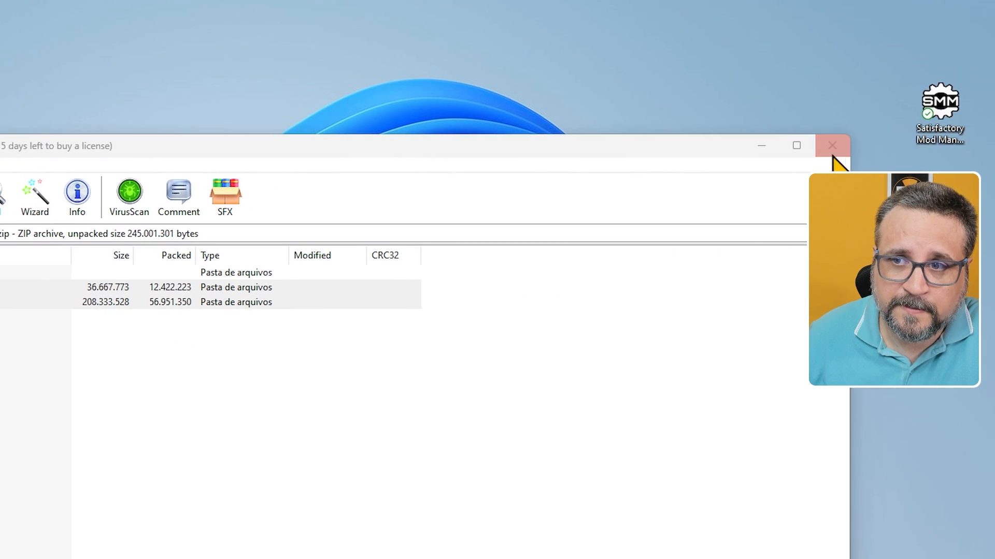
{"action": "left_click", "coordinate": [832, 153]}
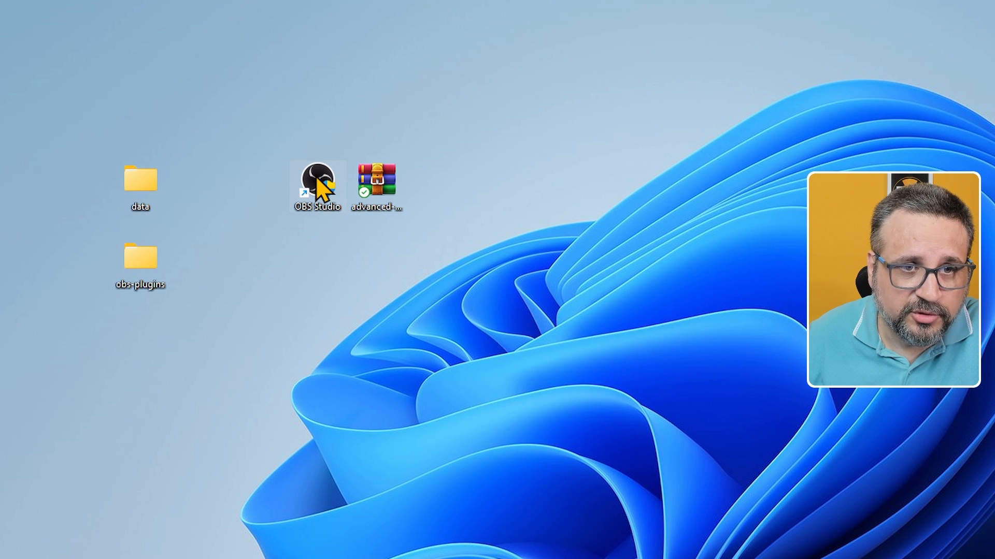
Open the OBS Studio shortcut's file location and go up to the obs-studio program folder
{"action": "right_click", "coordinate": [318, 178]}
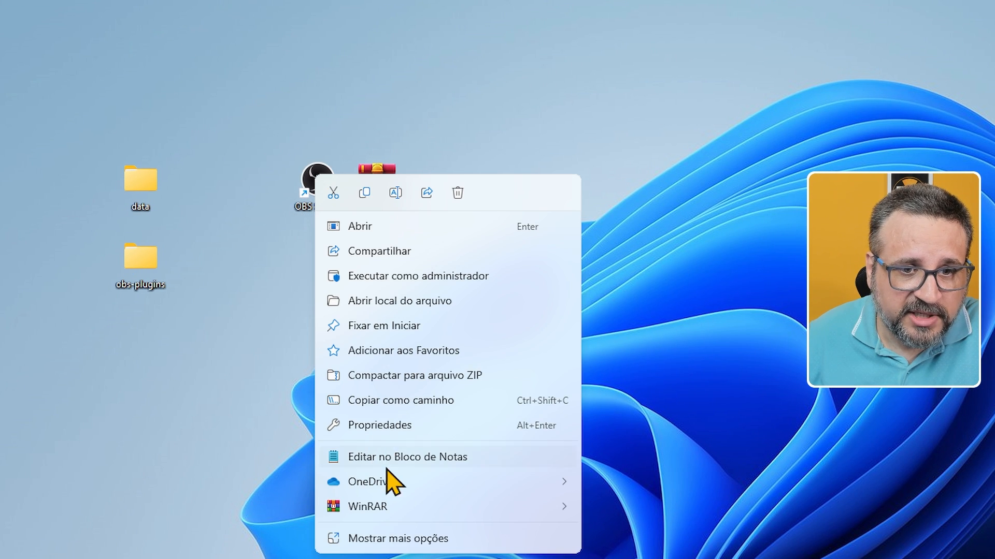
{"action": "left_click", "coordinate": [379, 426]}
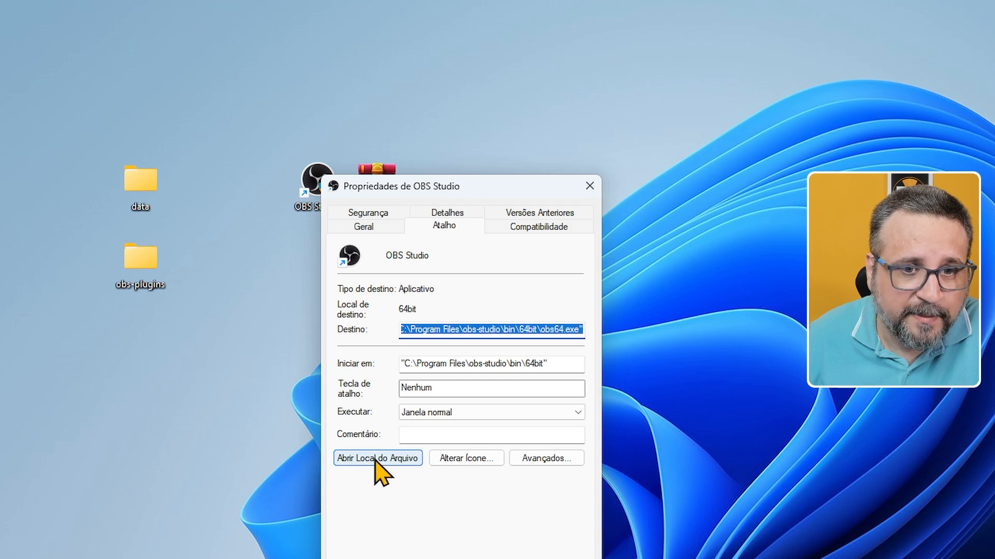
{"action": "left_click", "coordinate": [384, 459]}
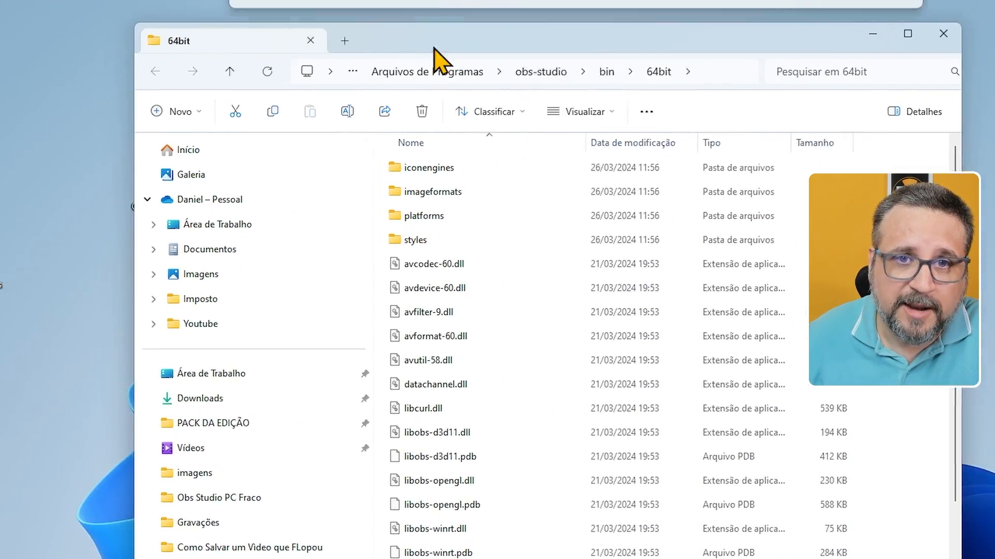
{"action": "double_click", "coordinate": [434, 47]}
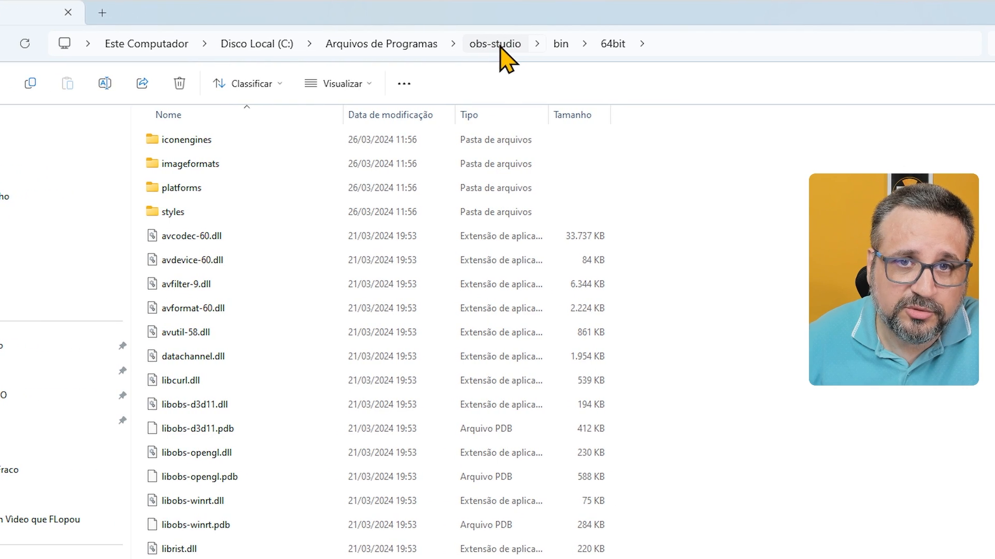
{"action": "left_click", "coordinate": [497, 45]}
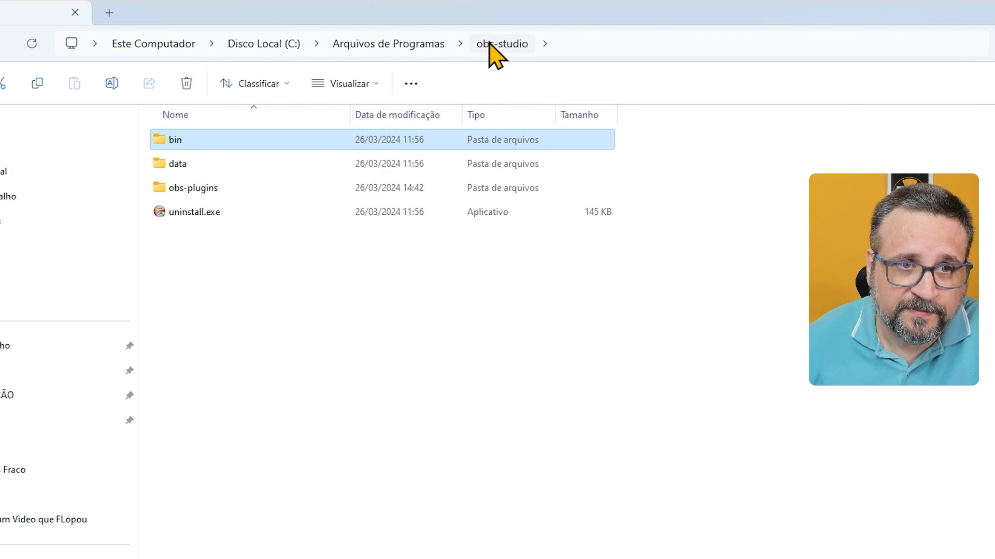
Copy the desktop's data and obs-plugins folders into the obs-studio folder, replacing existing files and granting administrator permission for all items
{"action": "left_click_drag", "start_coordinate": [496, 13], "coordinate": [733, 104]}
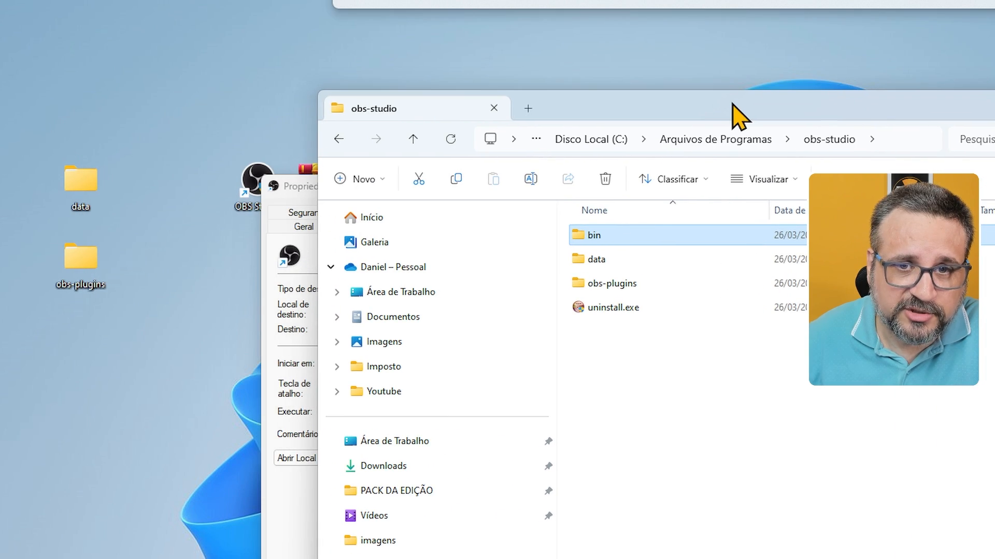
{"action": "left_click", "coordinate": [593, 236]}
{"action": "left_click", "coordinate": [599, 262]}
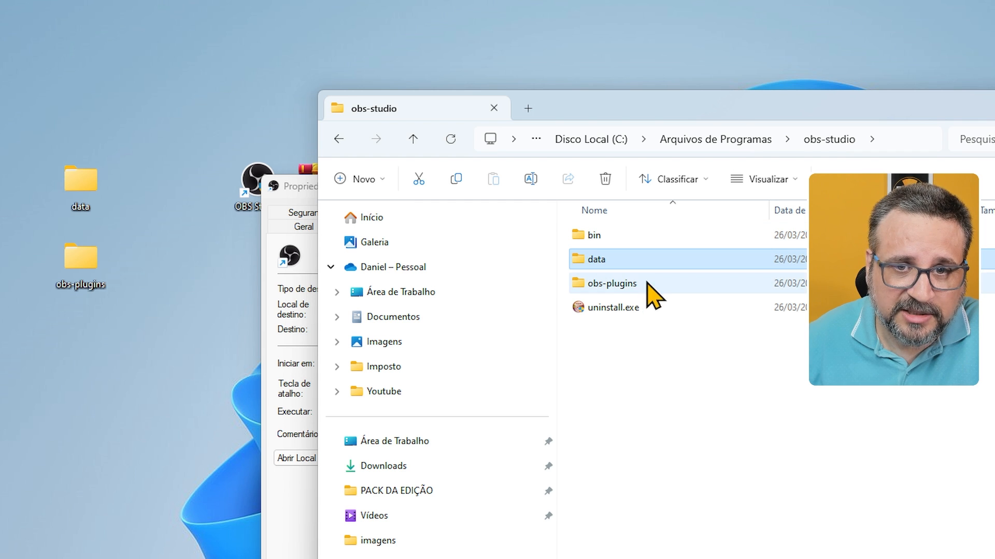
{"action": "left_click", "coordinate": [608, 284]}
{"action": "left_click_drag", "start_coordinate": [138, 145], "coordinate": [78, 282]}
{"action": "left_click_drag", "start_coordinate": [146, 189], "coordinate": [701, 369]}
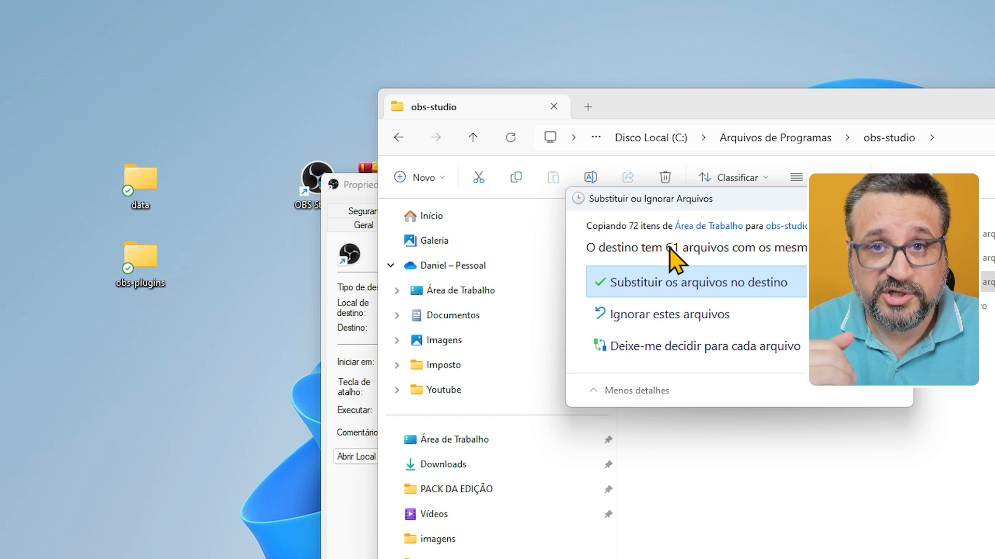
{"action": "left_click", "coordinate": [702, 288]}
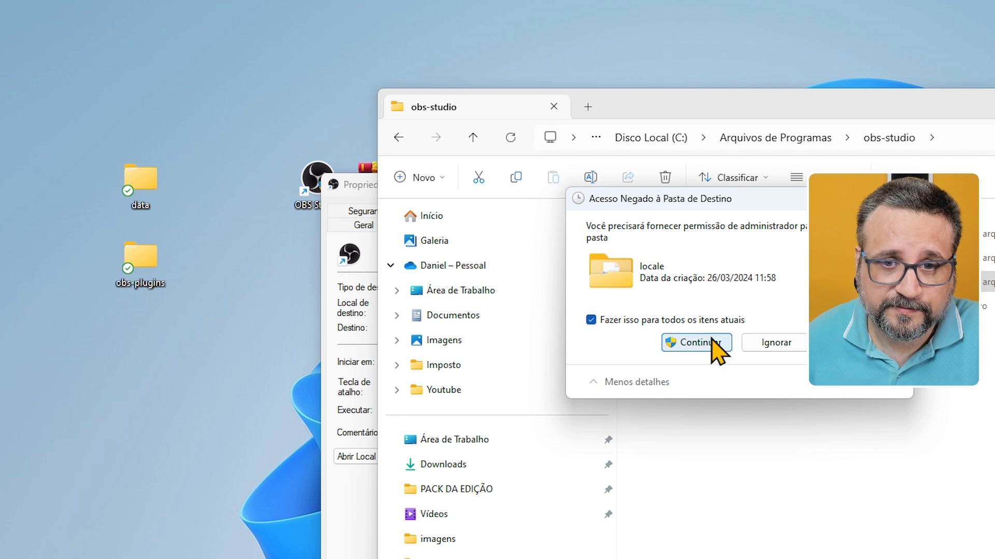
{"action": "left_click", "coordinate": [656, 343]}
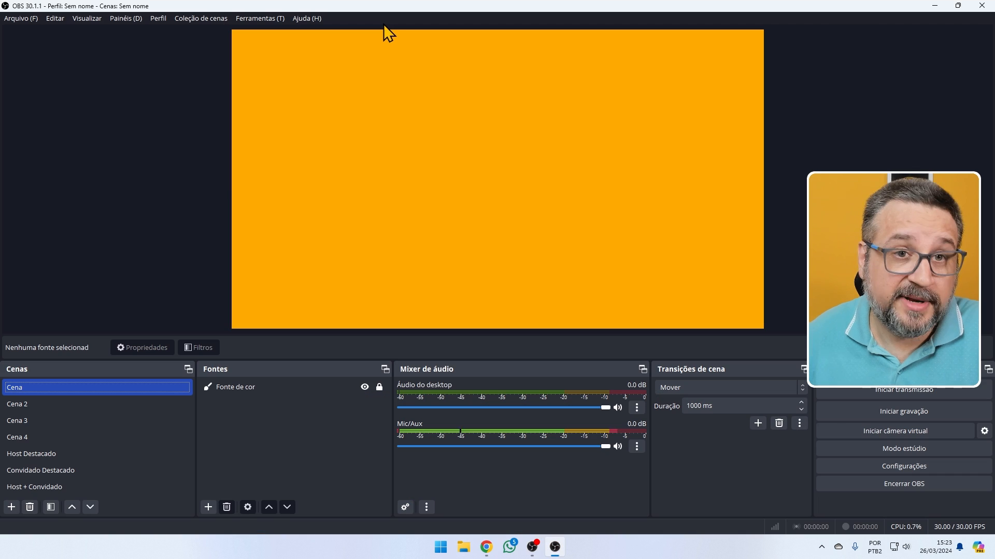
In OBS Studio, open the Advanced Scene Switcher window to check that the plugin is installed
{"action": "left_click", "coordinate": [274, 21]}
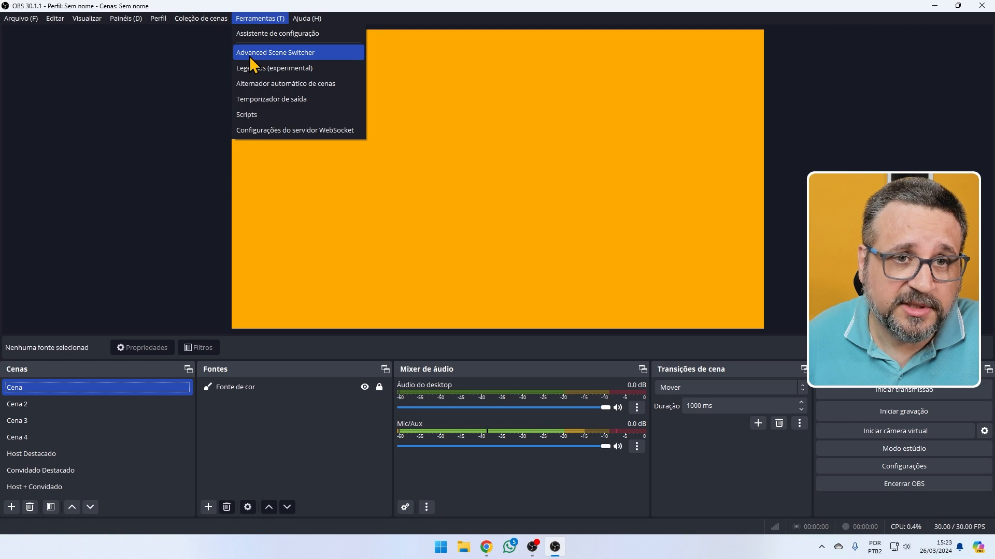
{"action": "left_click", "coordinate": [299, 54]}
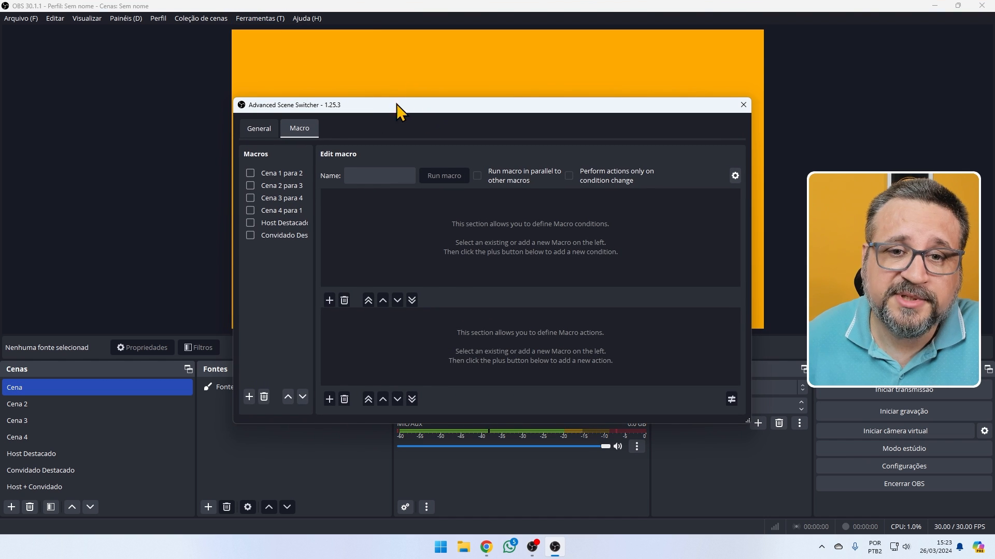
{"action": "left_click_drag", "start_coordinate": [397, 103], "coordinate": [393, 98]}
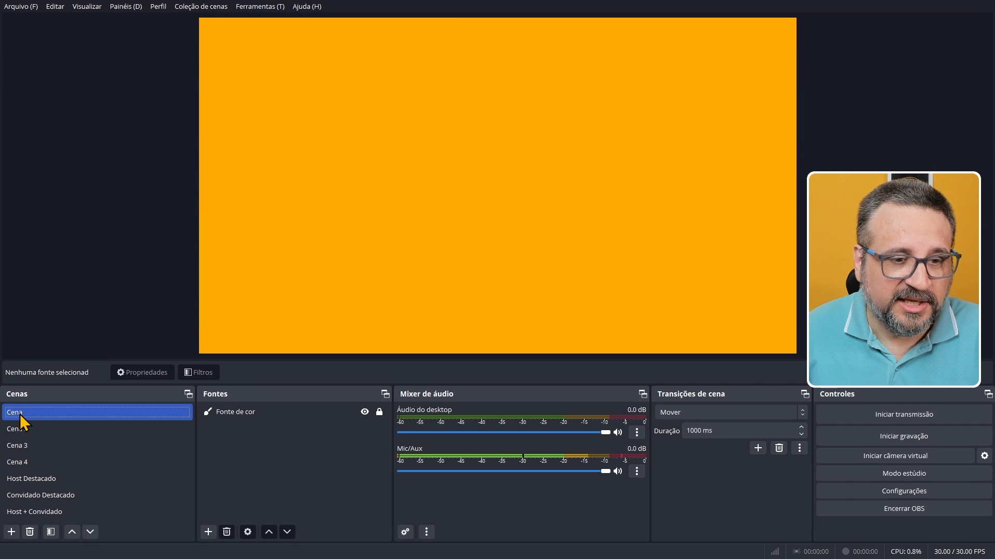
Switch manually through Cena, Cena 2, Cena 3 and Cena 4 to view each scene and its transition, ending on Cena
{"action": "left_click", "coordinate": [31, 431]}
{"action": "left_click", "coordinate": [33, 447]}
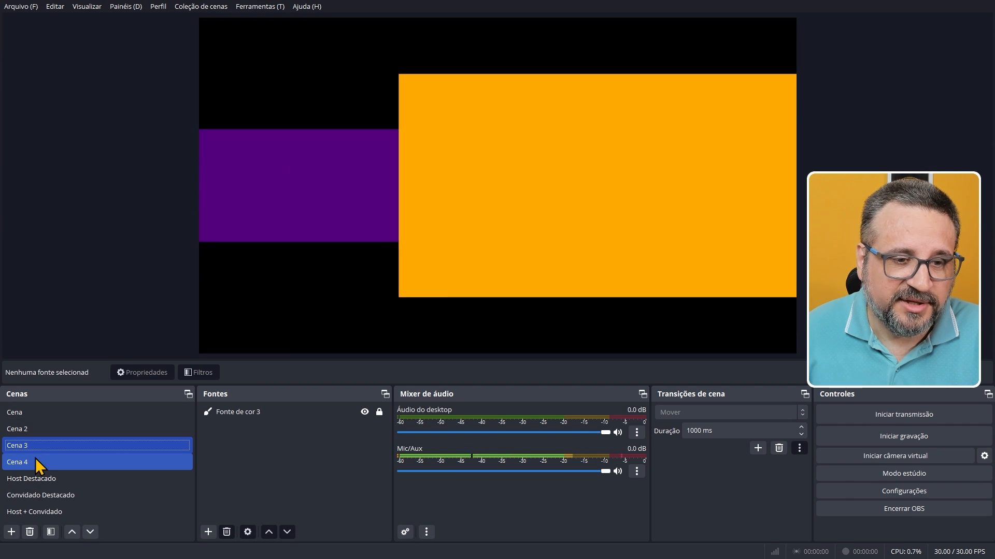
{"action": "left_click", "coordinate": [27, 463]}
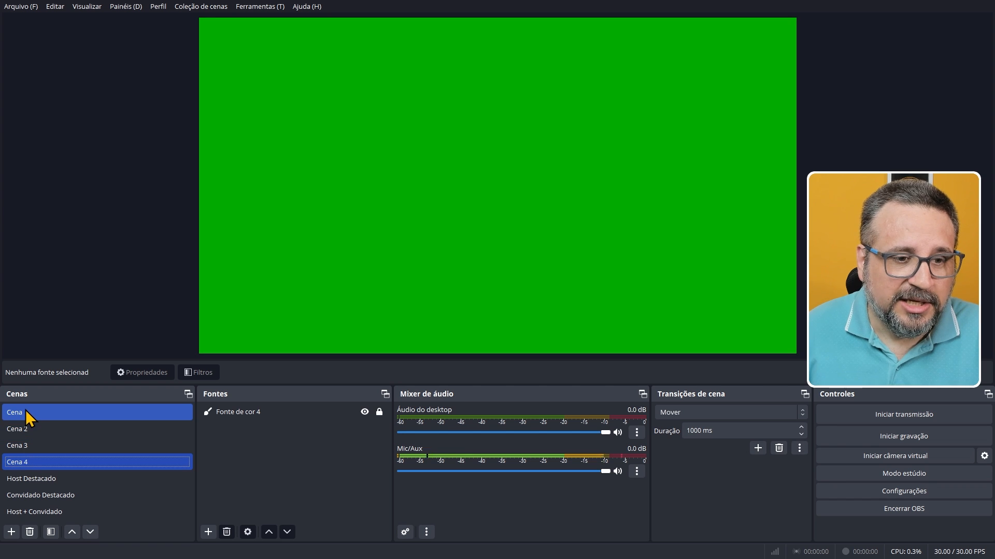
{"action": "left_click", "coordinate": [24, 412]}
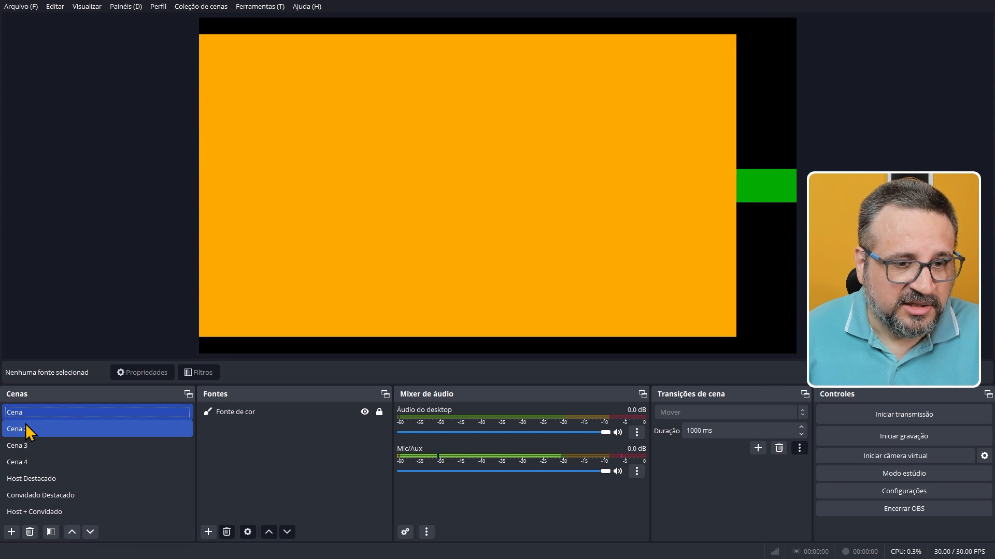
{"action": "left_click", "coordinate": [26, 428]}
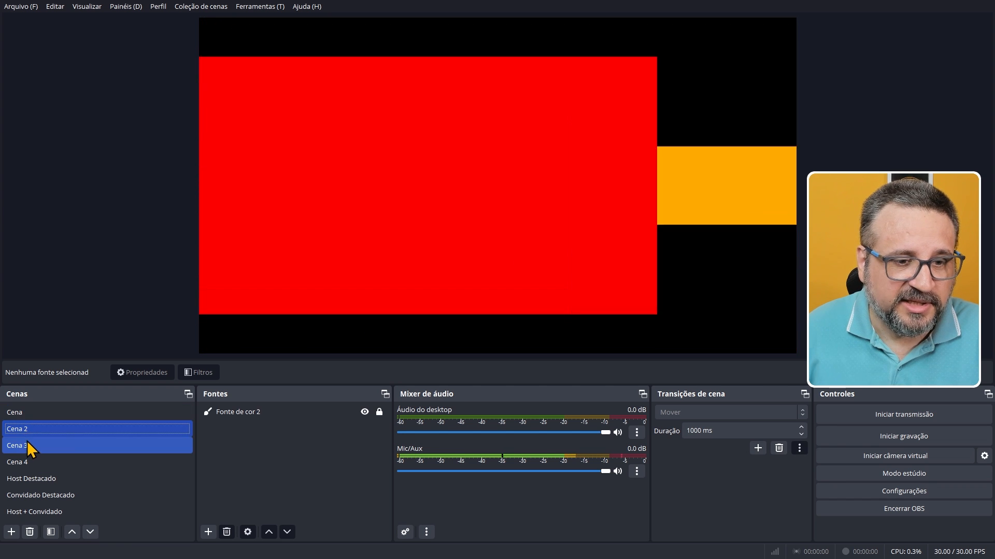
{"action": "left_click", "coordinate": [27, 444]}
{"action": "left_click", "coordinate": [34, 460]}
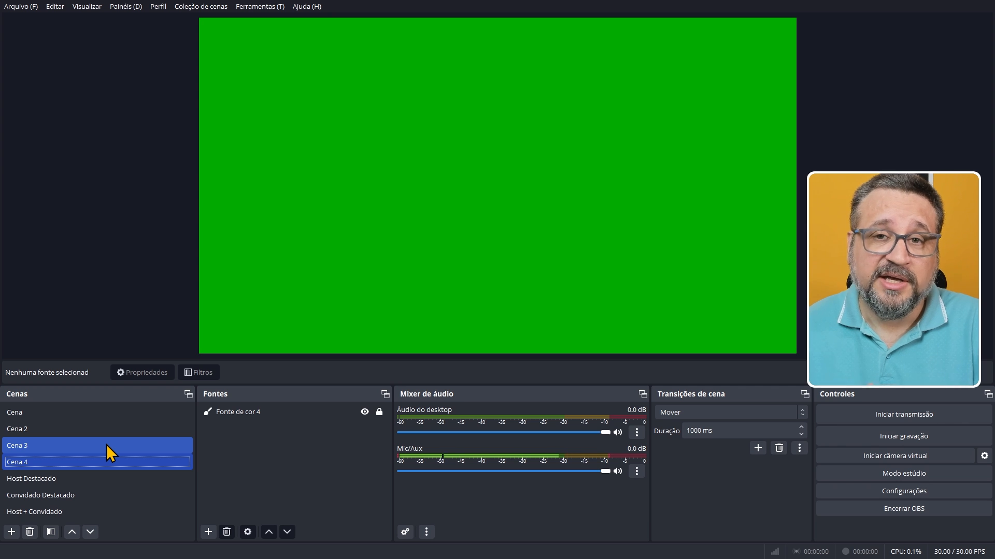
{"action": "left_click", "coordinate": [36, 417]}
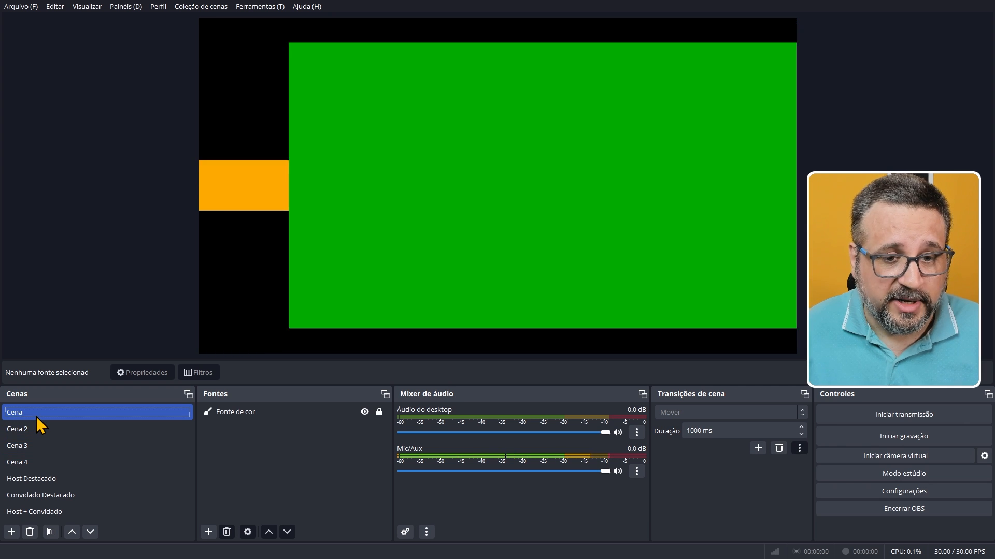
{"action": "left_click", "coordinate": [27, 430]}
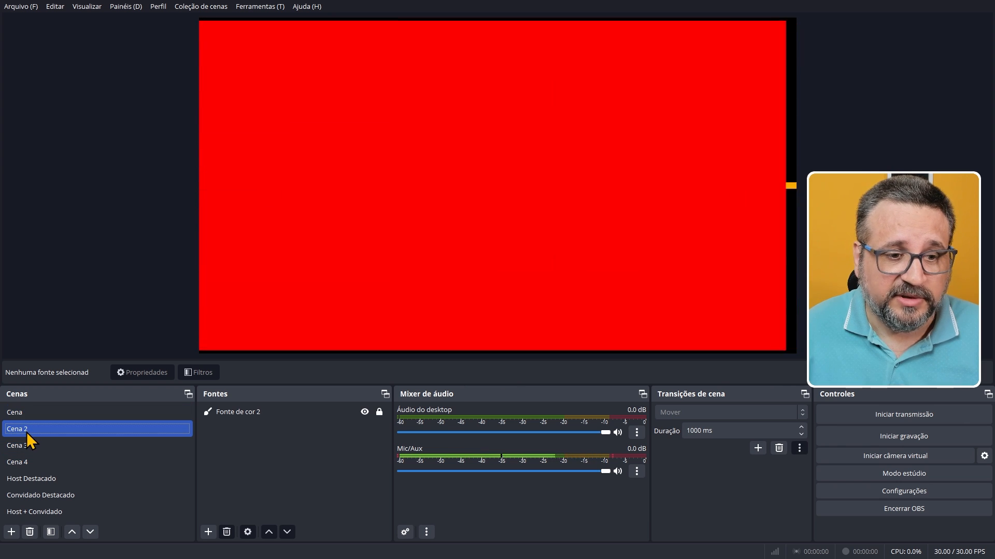
{"action": "left_click", "coordinate": [38, 446]}
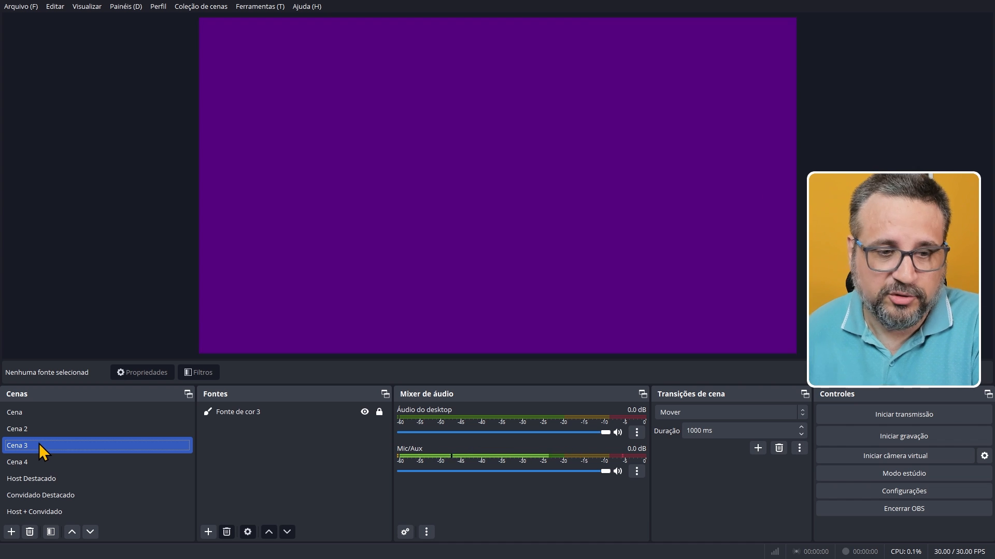
{"action": "left_click", "coordinate": [24, 417]}
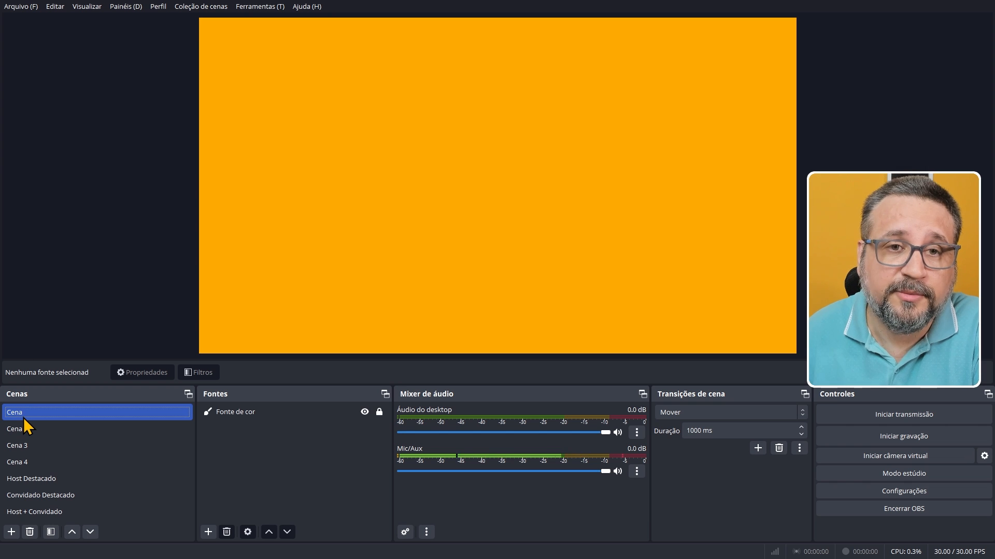
Start the Advanced Scene Switcher from its general settings and show its macro editor
{"action": "left_click", "coordinate": [262, 8]}
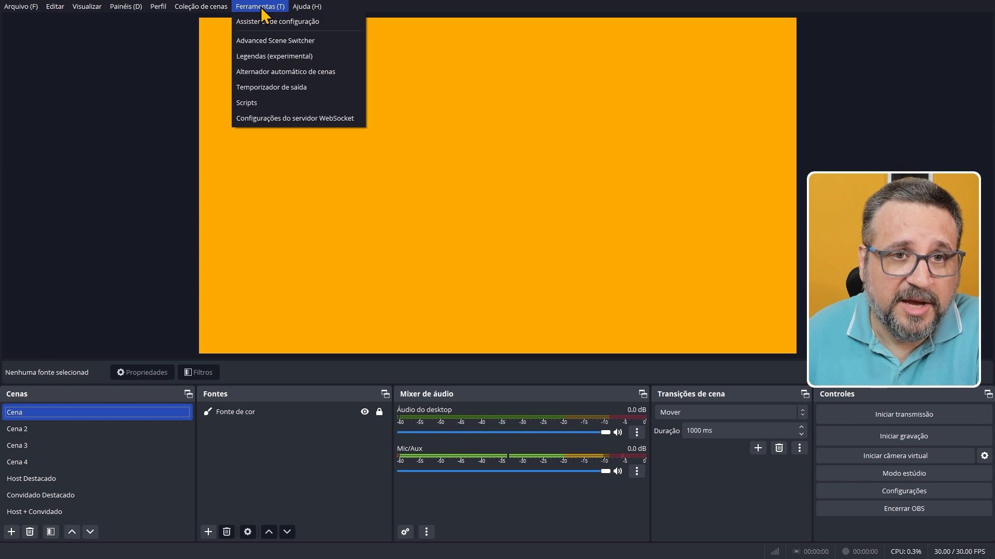
{"action": "left_click", "coordinate": [281, 42]}
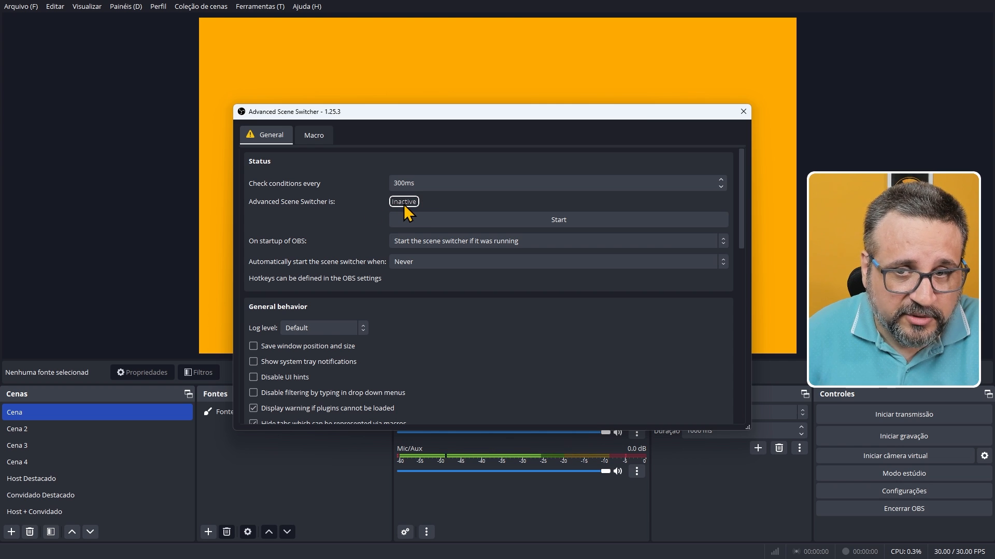
{"action": "left_click", "coordinate": [574, 220]}
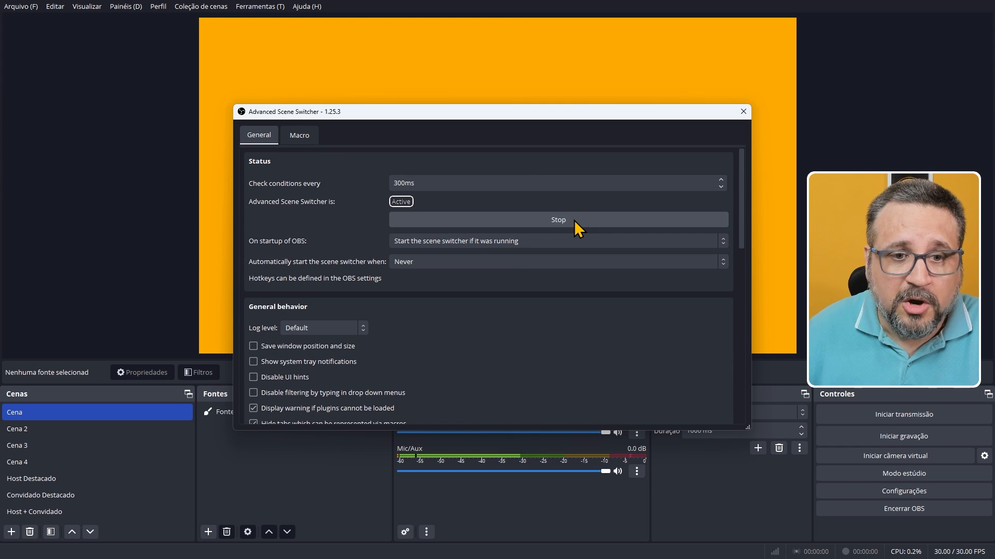
{"action": "left_click", "coordinate": [300, 136]}
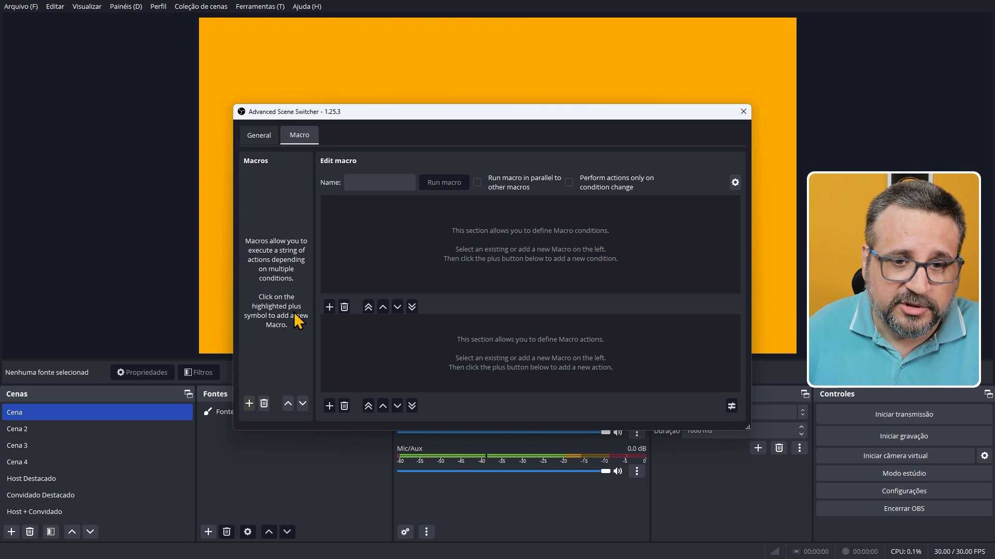
Create a macro named "Cena - cena 2" and add a condition to it
{"action": "left_click", "coordinate": [249, 404]}
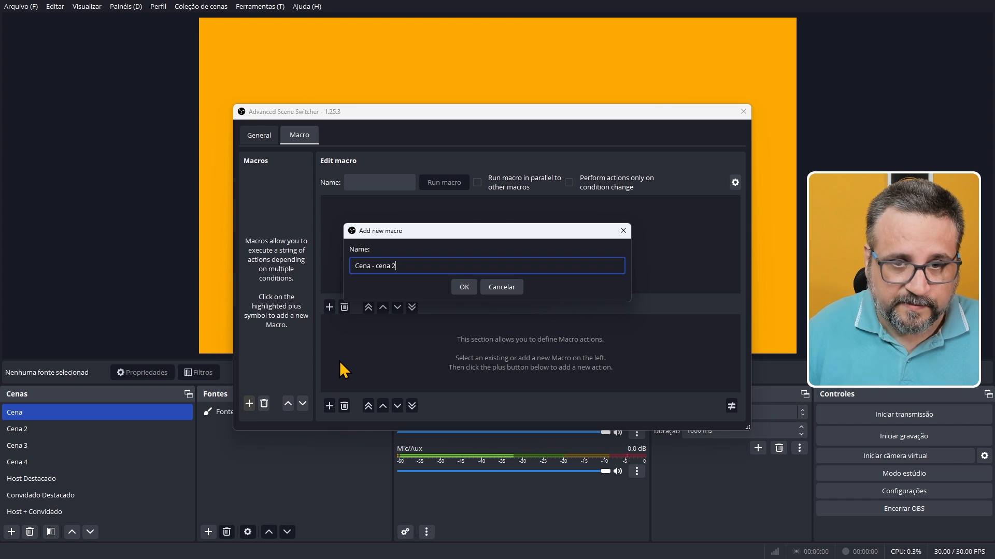
{"action": "left_click", "coordinate": [464, 288]}
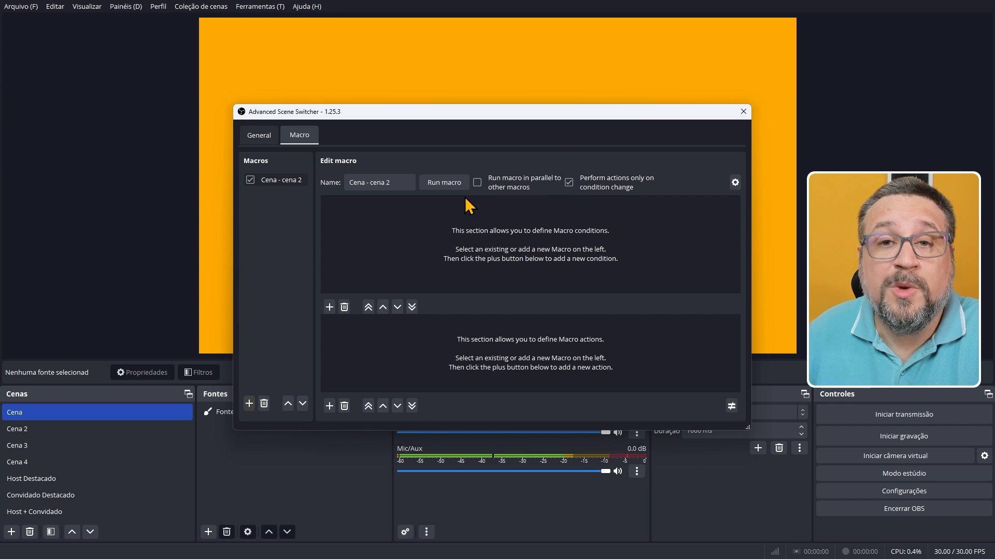
{"action": "left_click", "coordinate": [330, 307]}
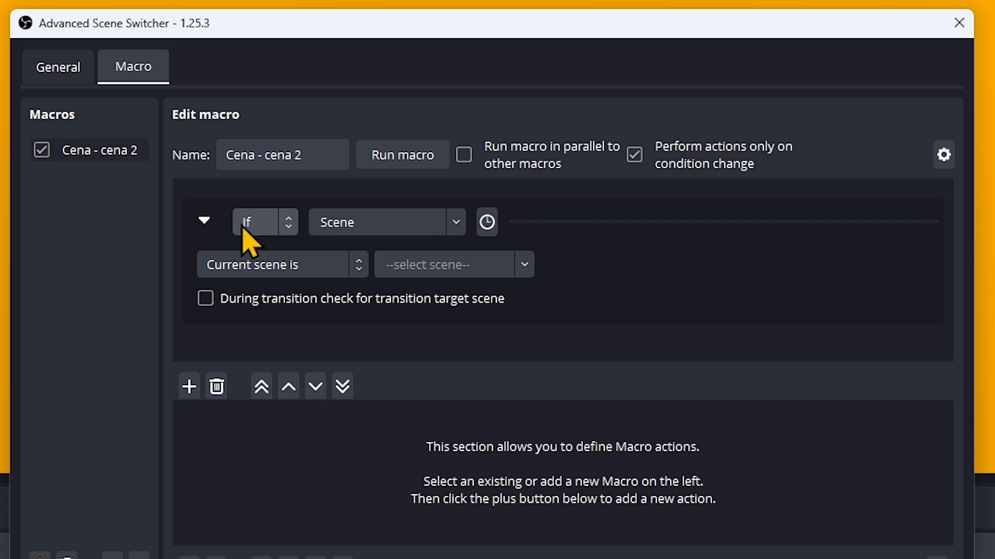
{"action": "left_click", "coordinate": [271, 227]}
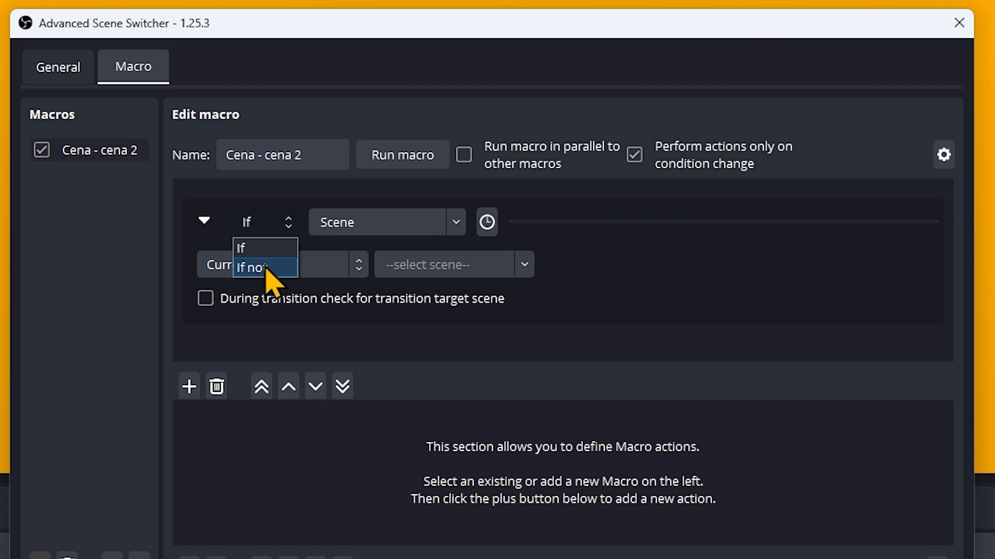
{"action": "left_click", "coordinate": [258, 268]}
{"action": "left_click", "coordinate": [271, 227]}
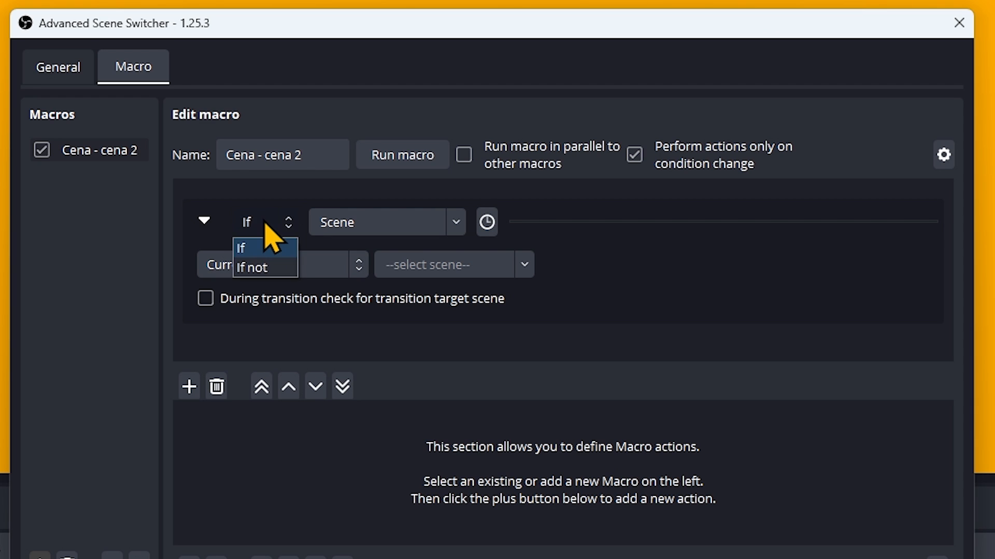
{"action": "left_click", "coordinate": [258, 266]}
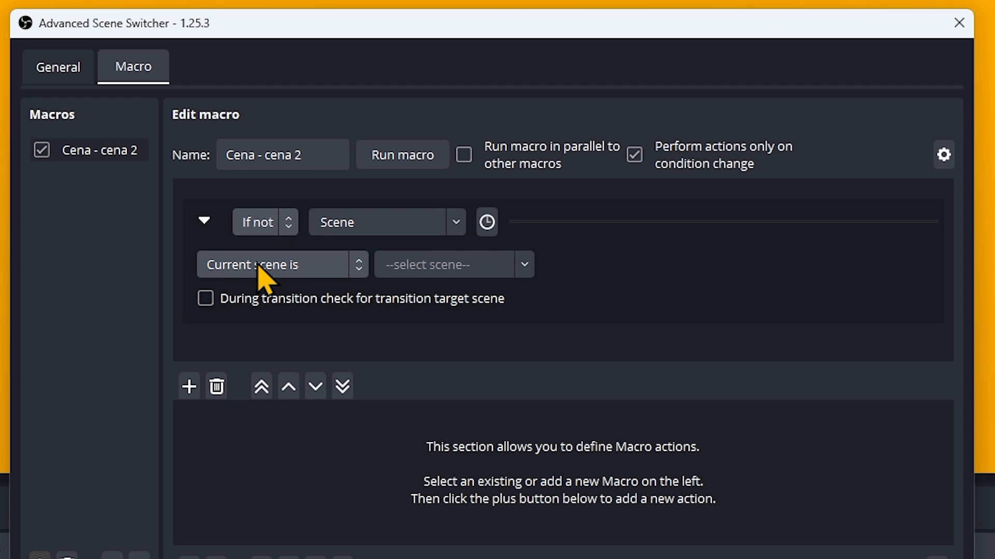
{"action": "left_click", "coordinate": [271, 227]}
{"action": "left_click", "coordinate": [264, 244]}
Set the macro condition to the Scene type with "Current scene is" and the scene Cena
{"action": "left_click", "coordinate": [386, 222]}
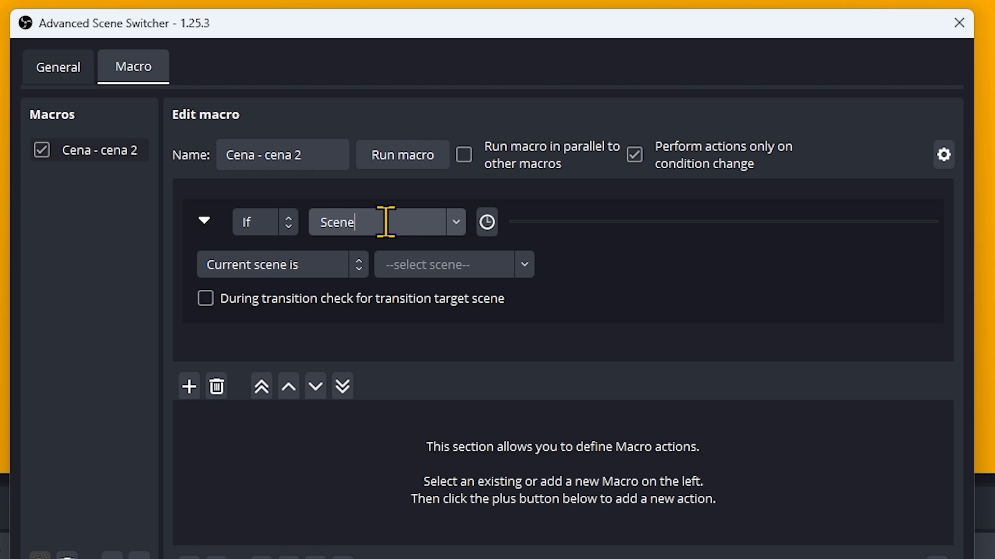
{"action": "left_click", "coordinate": [449, 228]}
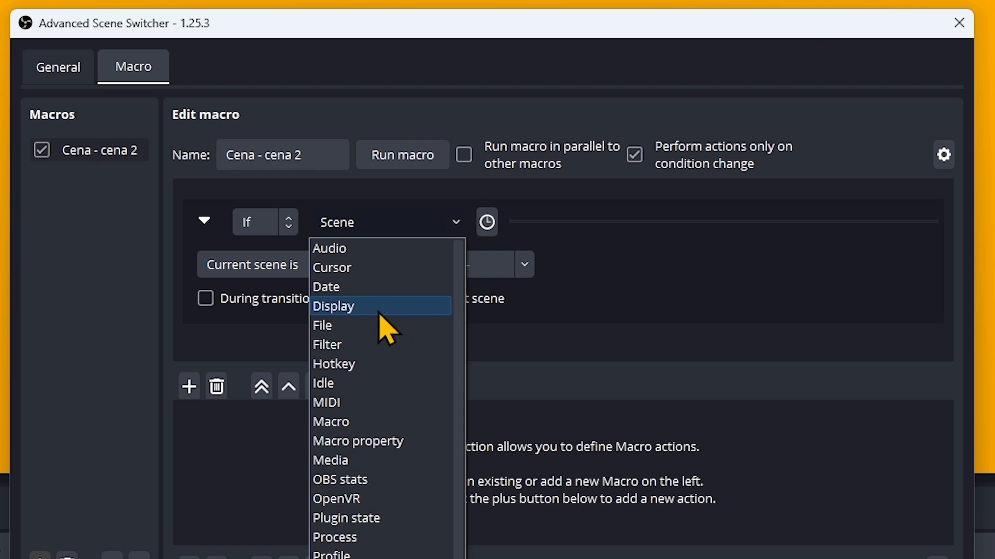
{"action": "scroll", "coordinate": [393, 394], "scroll_direction": "down", "scroll_amount": 3}
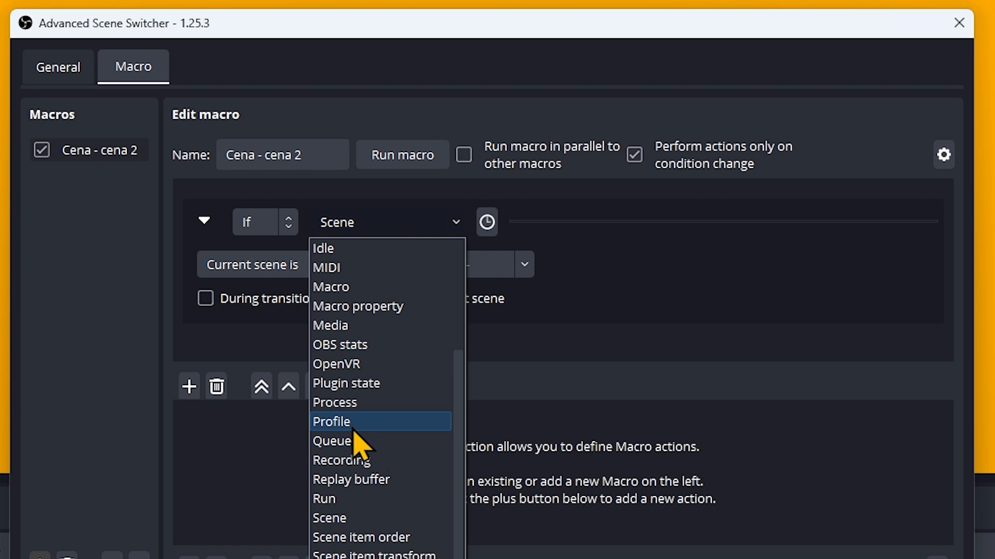
{"action": "left_click", "coordinate": [348, 518]}
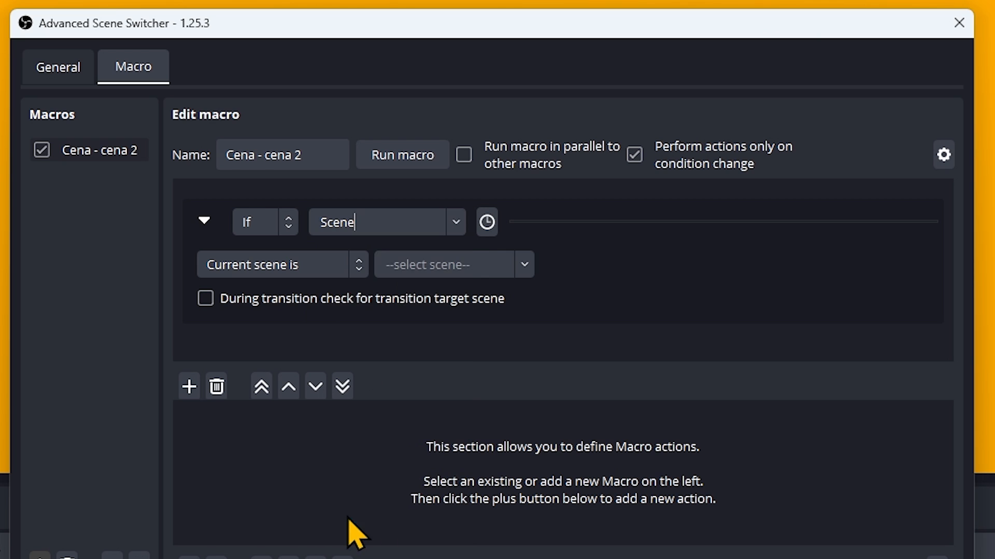
{"action": "left_click", "coordinate": [326, 268]}
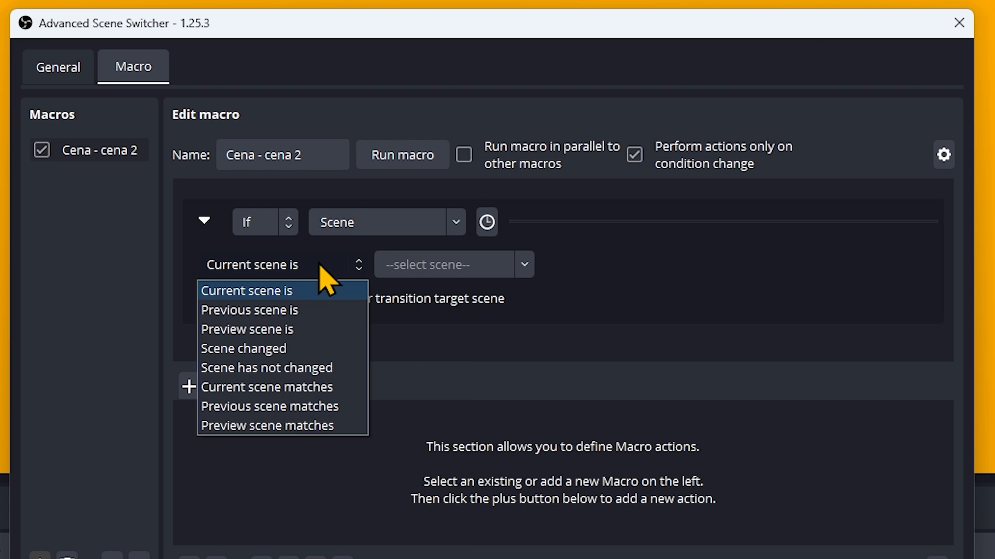
{"action": "left_click", "coordinate": [253, 292]}
{"action": "left_click", "coordinate": [513, 266]}
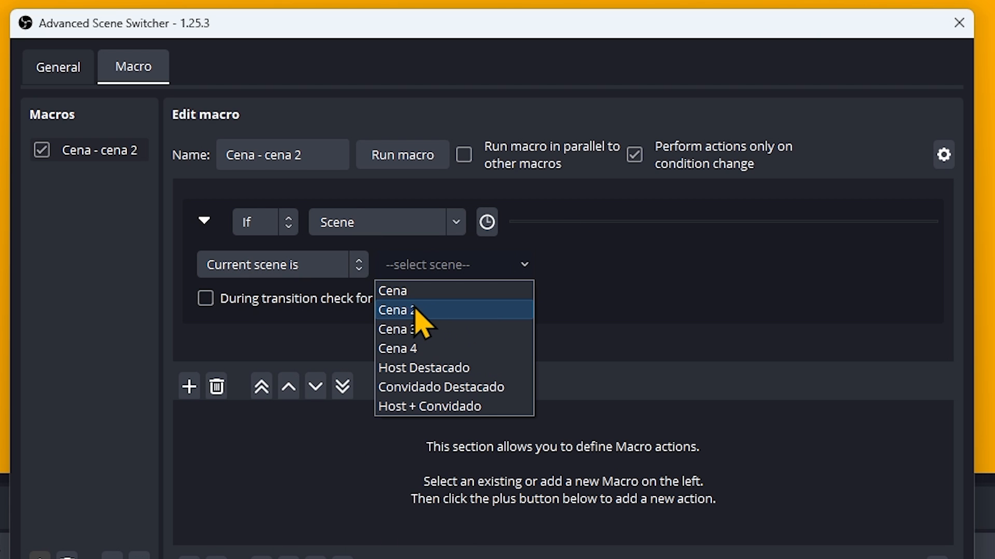
{"action": "left_click", "coordinate": [409, 288]}
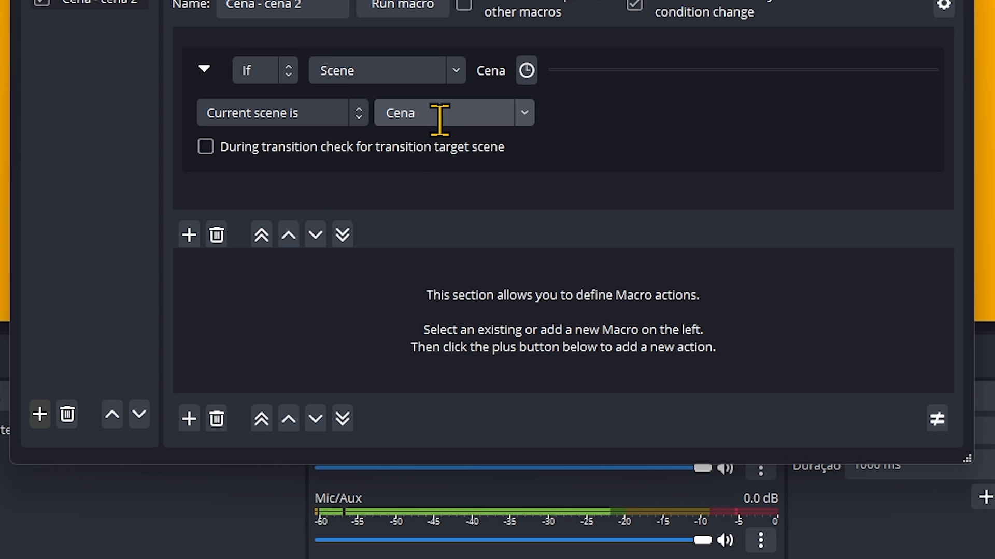
Add a Switch scene action that switches the Program scene to Cena 2 using Current Transition
{"action": "left_click", "coordinate": [191, 420]}
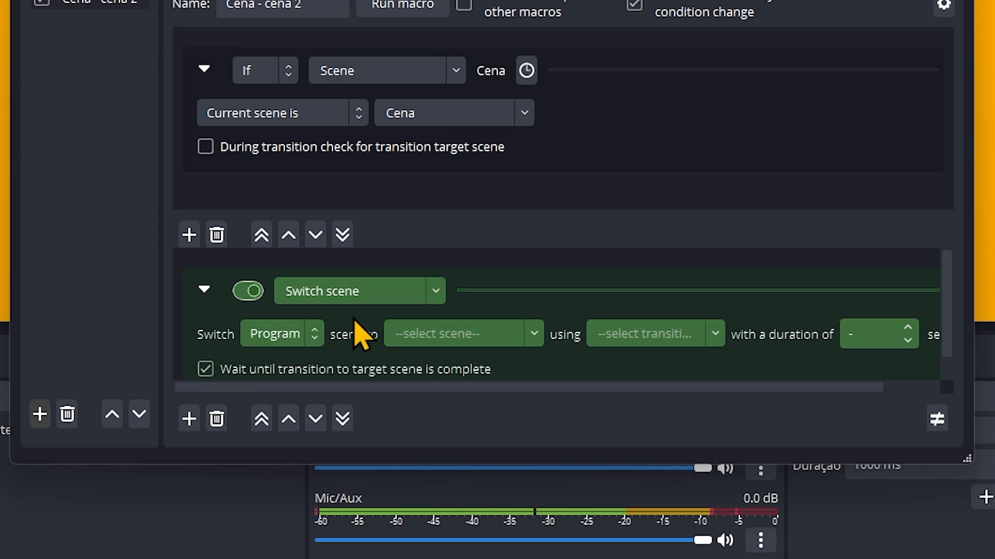
{"action": "left_click", "coordinate": [434, 293]}
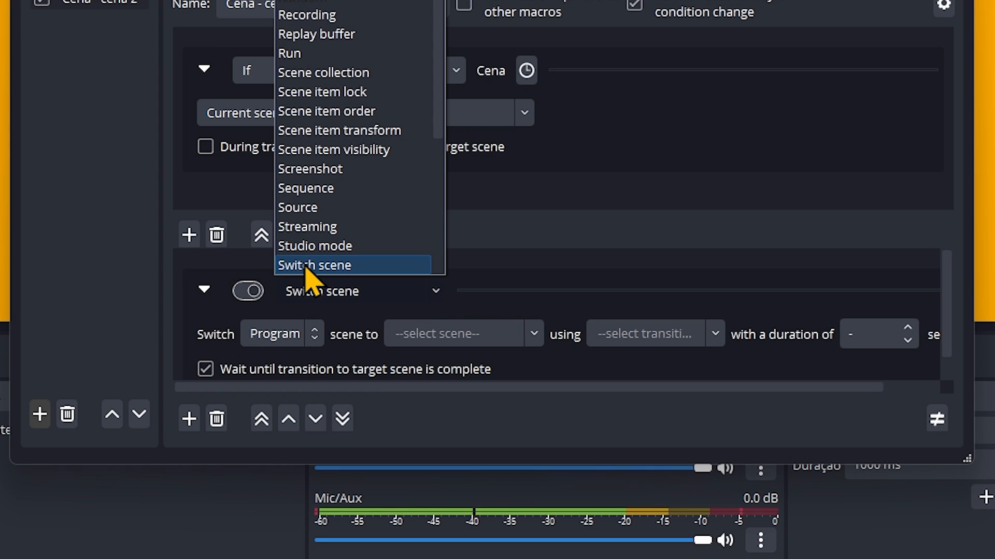
{"action": "left_click", "coordinate": [350, 266]}
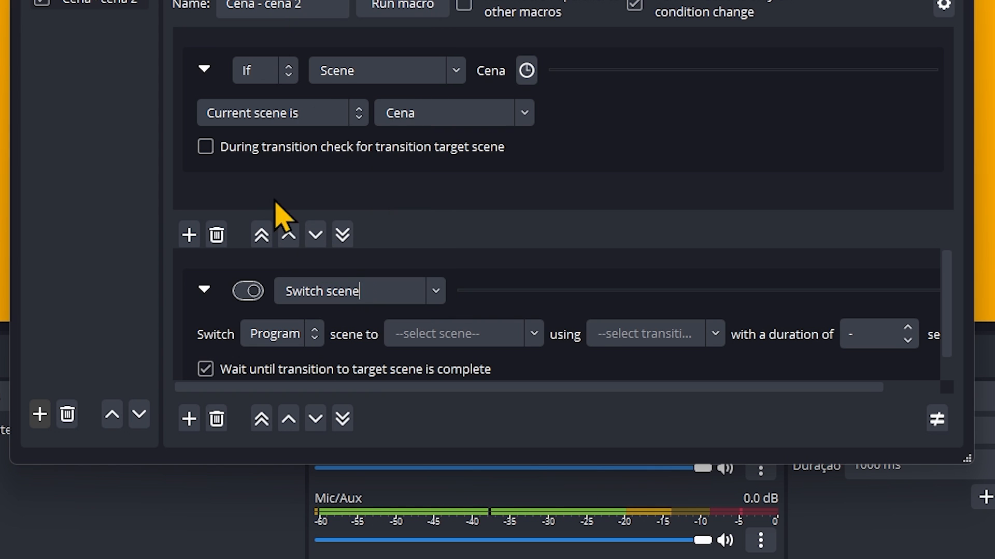
{"action": "left_click", "coordinate": [274, 335]}
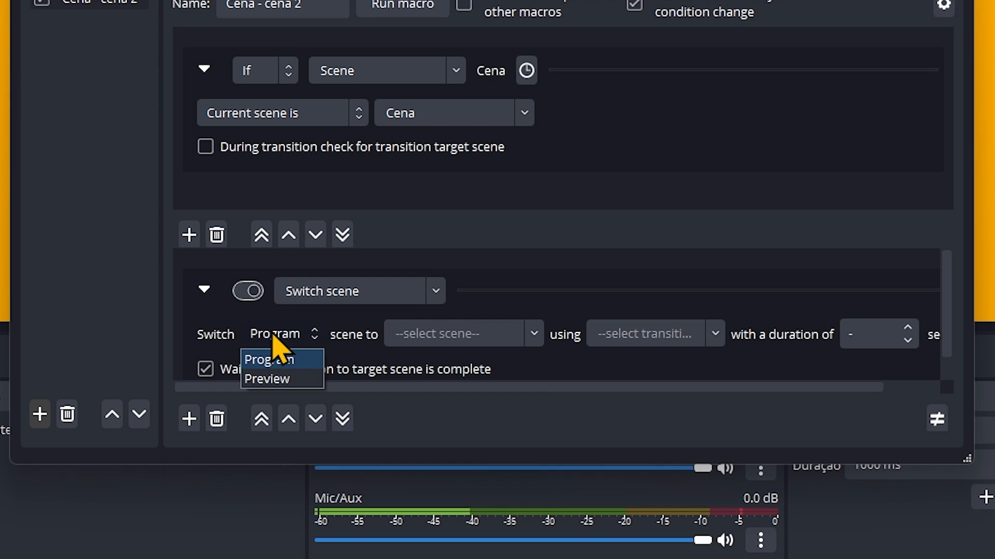
{"action": "left_click", "coordinate": [283, 361]}
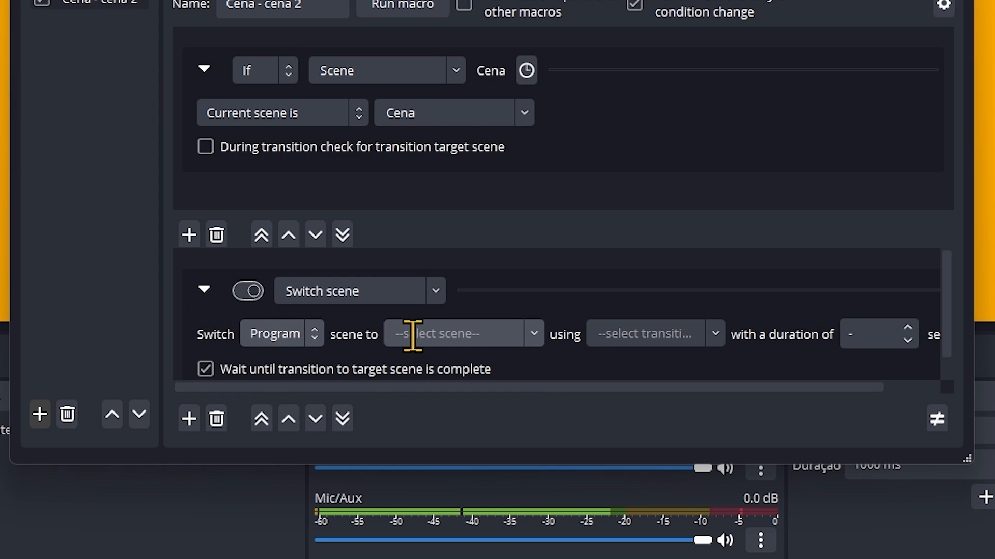
{"action": "left_click", "coordinate": [534, 334]}
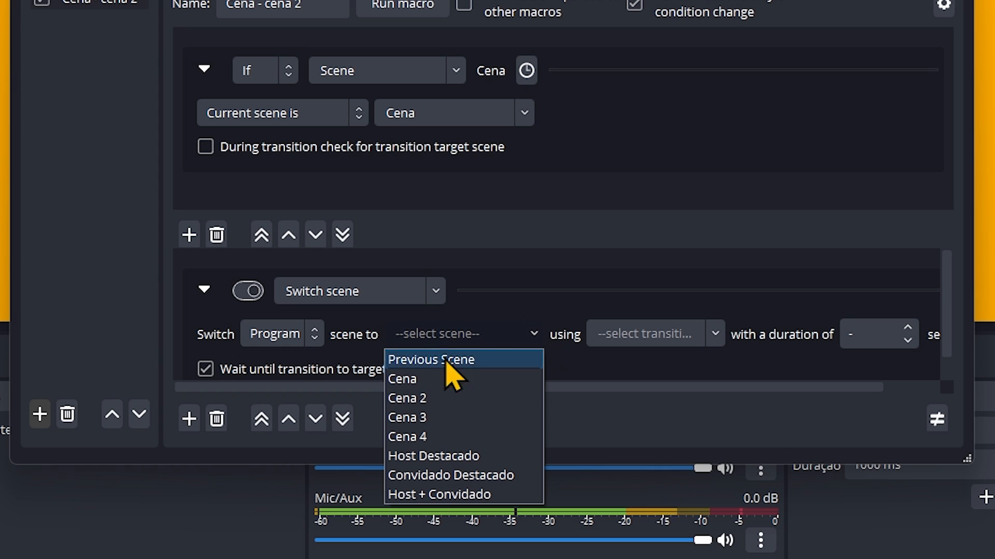
{"action": "left_click", "coordinate": [421, 404]}
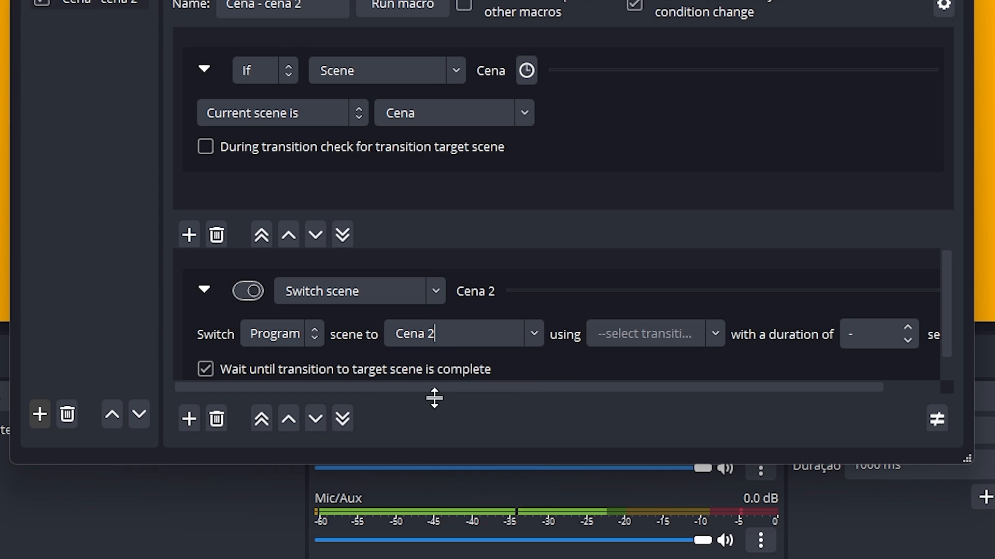
{"action": "left_click", "coordinate": [717, 343]}
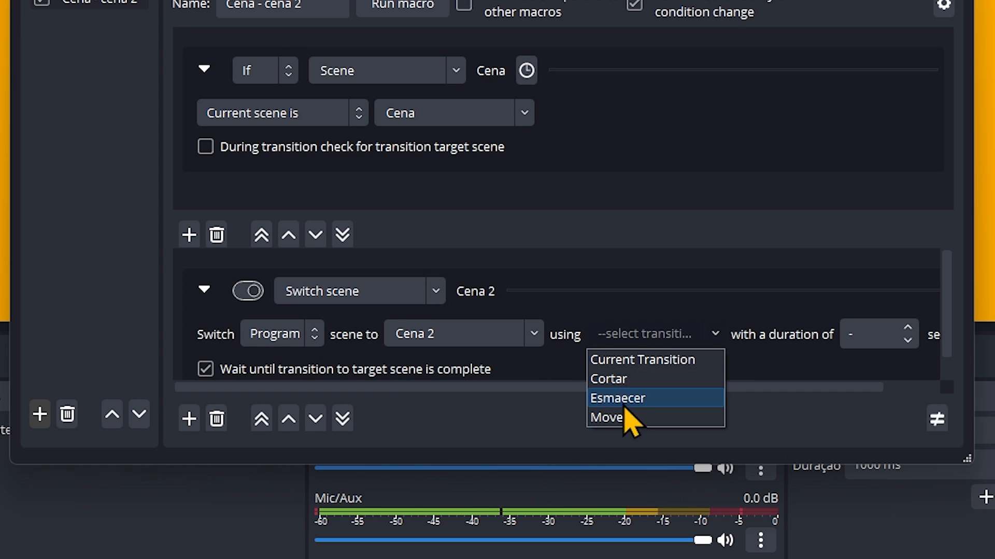
{"action": "left_click", "coordinate": [644, 361]}
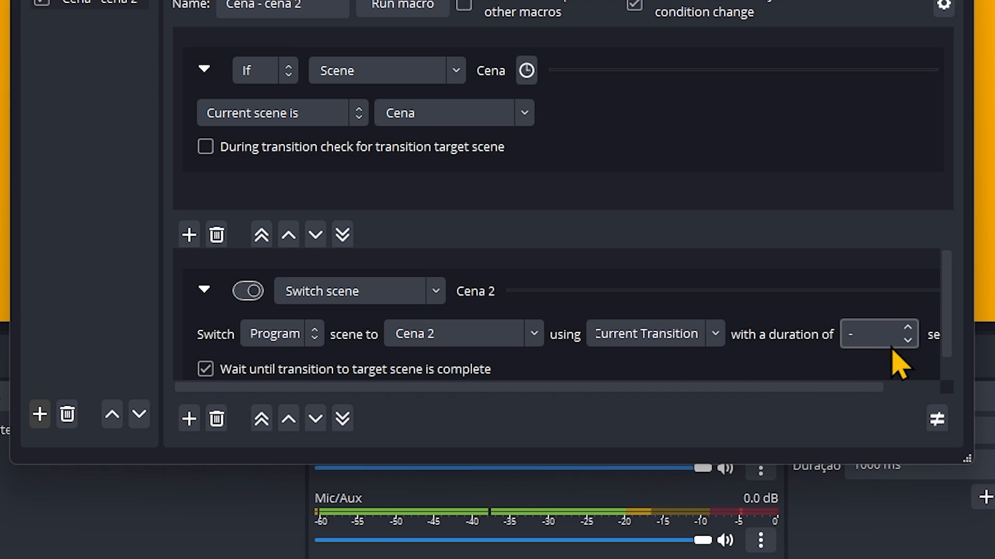
{"action": "left_click_drag", "start_coordinate": [948, 317], "coordinate": [949, 349]}
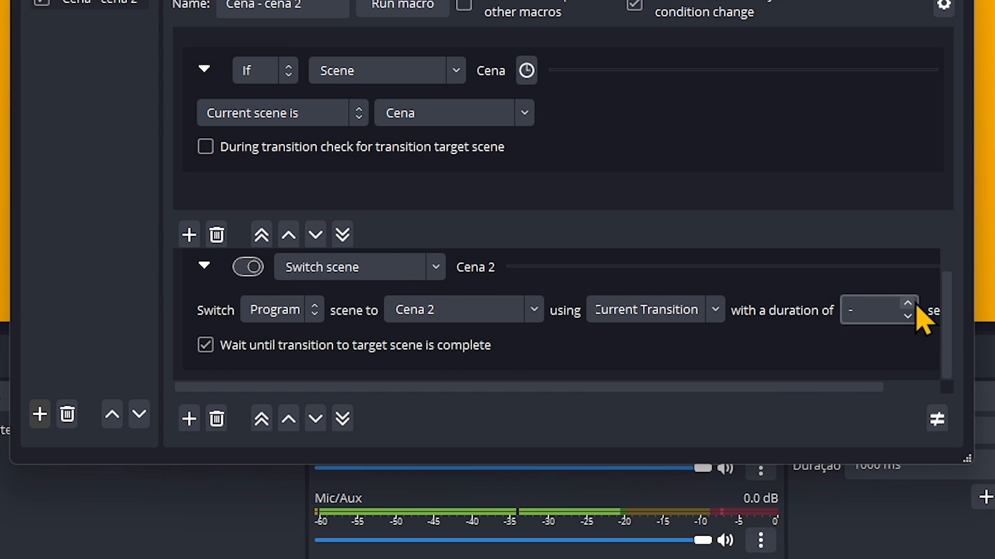
{"action": "scroll", "coordinate": [946, 347], "scroll_direction": "up", "scroll_amount": 1}
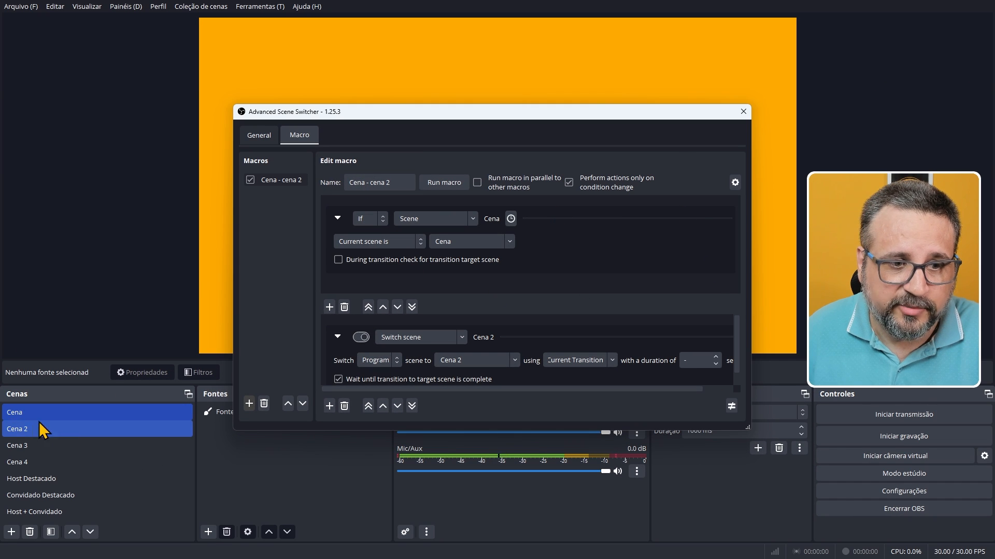
Test the macro by activating Cena 2 and Cena from the scene list
{"action": "left_click", "coordinate": [27, 427]}
{"action": "left_click", "coordinate": [20, 413]}
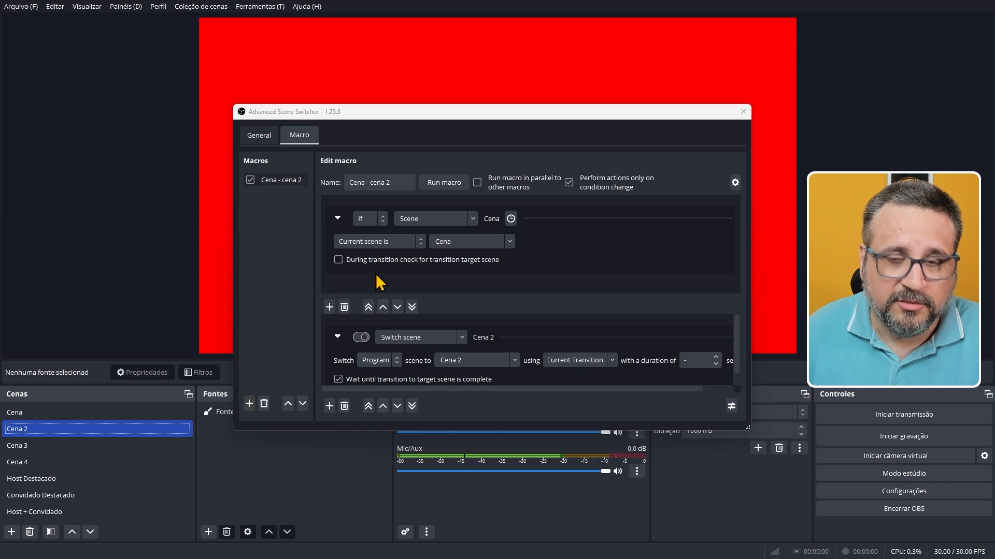
{"action": "left_click", "coordinate": [23, 417]}
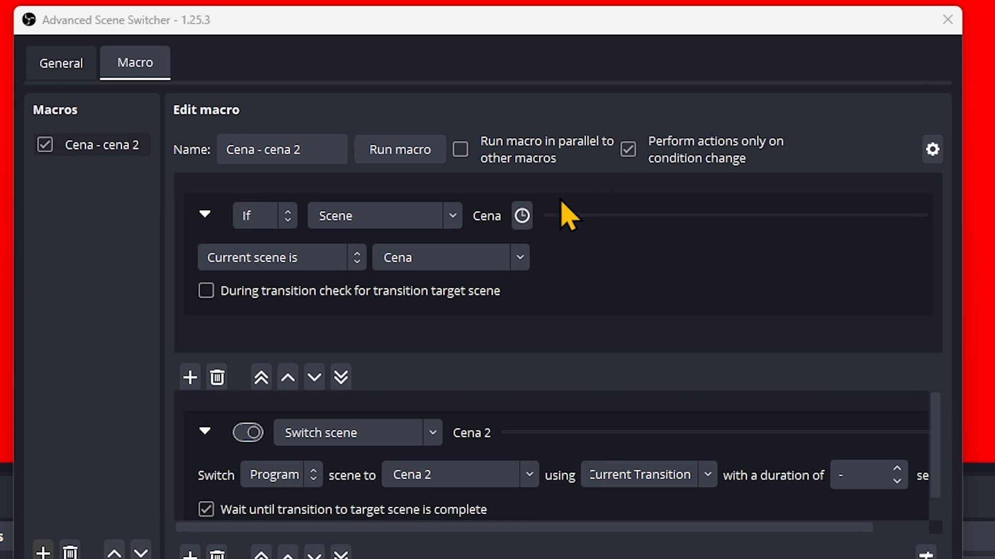
Add a duration modifier to the Cena condition, set to "For at least" 2 seconds
{"action": "left_click", "coordinate": [522, 216]}
{"action": "left_click", "coordinate": [598, 223]}
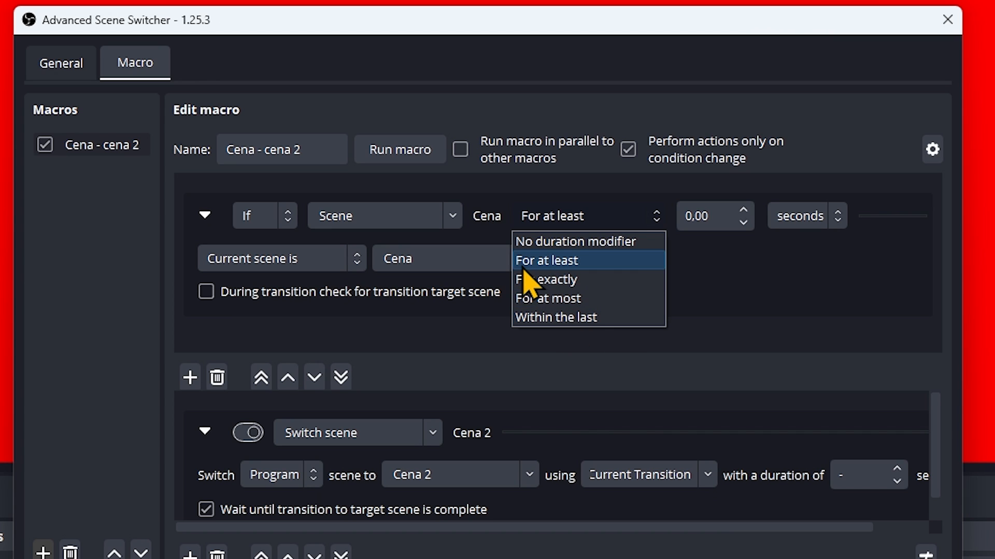
{"action": "left_click", "coordinate": [547, 267]}
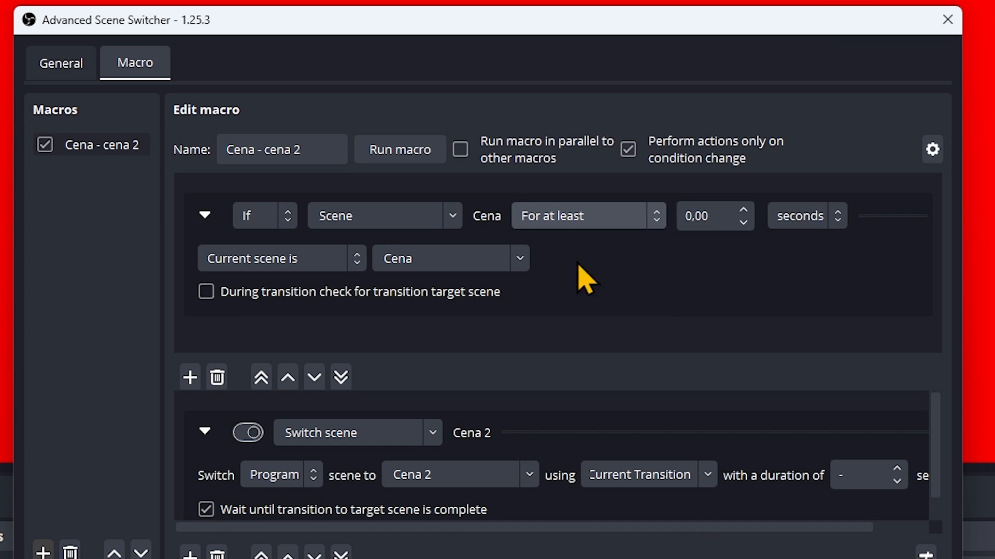
{"action": "left_click", "coordinate": [742, 210]}
{"action": "left_click", "coordinate": [743, 209]}
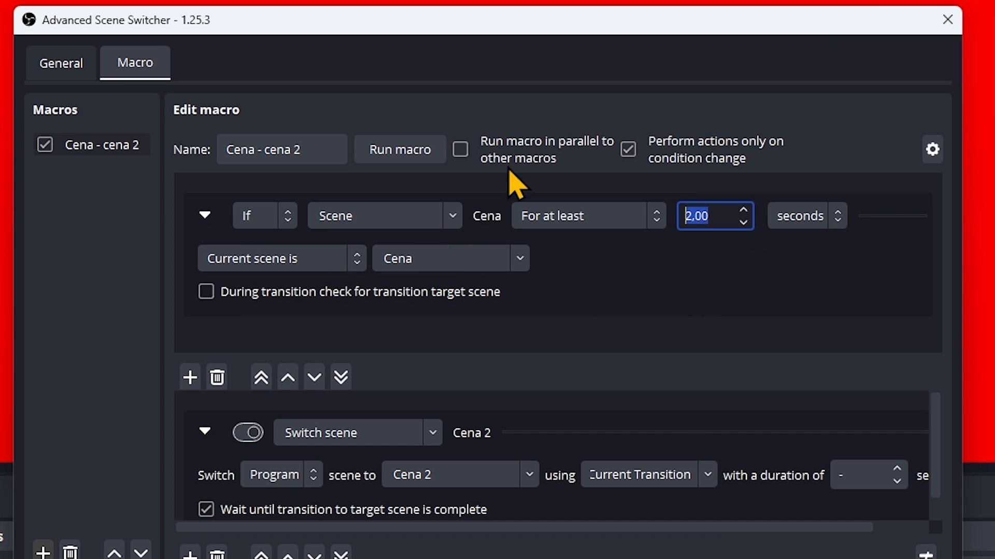
{"action": "left_click", "coordinate": [727, 312]}
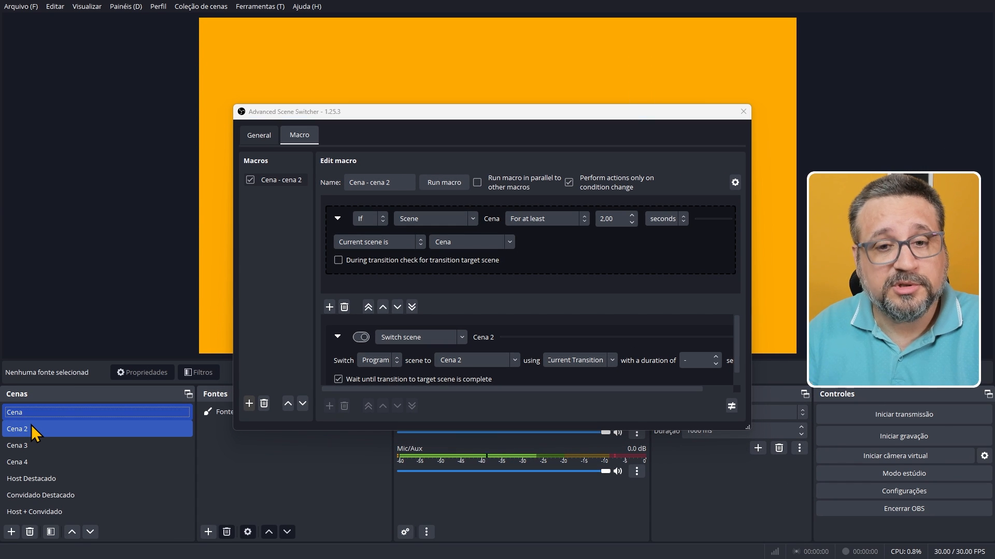
In a taller macro window, activate Cena to test the timed switch and set the condition's minimum duration to 1 second
{"action": "left_click", "coordinate": [31, 429]}
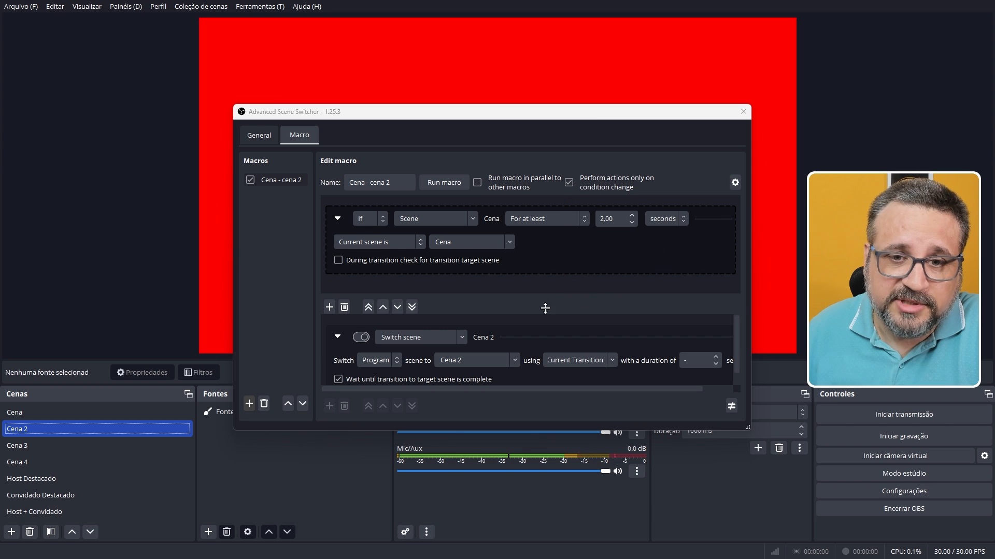
{"action": "left_click_drag", "start_coordinate": [564, 104], "coordinate": [563, 50]}
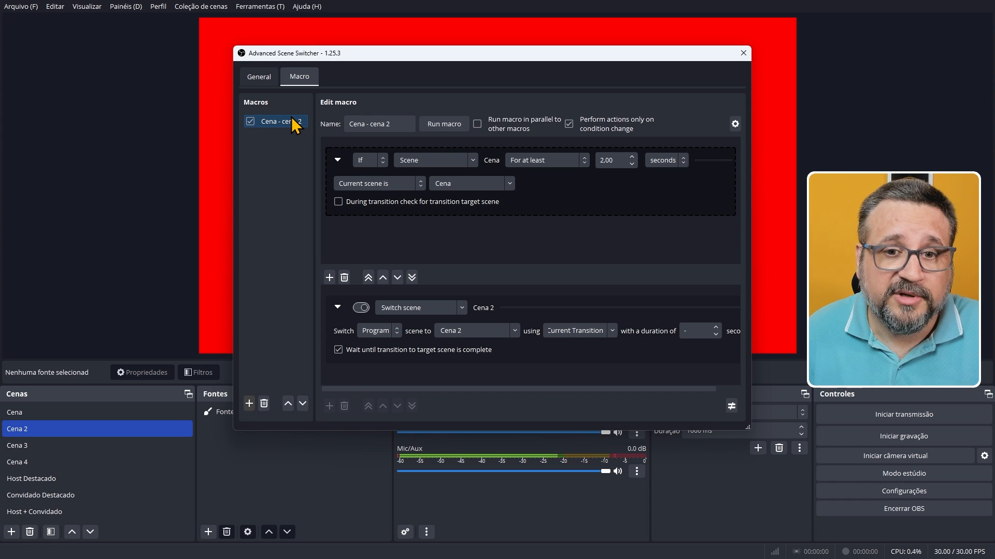
{"action": "left_click", "coordinate": [24, 412]}
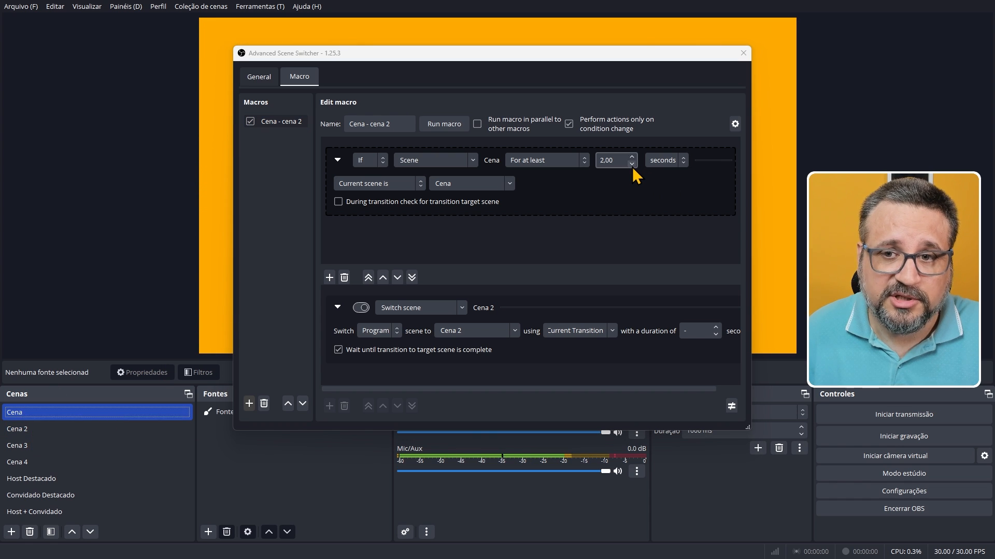
{"action": "left_click", "coordinate": [632, 164]}
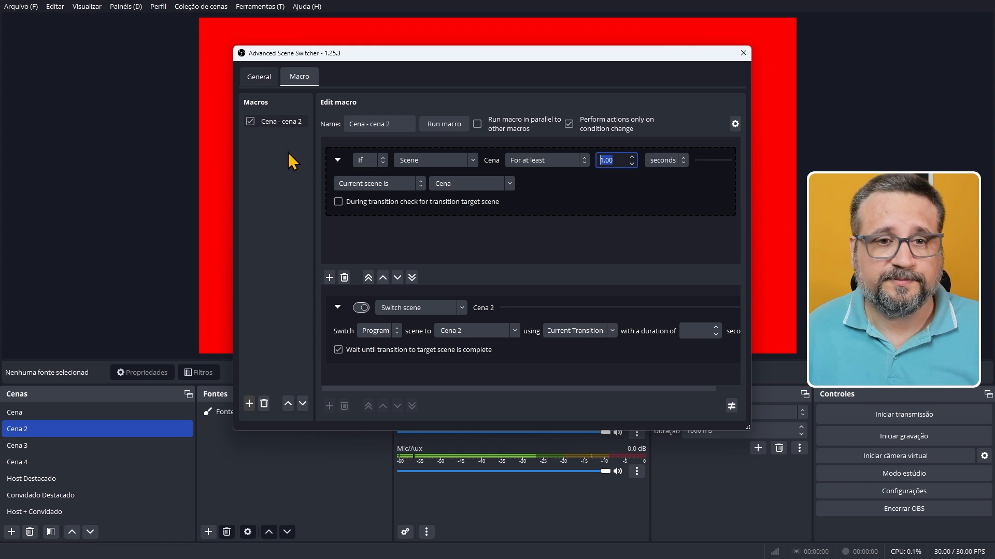
Duplicate the Cena - cena 2 macro under the name "Cena 2- cena 3"
{"action": "right_click", "coordinate": [270, 123]}
{"action": "left_click", "coordinate": [300, 147]}
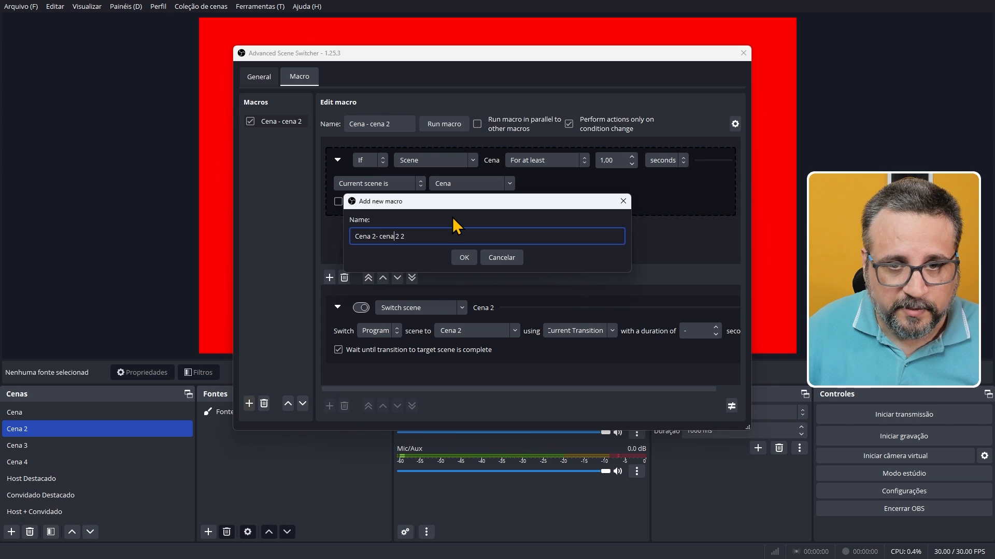
{"action": "key", "text": "Right"}
{"action": "key", "text": "Right"}
{"action": "key", "text": "Right"}
{"action": "key", "text": "Right"}
{"action": "key", "text": "Right"}
{"action": "key", "text": "Right"}
{"action": "key", "text": "Right"}
{"action": "key", "text": "Delete"}
{"action": "type", "text": "3"}
{"action": "key", "text": "Delete"}
{"action": "key", "text": "Delete"}
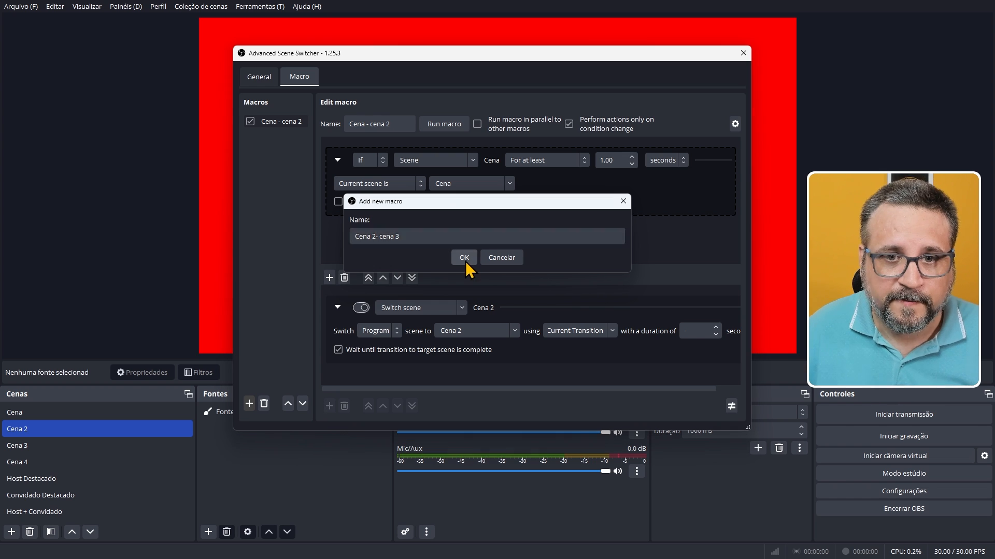
{"action": "left_click", "coordinate": [464, 258]}
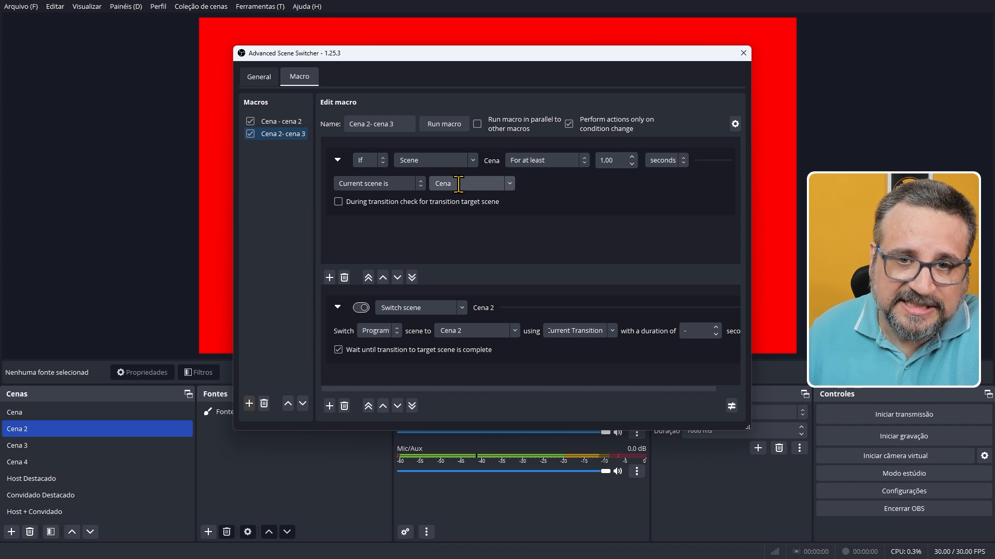
In the Cena 2- cena 3 macro, set the condition scene to Cena 2 and the switch target to Cena 3, and test from Cena
{"action": "left_click", "coordinate": [510, 184]}
{"action": "left_click", "coordinate": [477, 208]}
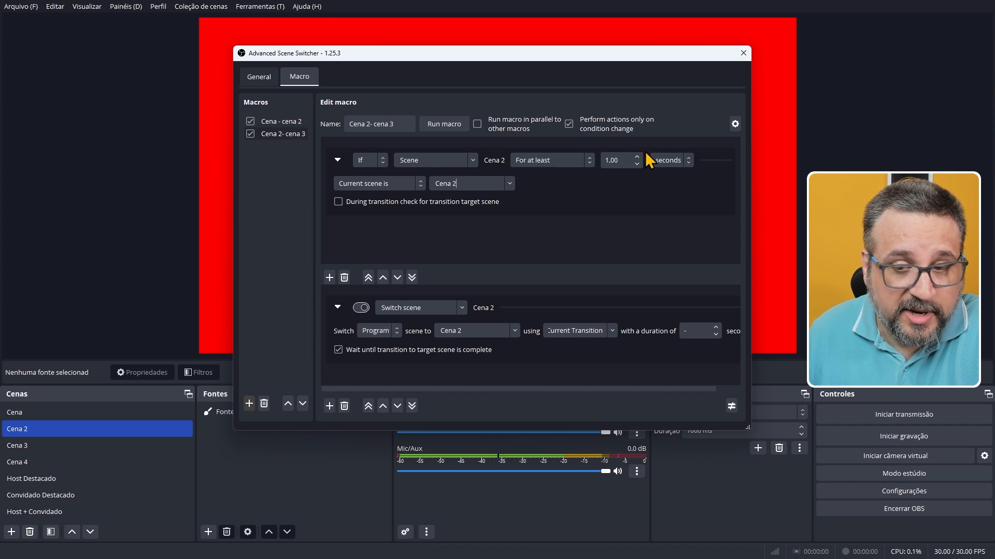
{"action": "left_click", "coordinate": [516, 330]}
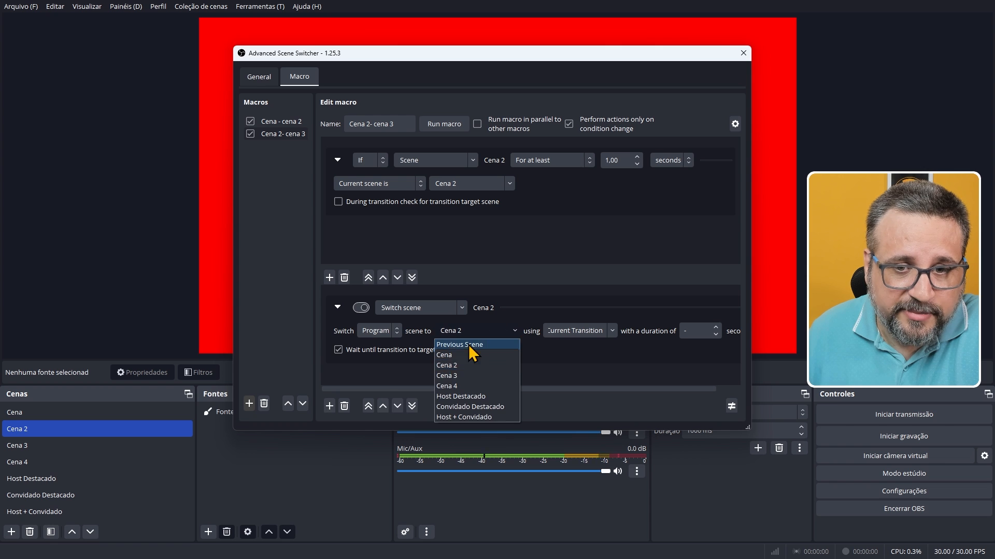
{"action": "left_click", "coordinate": [450, 375]}
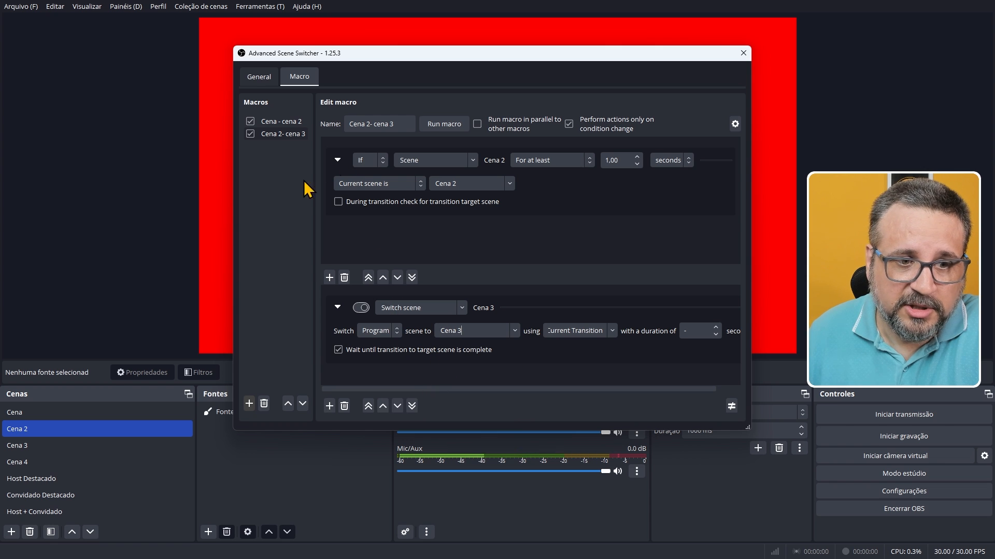
{"action": "left_click", "coordinate": [20, 415]}
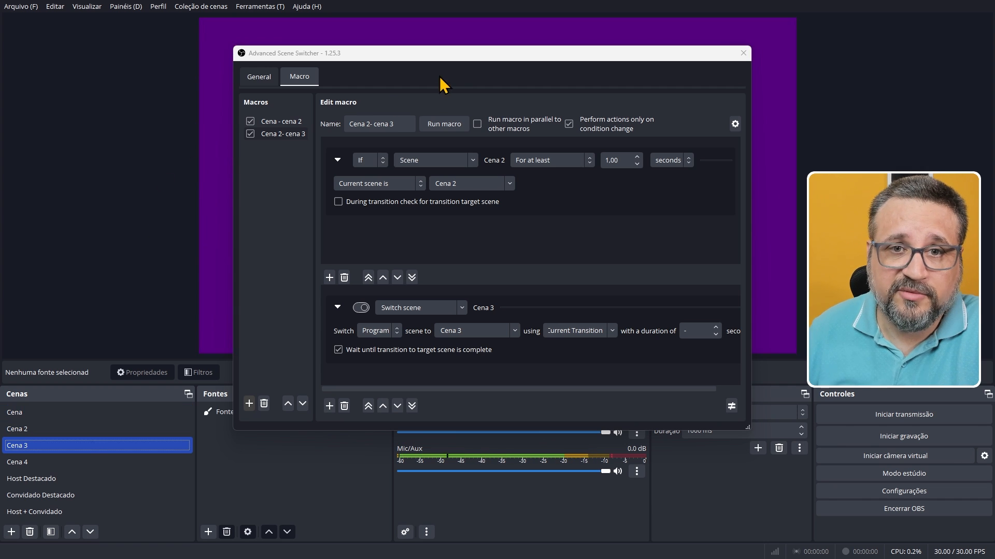
Duplicate the Cena 2- cena 3 macro under the name "Cena 3 - cena 4"
{"action": "mouse_move", "coordinate": [454, 57]}
{"action": "left_mouse_down"}
{"action": "mouse_move", "coordinate": [493, 109]}
{"action": "mouse_move", "coordinate": [554, 127]}
{"action": "mouse_move", "coordinate": [440, 64]}
{"action": "left_mouse_up"}
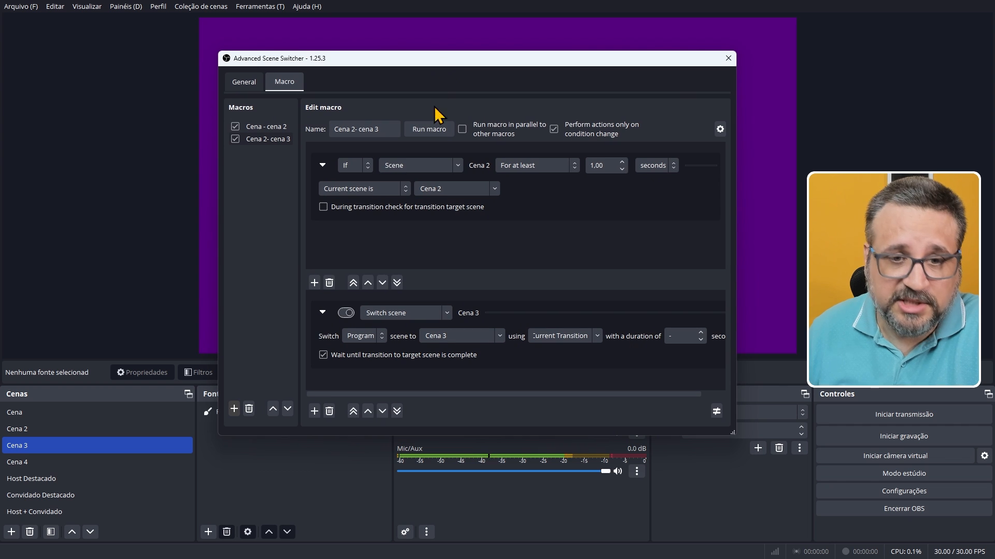
{"action": "right_click", "coordinate": [257, 138]}
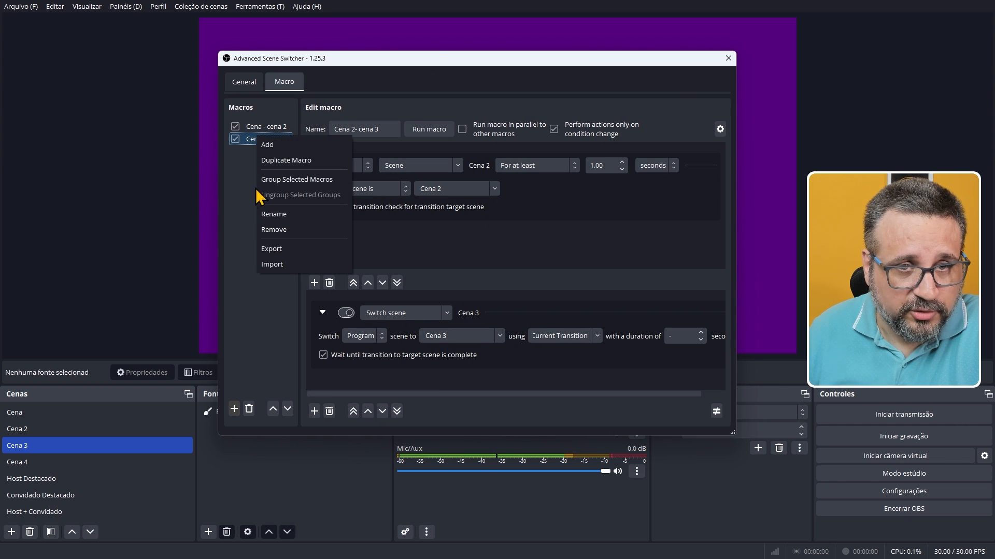
{"action": "left_click", "coordinate": [275, 160]}
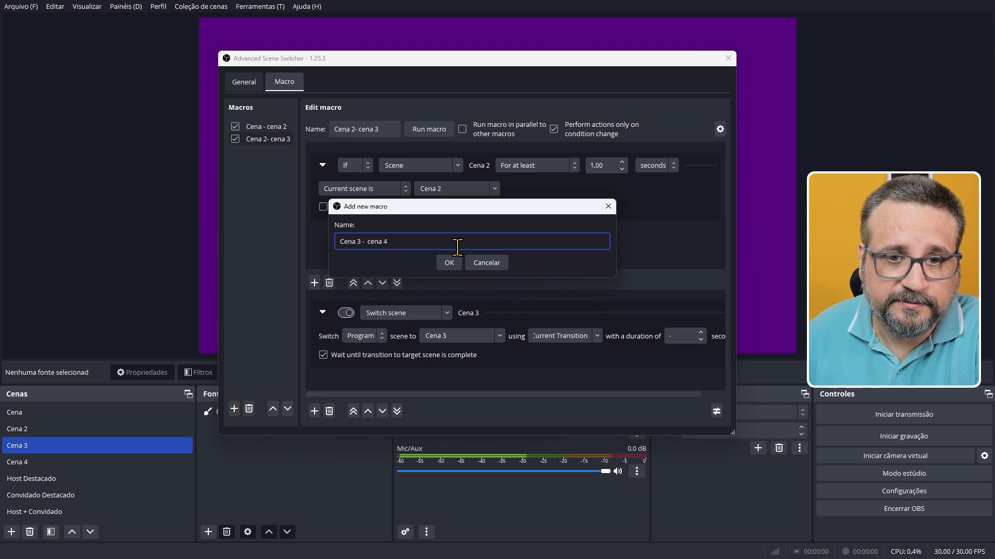
{"action": "left_click", "coordinate": [449, 263]}
In the Cena 3 - cena 4 macro, set the condition scene to Cena 3 and the switch target to Cena 4, and test from Cena
{"action": "left_click", "coordinate": [489, 190]}
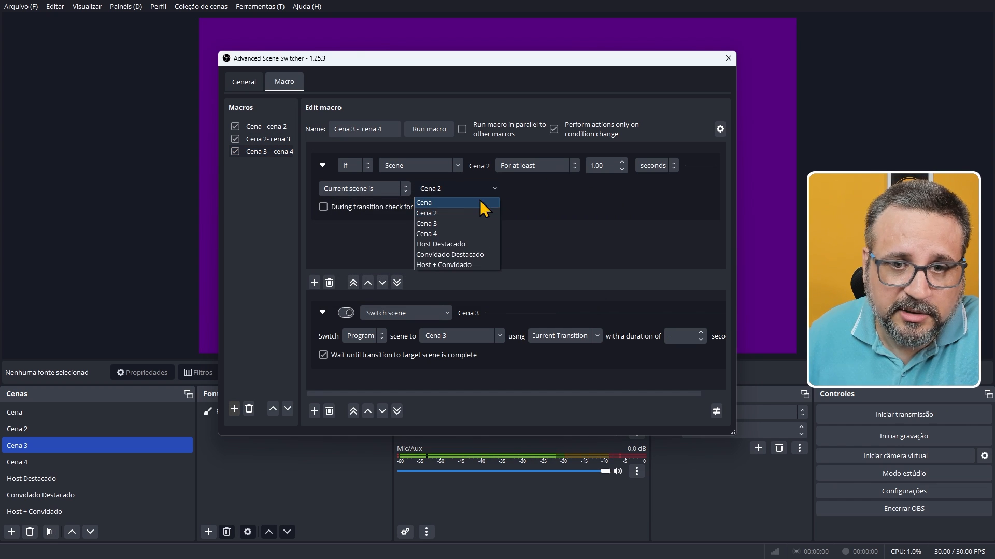
{"action": "left_click", "coordinate": [433, 225]}
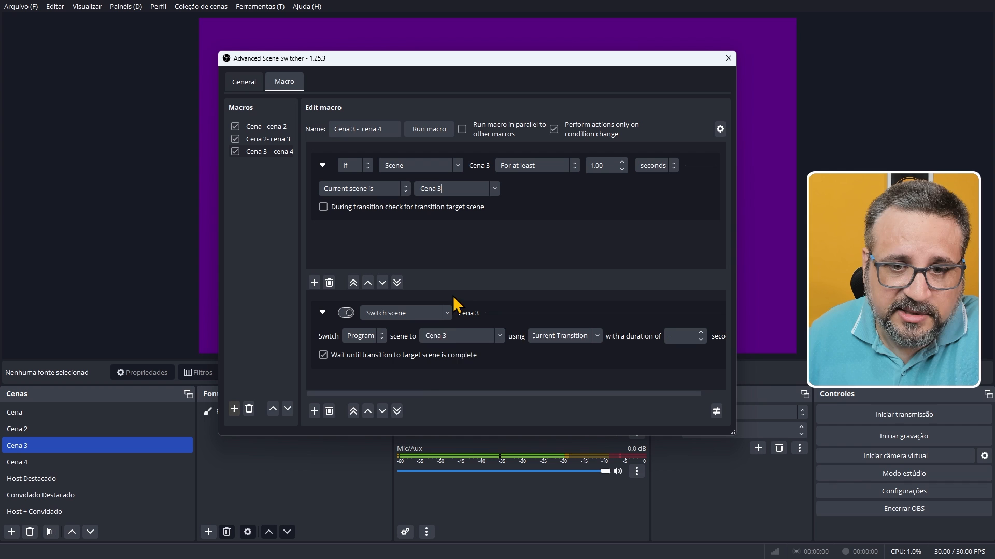
{"action": "left_click", "coordinate": [479, 336]}
{"action": "left_click", "coordinate": [443, 391]}
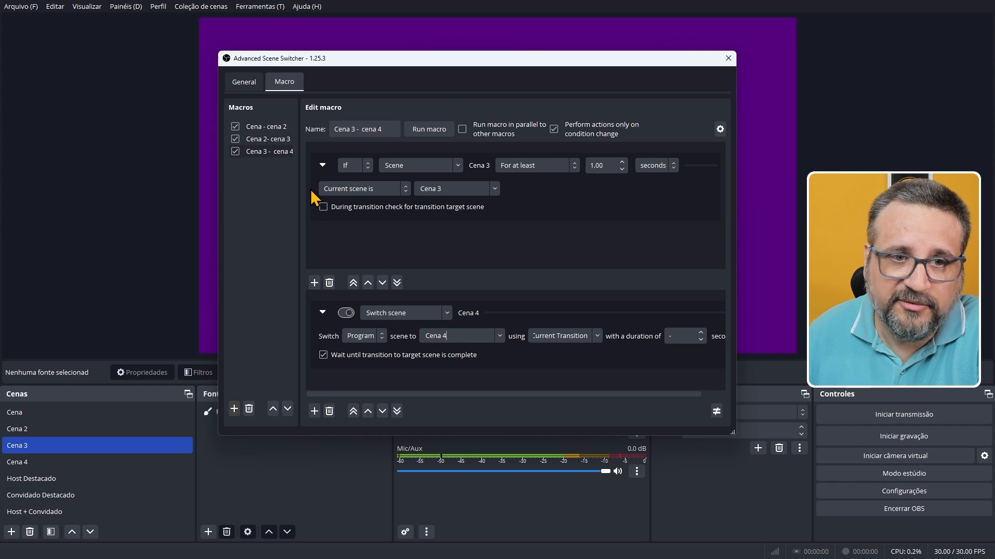
{"action": "left_click", "coordinate": [31, 412]}
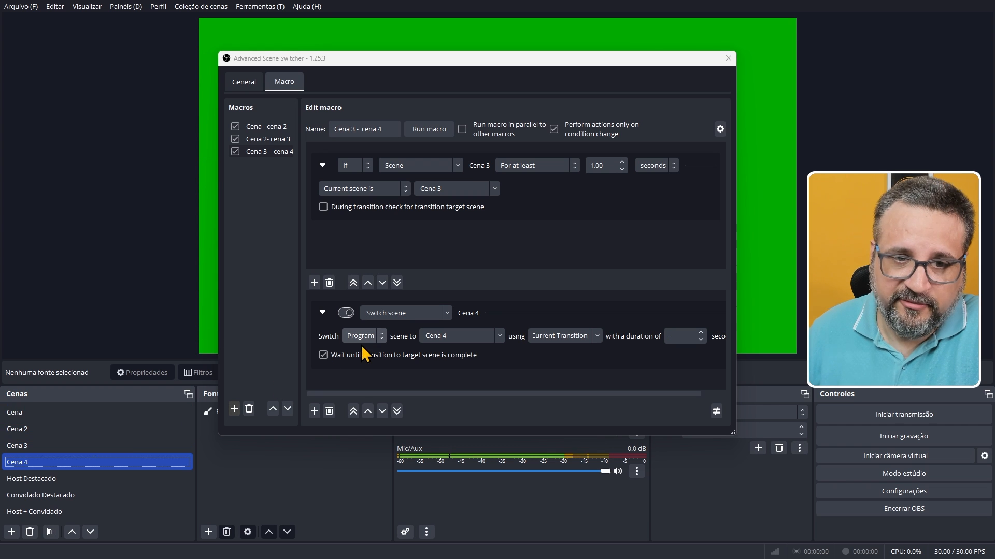
Duplicate the Cena 3 - cena 4 macro under the name "Cena 4 - cena 1"
{"action": "right_click", "coordinate": [272, 152]}
{"action": "left_click", "coordinate": [298, 181]}
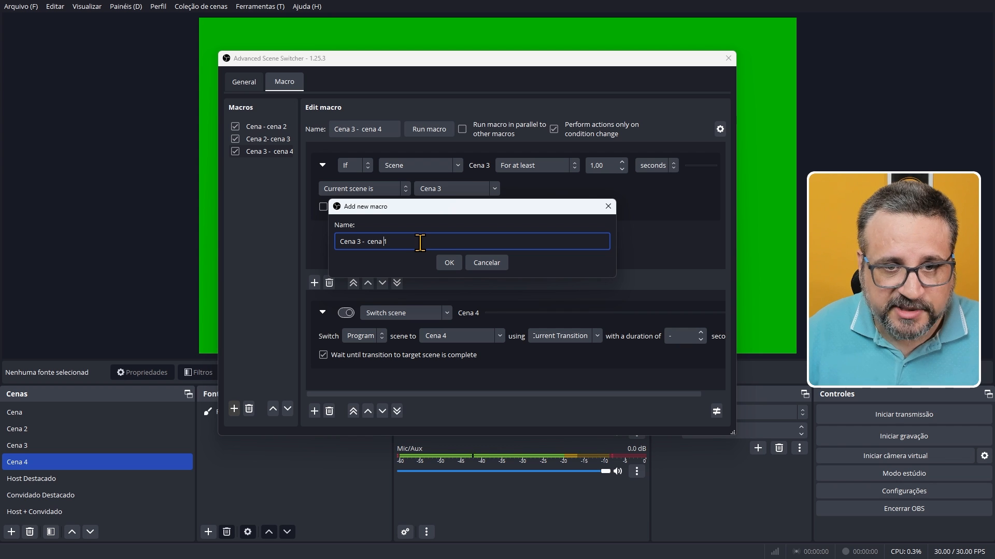
{"action": "type", "text": "4"}
{"action": "key", "text": "Return"}
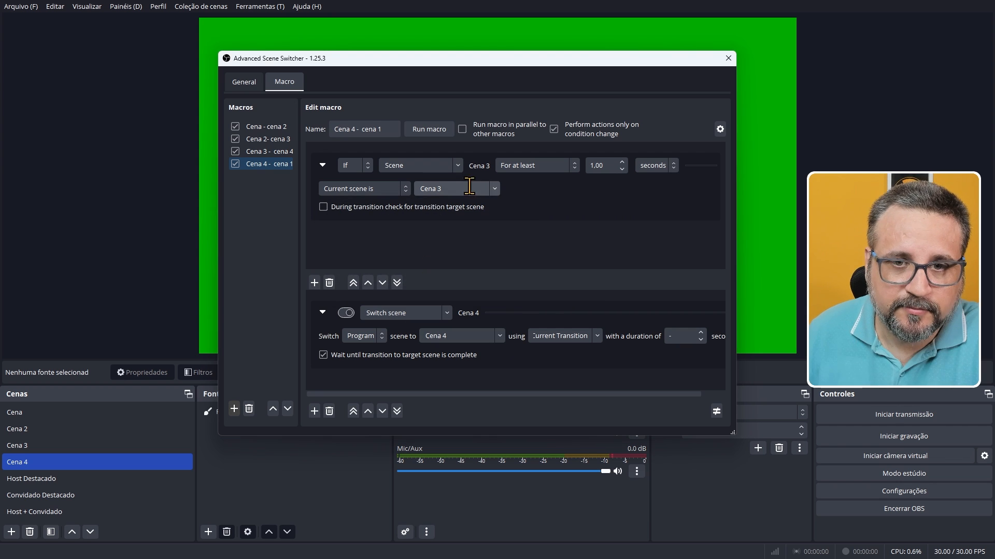
In the Cena 4 - cena 1 macro, set the condition scene to Cena 4 and the switch target to Cena
{"action": "left_click", "coordinate": [494, 189]}
{"action": "left_click", "coordinate": [456, 221]}
{"action": "left_click", "coordinate": [500, 335]}
{"action": "left_click", "coordinate": [442, 343]}
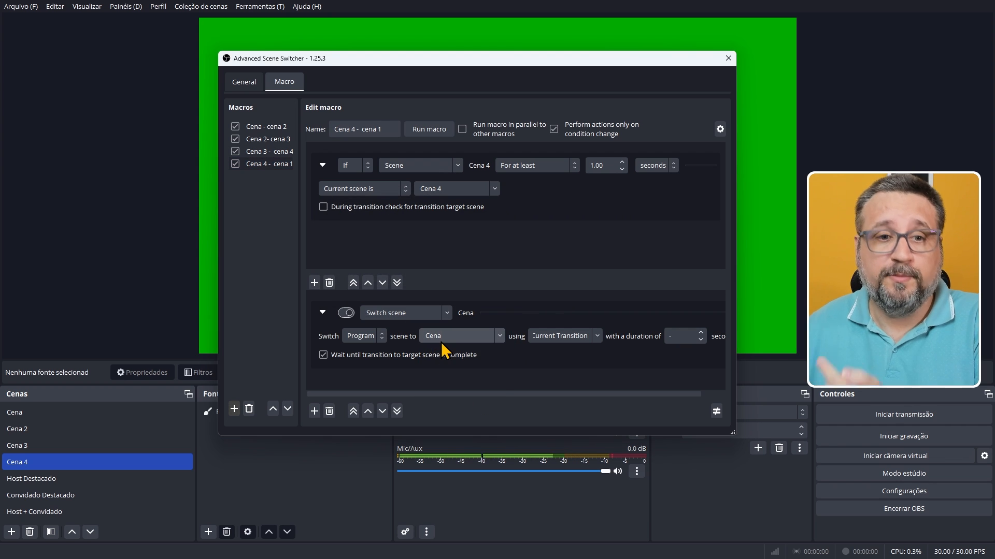
Activate Cena to test the full scene loop, moving and narrowing the macro window to uncover the preview
{"action": "left_click", "coordinate": [44, 413]}
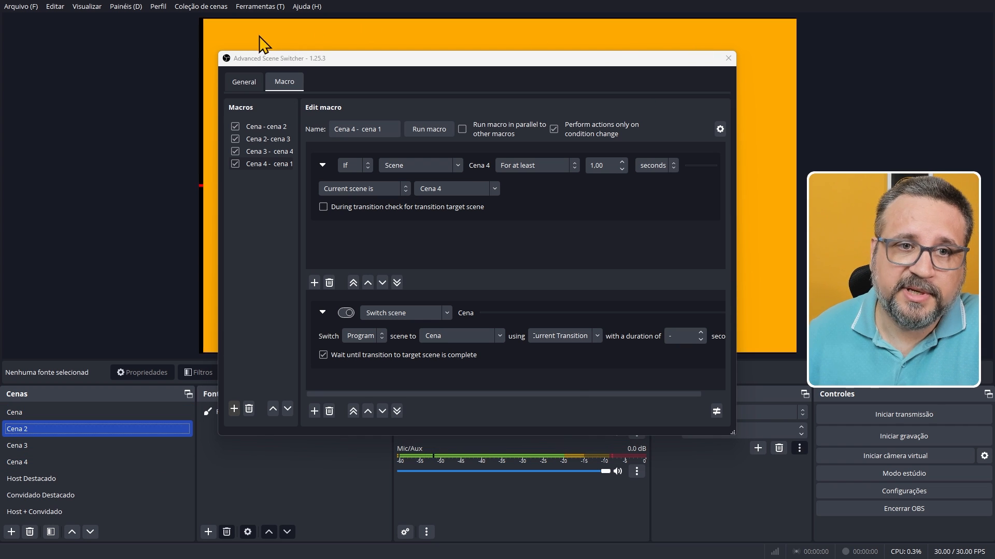
{"action": "left_click_drag", "start_coordinate": [253, 62], "coordinate": [484, 63]}
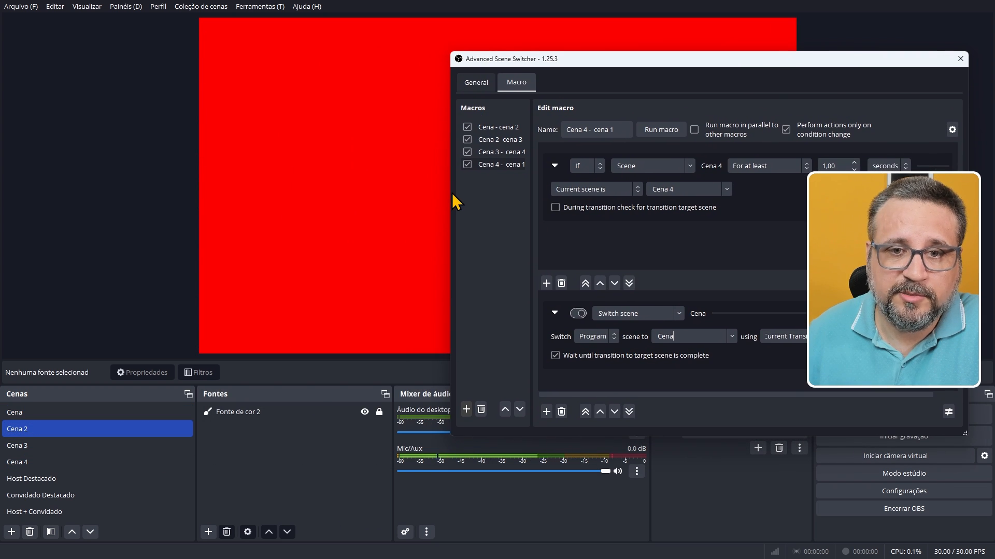
{"action": "left_click_drag", "start_coordinate": [449, 192], "coordinate": [712, 176]}
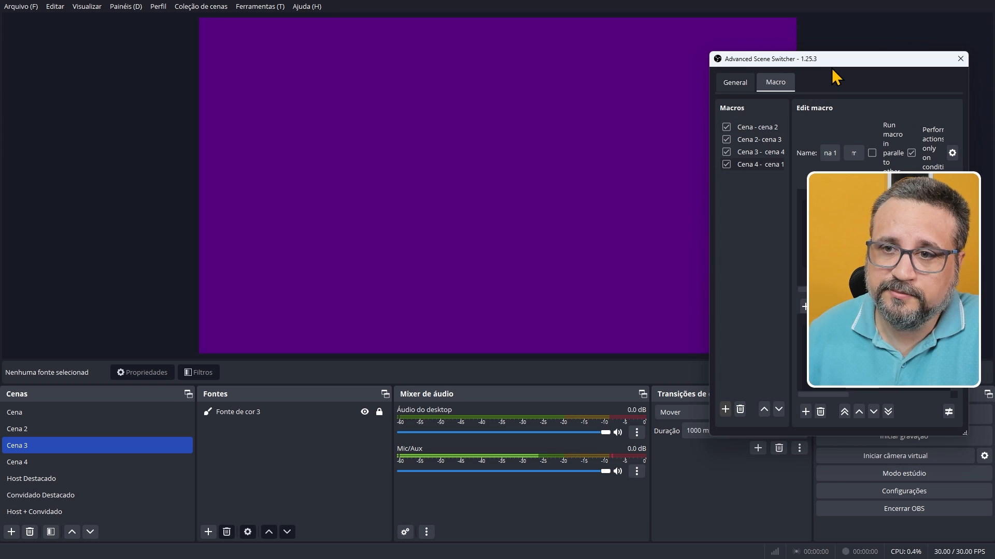
{"action": "left_click_drag", "start_coordinate": [834, 63], "coordinate": [787, 55]}
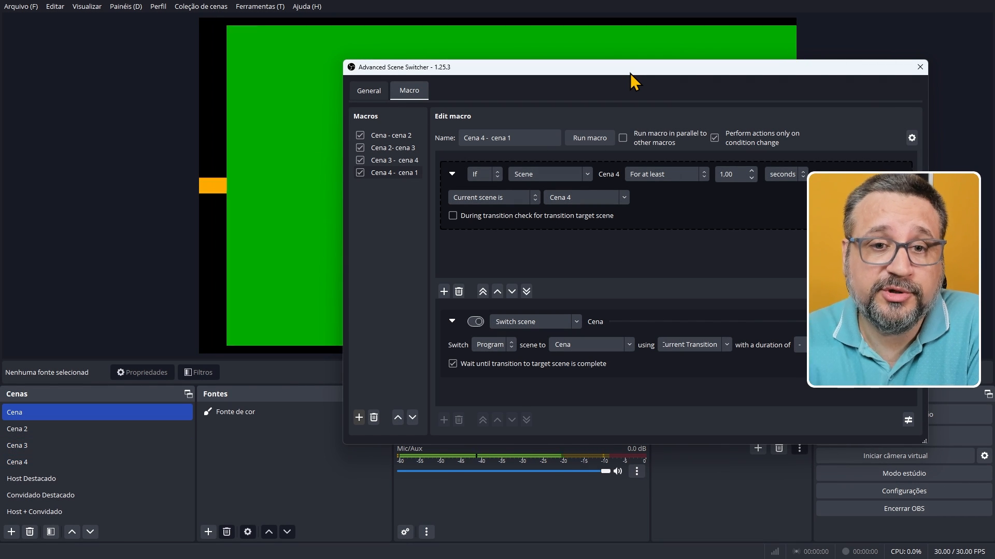
Add a second action to the Cena - cena 2 macro and make the macro window taller
{"action": "left_click", "coordinate": [391, 136]}
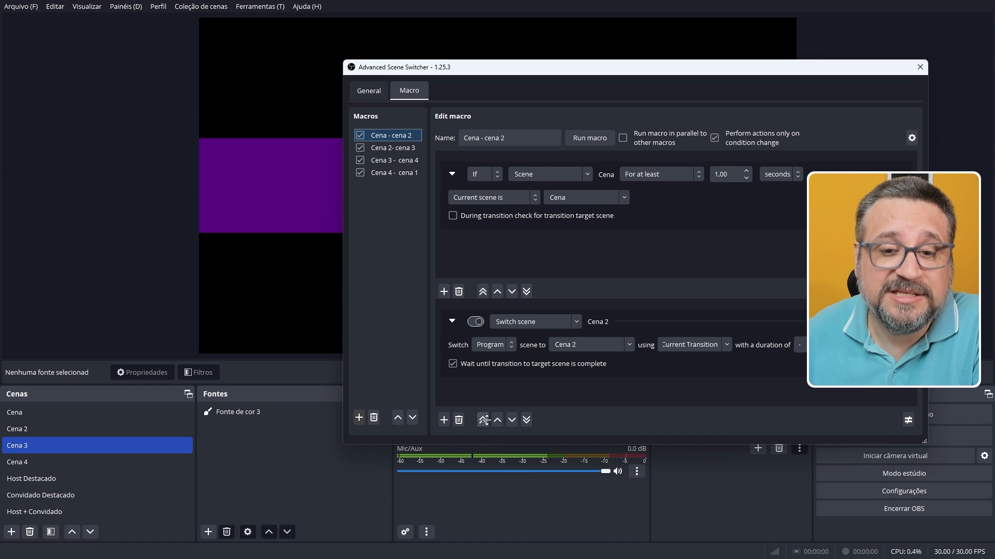
{"action": "left_click", "coordinate": [444, 420]}
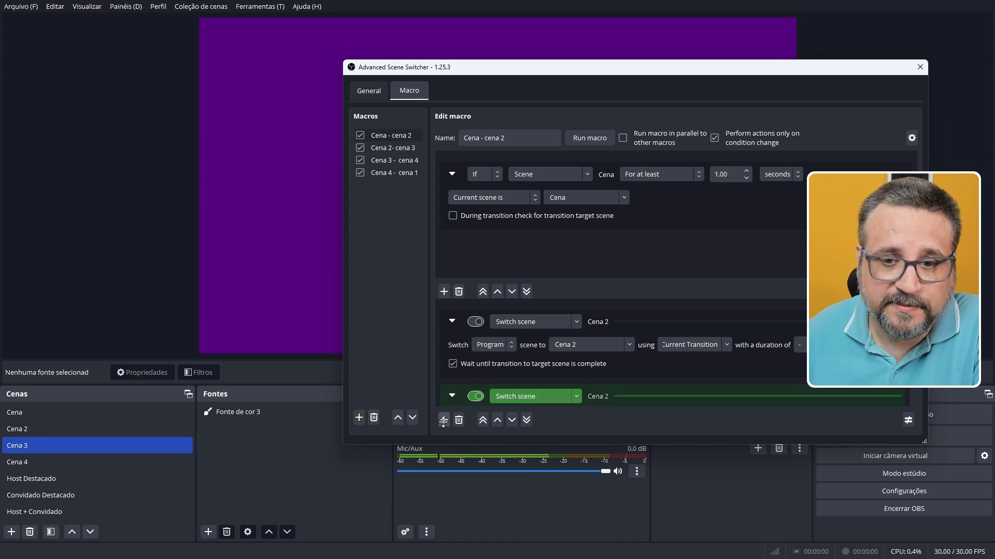
{"action": "scroll", "coordinate": [598, 381], "scroll_direction": "down", "scroll_amount": 1}
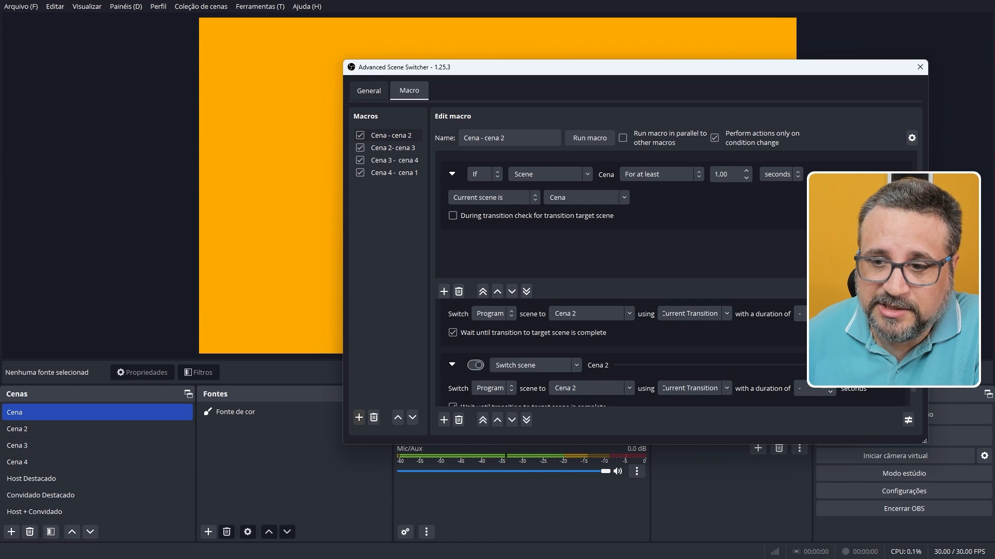
{"action": "scroll", "coordinate": [617, 384], "scroll_direction": "down", "scroll_amount": 1}
{"action": "left_click_drag", "start_coordinate": [604, 444], "coordinate": [593, 528]}
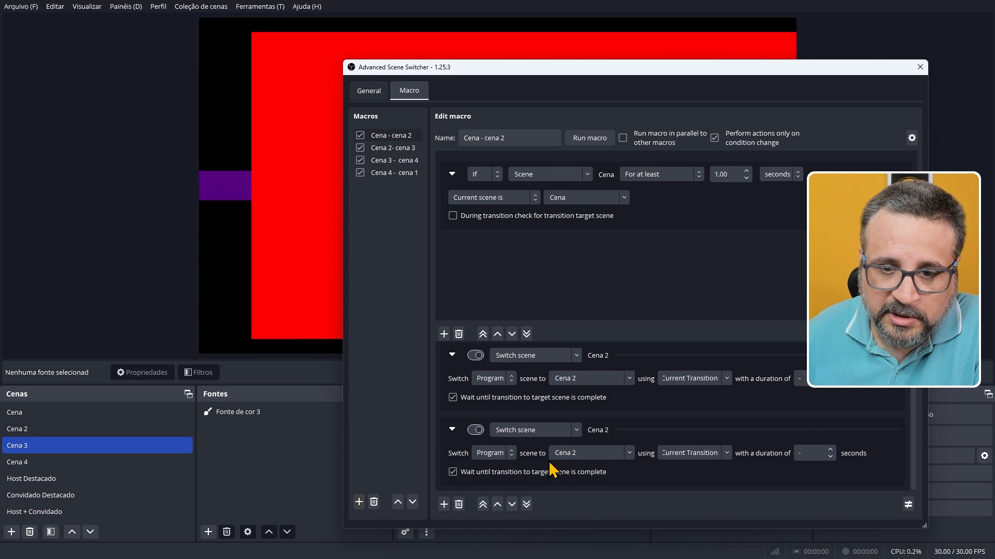
Set the second action of the Cena - cena 2 macro to Audio, Mute, Mic/Aux, and uncover the audio mixer
{"action": "left_click", "coordinate": [576, 431]}
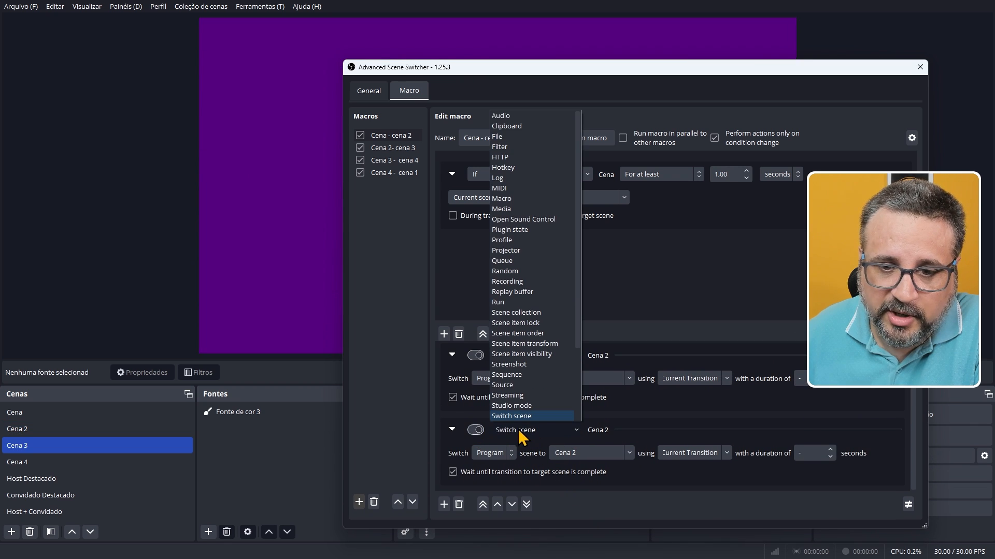
{"action": "left_click", "coordinate": [514, 119]}
{"action": "left_click", "coordinate": [645, 463]}
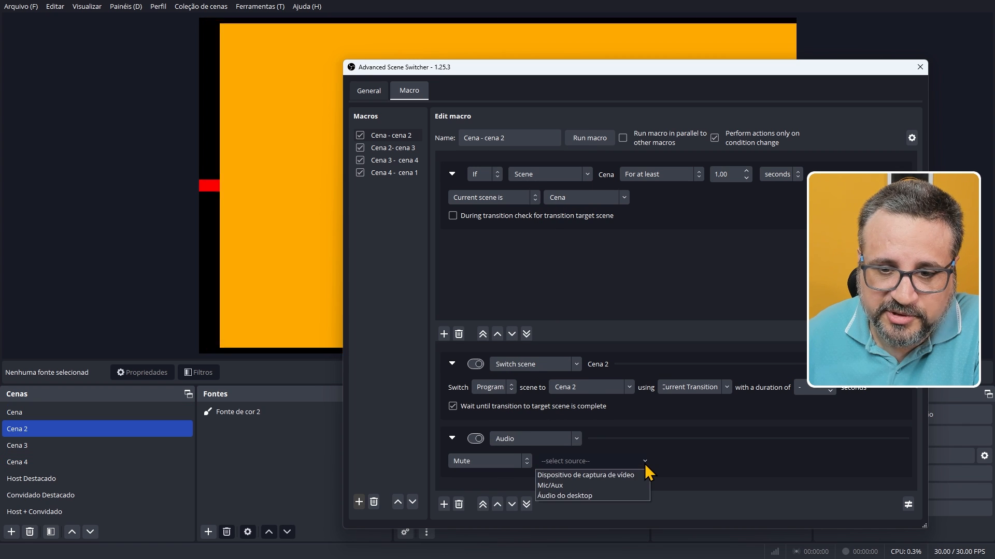
{"action": "left_click", "coordinate": [547, 487]}
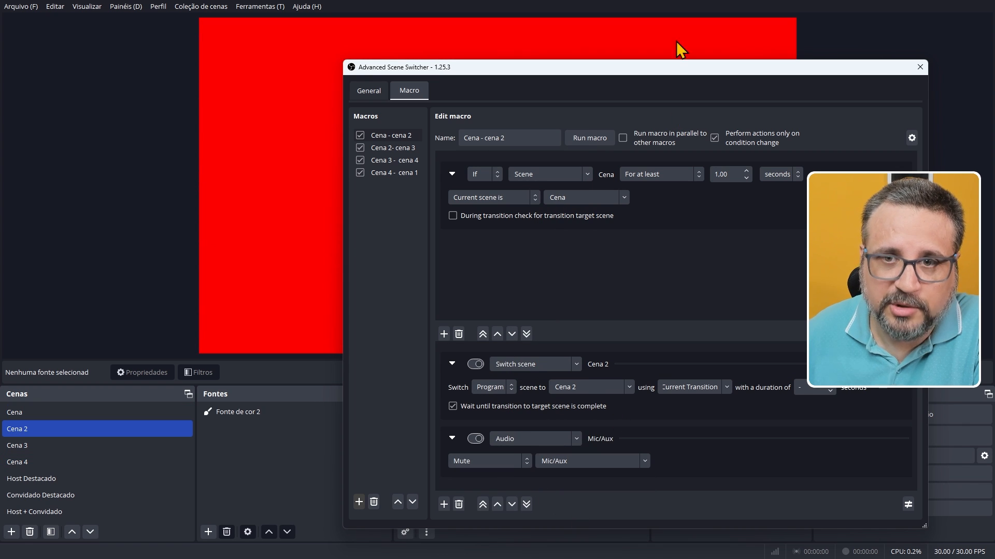
{"action": "left_click_drag", "start_coordinate": [343, 87], "coordinate": [629, 87]}
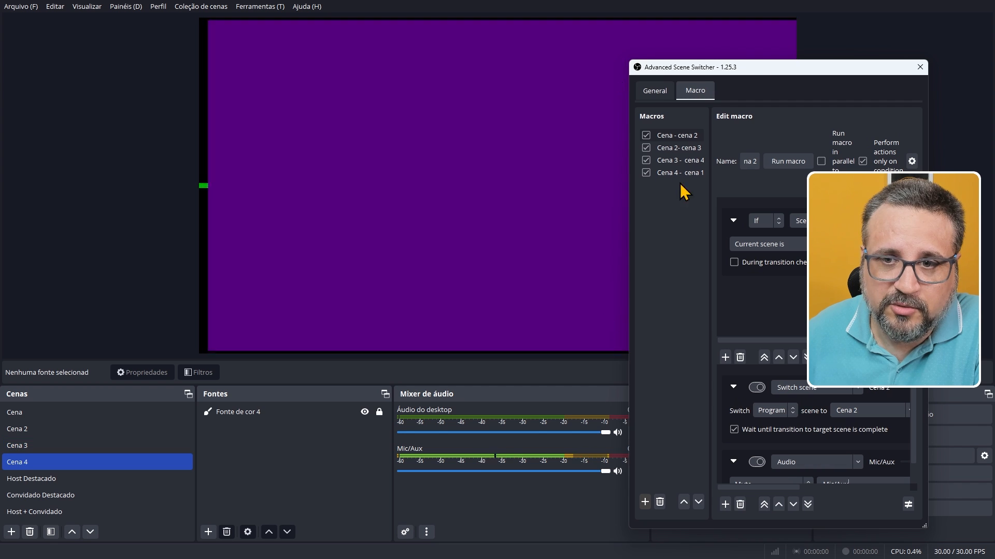
{"action": "left_click_drag", "start_coordinate": [707, 67], "coordinate": [752, 60]}
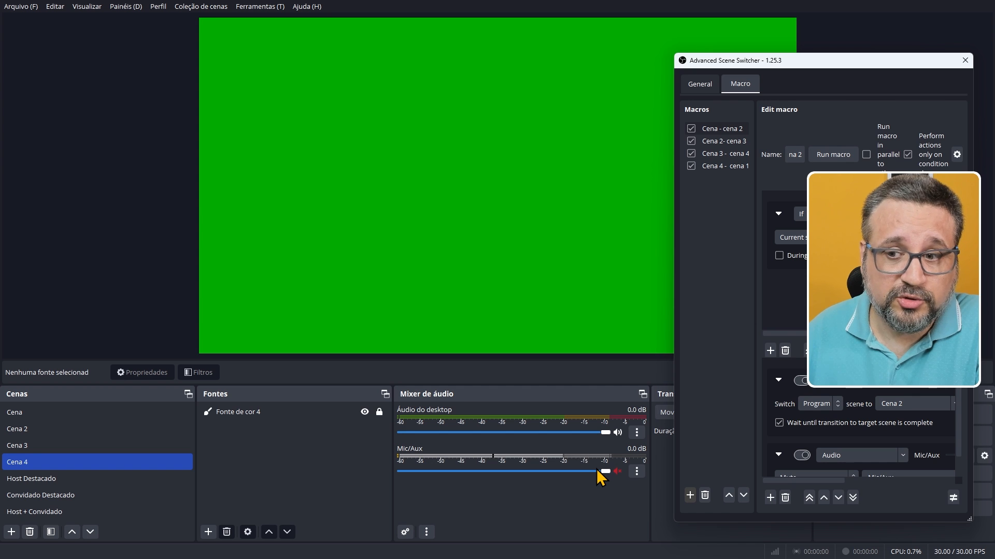
Add an Audio action to the Cena 2- cena 3 macro that unmutes Mic/Aux, widening the macro window
{"action": "left_click", "coordinate": [718, 146]}
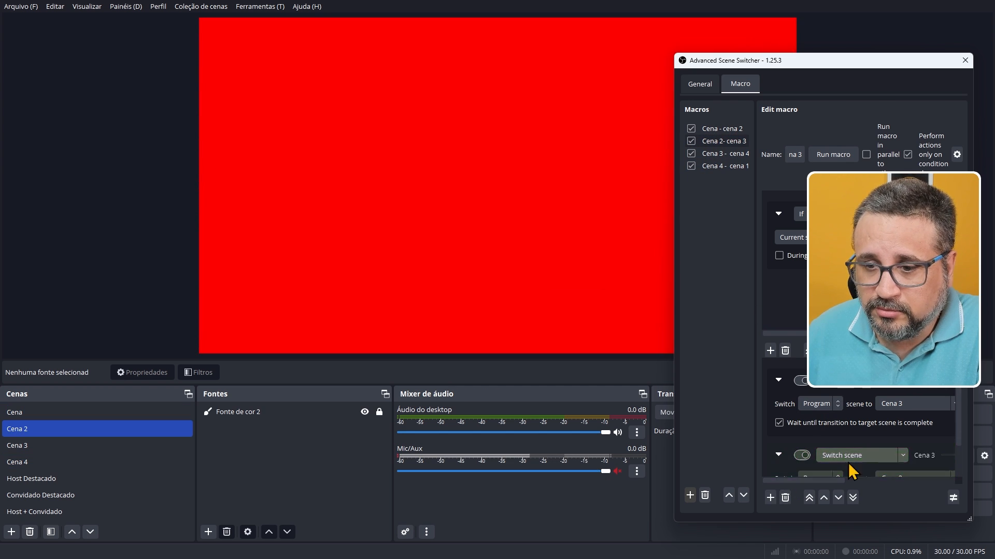
{"action": "left_click", "coordinate": [850, 458]}
{"action": "left_click", "coordinate": [839, 139]}
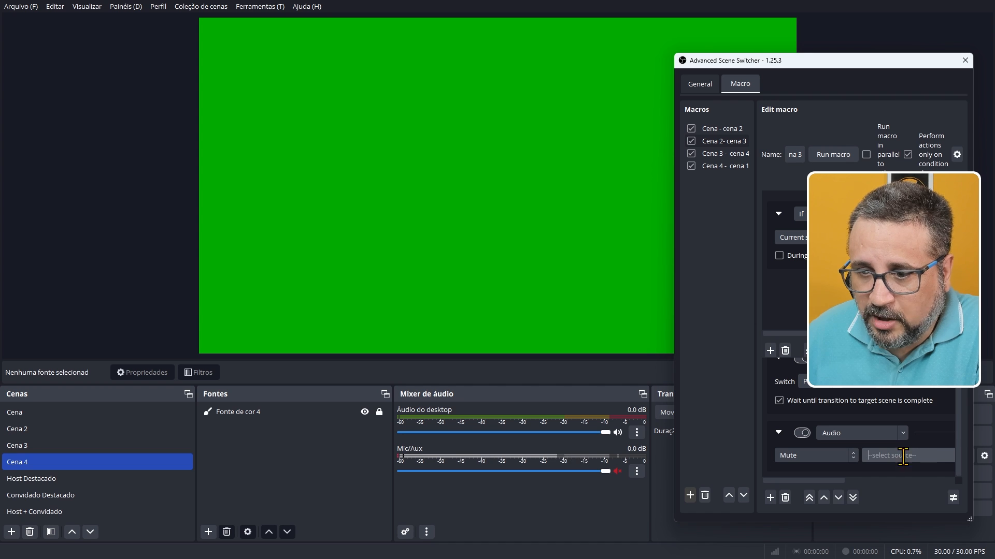
{"action": "left_click", "coordinate": [844, 457]}
{"action": "left_click", "coordinate": [822, 479]}
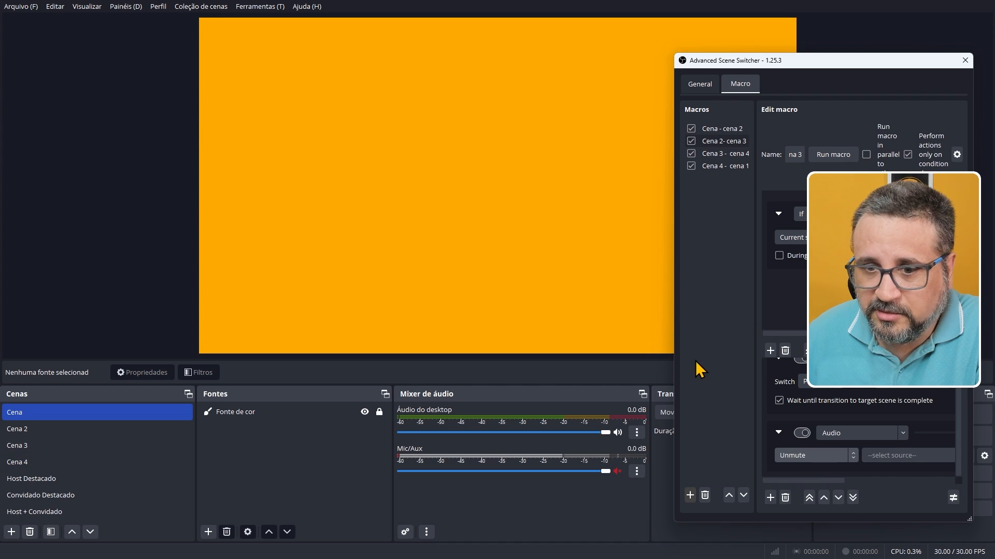
{"action": "left_click_drag", "start_coordinate": [673, 355], "coordinate": [582, 349]}
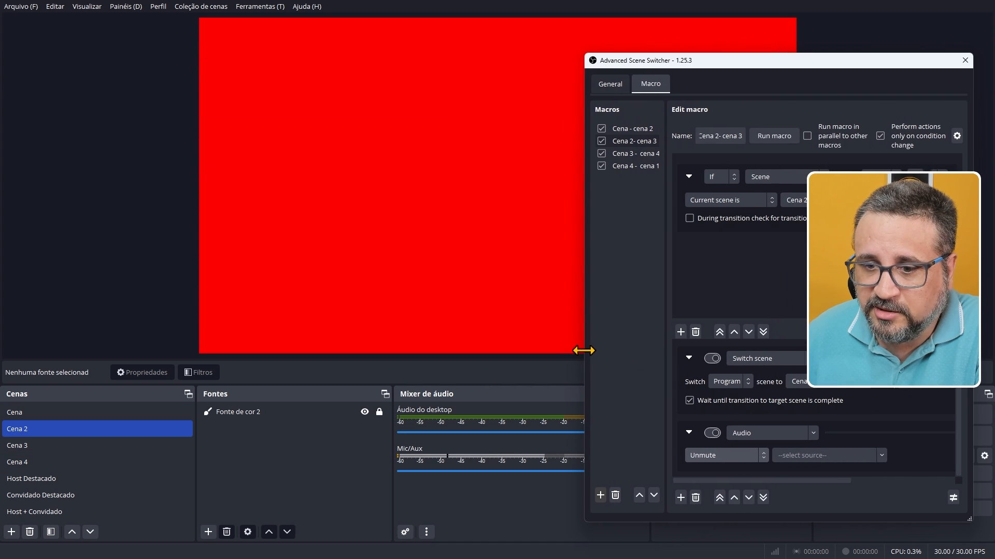
{"action": "left_click", "coordinate": [840, 454]}
{"action": "left_click", "coordinate": [787, 481]}
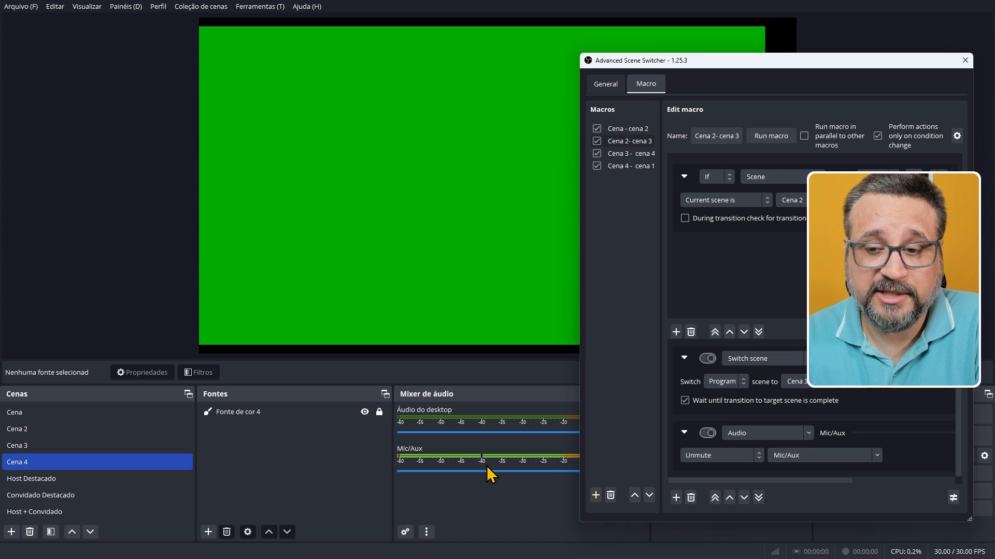
Move the macro window aside and switch through the Convidado Destacado and Host Destacado scenes to preview their layouts
{"action": "left_click_drag", "start_coordinate": [760, 62], "coordinate": [678, 47]}
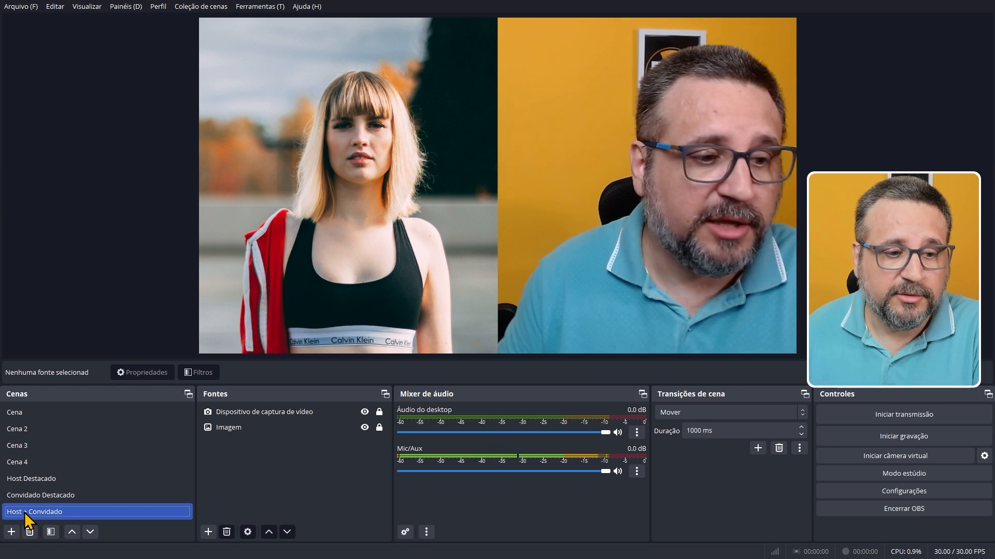
{"action": "left_click", "coordinate": [18, 495]}
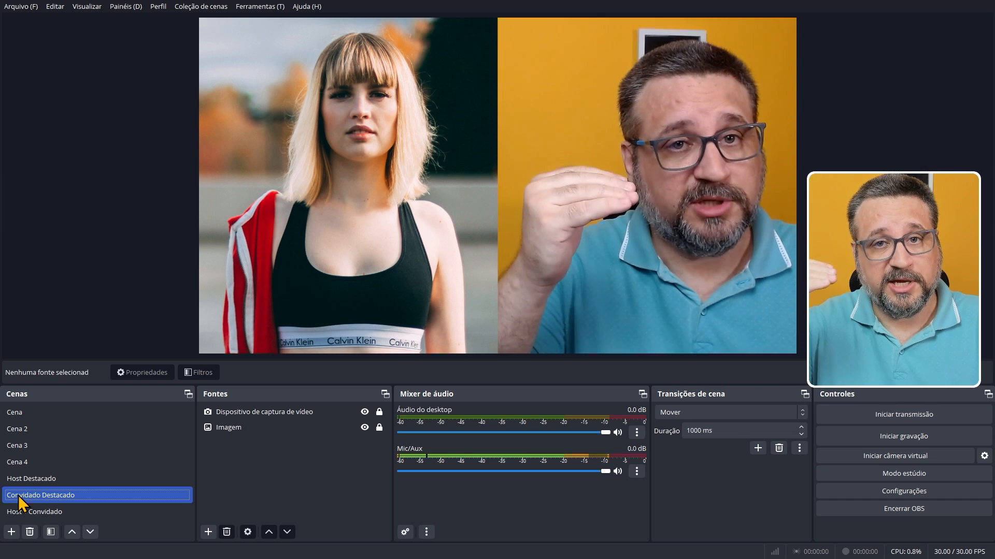
{"action": "left_click", "coordinate": [21, 480]}
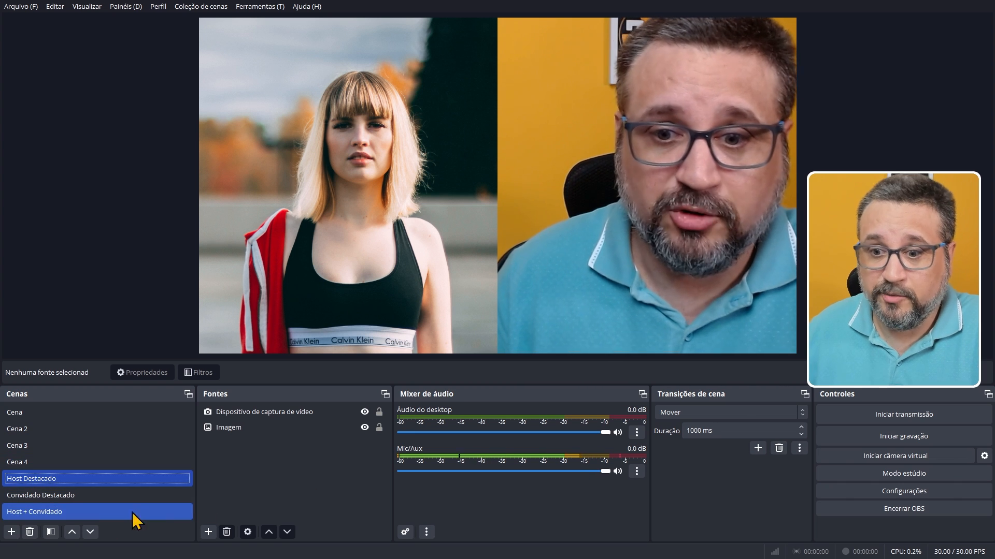
Reopen Advanced Scene Switcher and add a new macro named Host destacado
{"action": "left_click", "coordinate": [259, 10]}
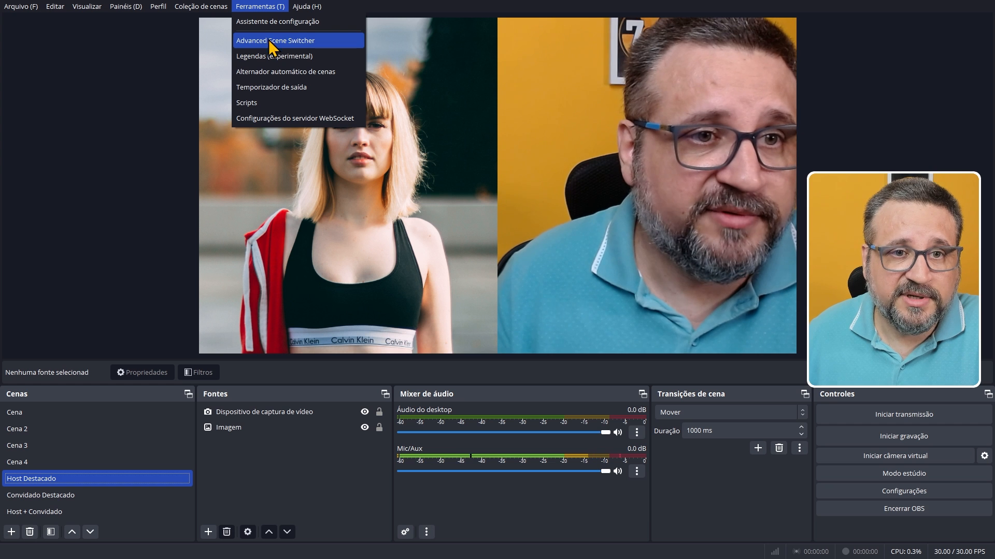
{"action": "left_click", "coordinate": [282, 42]}
{"action": "left_click_drag", "start_coordinate": [490, 119], "coordinate": [461, 107]}
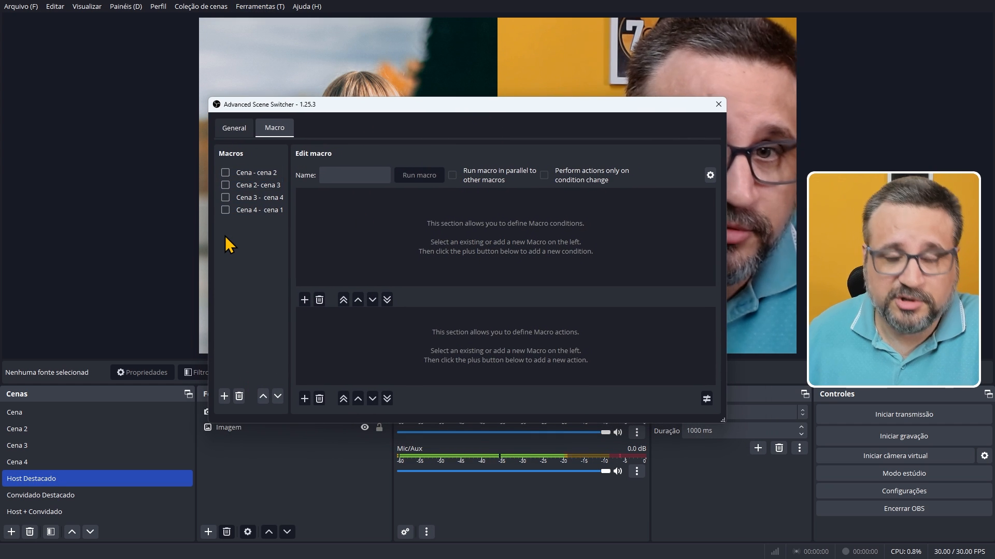
{"action": "left_click", "coordinate": [224, 397]}
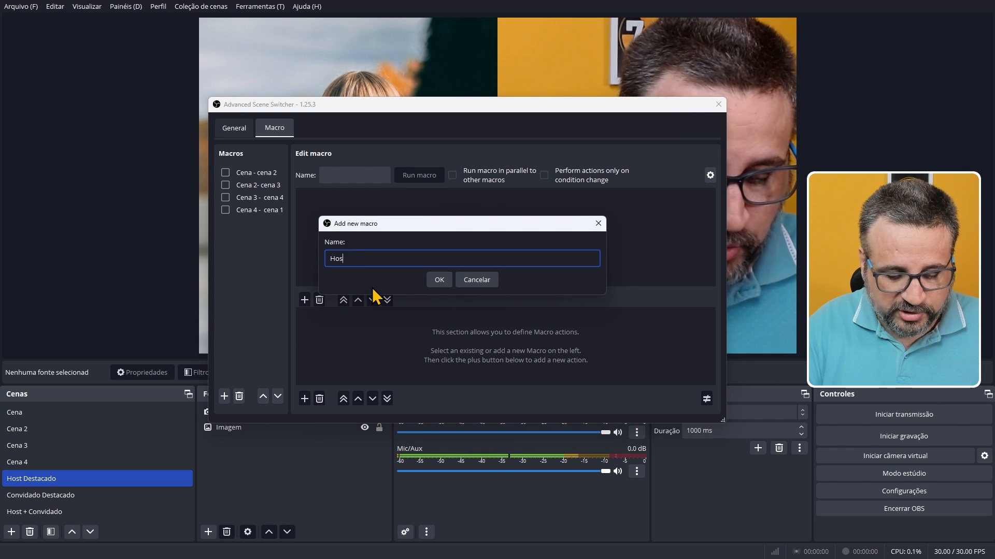
{"action": "left_click", "coordinate": [439, 280]}
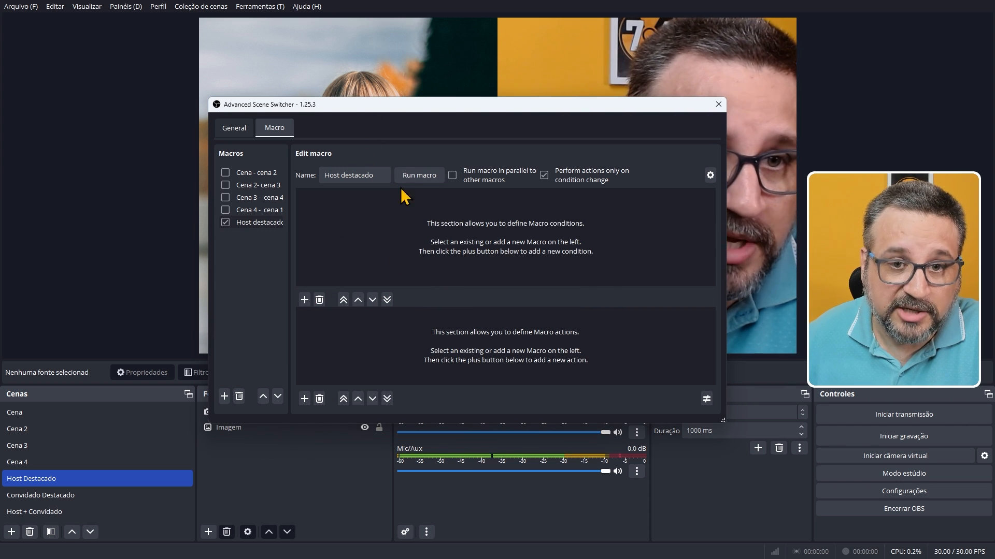
Add an Audio condition to the Host destacado macro that checks the output volume of Mic/Aux
{"action": "left_click", "coordinate": [305, 300]}
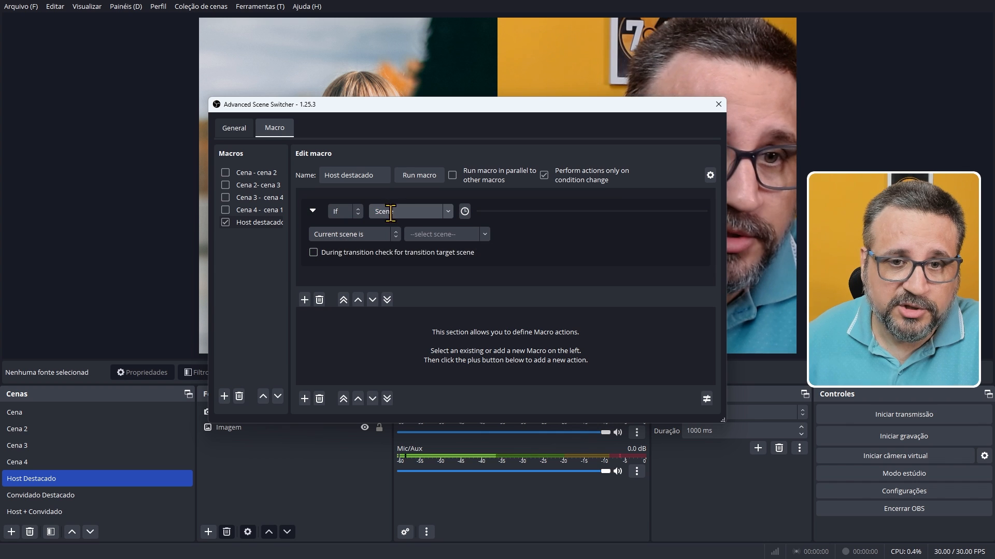
{"action": "left_click", "coordinate": [443, 212]}
{"action": "left_click", "coordinate": [376, 225]}
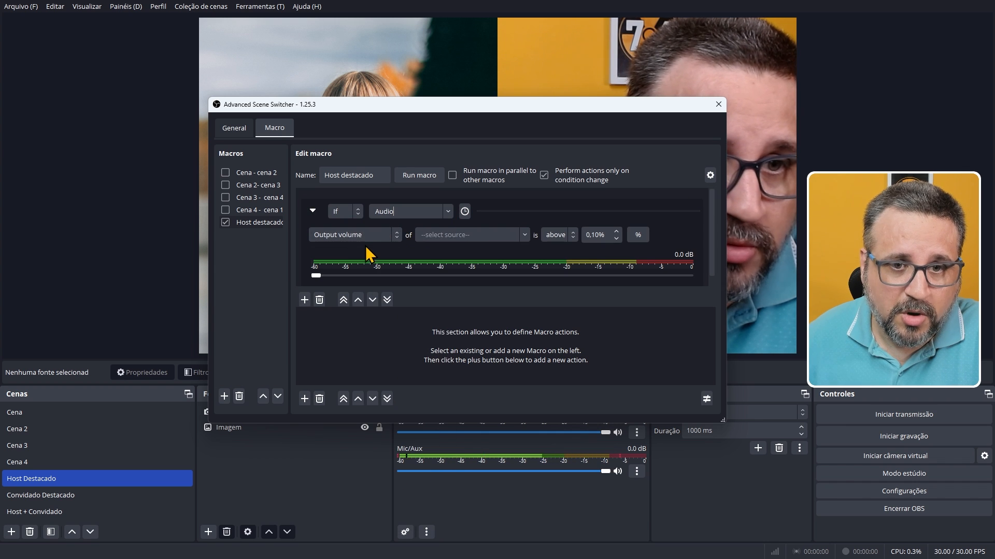
{"action": "left_click", "coordinate": [379, 233]}
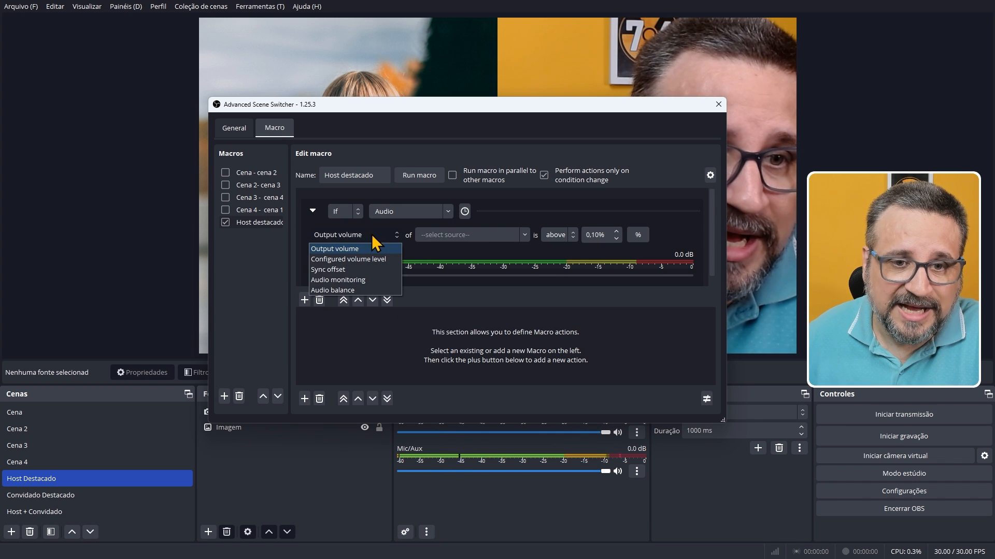
{"action": "left_click", "coordinate": [353, 243]}
{"action": "left_click", "coordinate": [523, 240]}
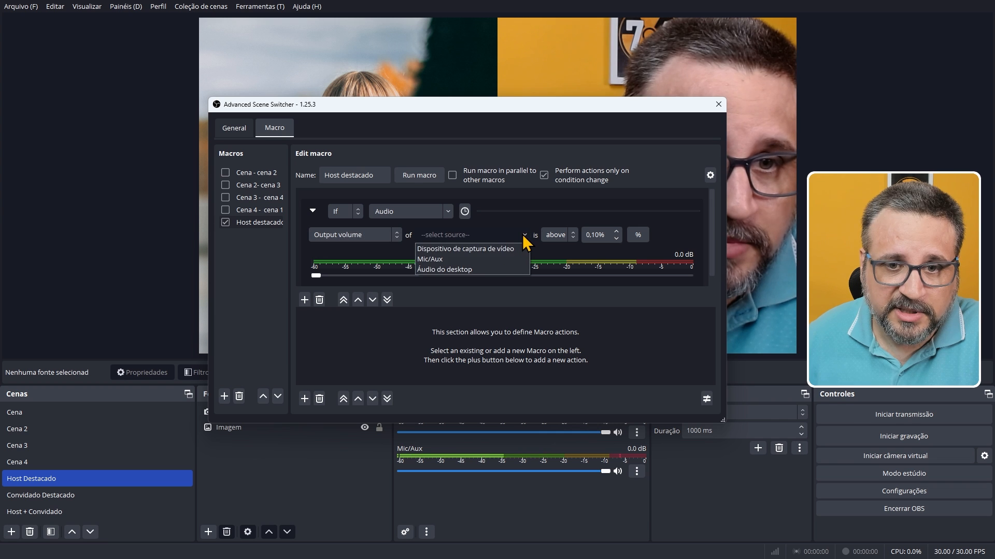
{"action": "left_click", "coordinate": [441, 261]}
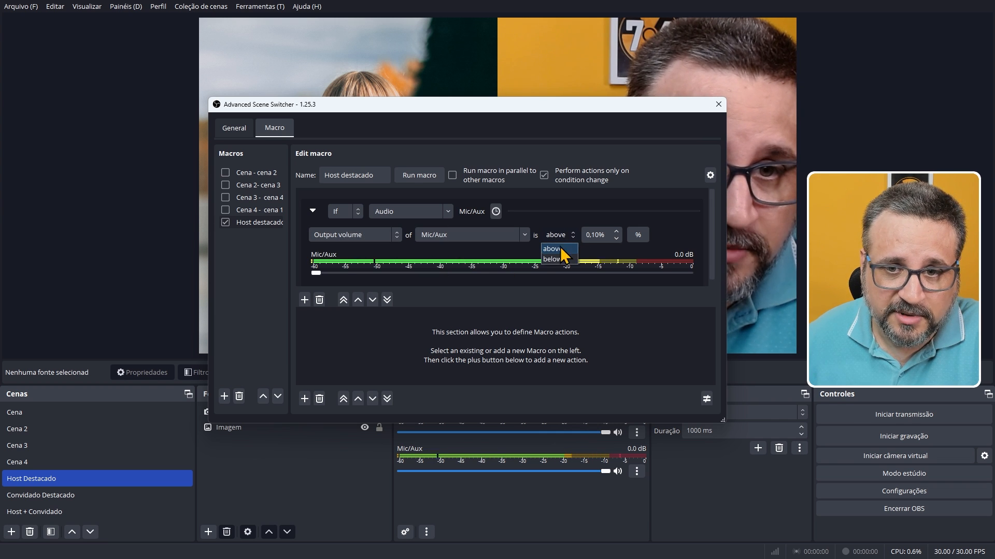
Set the Mic/Aux volume condition to trigger above 3,29%
{"action": "left_click", "coordinate": [555, 251]}
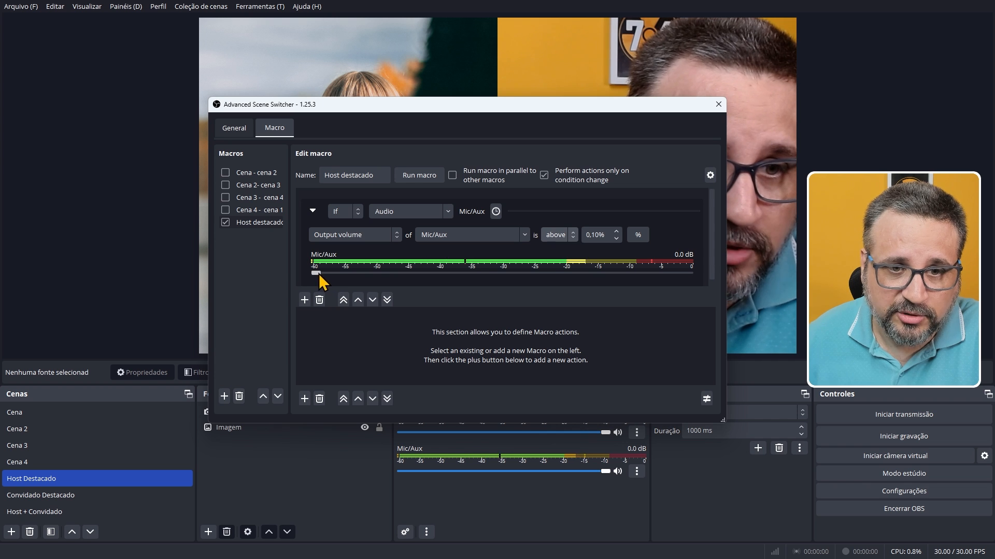
{"action": "left_click_drag", "start_coordinate": [317, 274], "coordinate": [361, 274]}
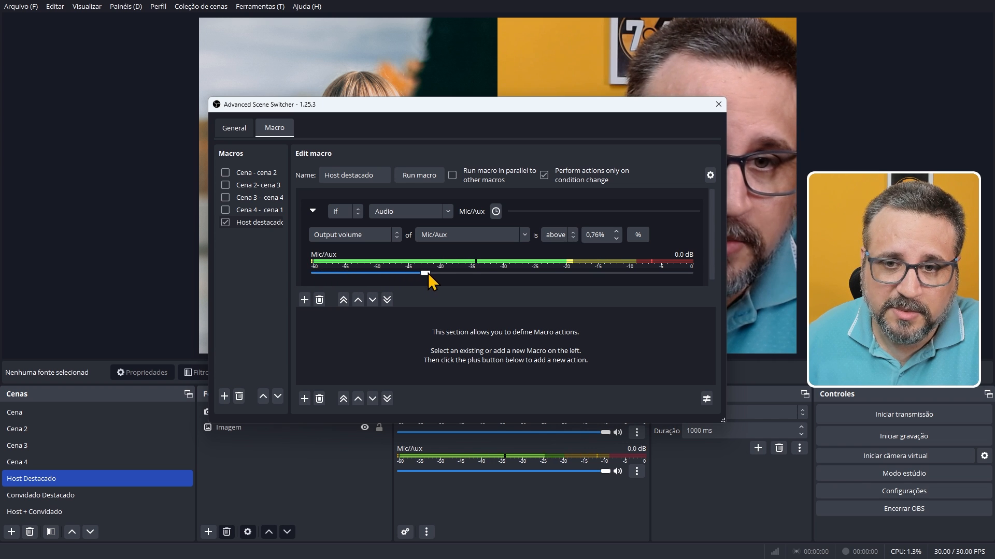
{"action": "left_click_drag", "start_coordinate": [507, 270], "coordinate": [493, 269]}
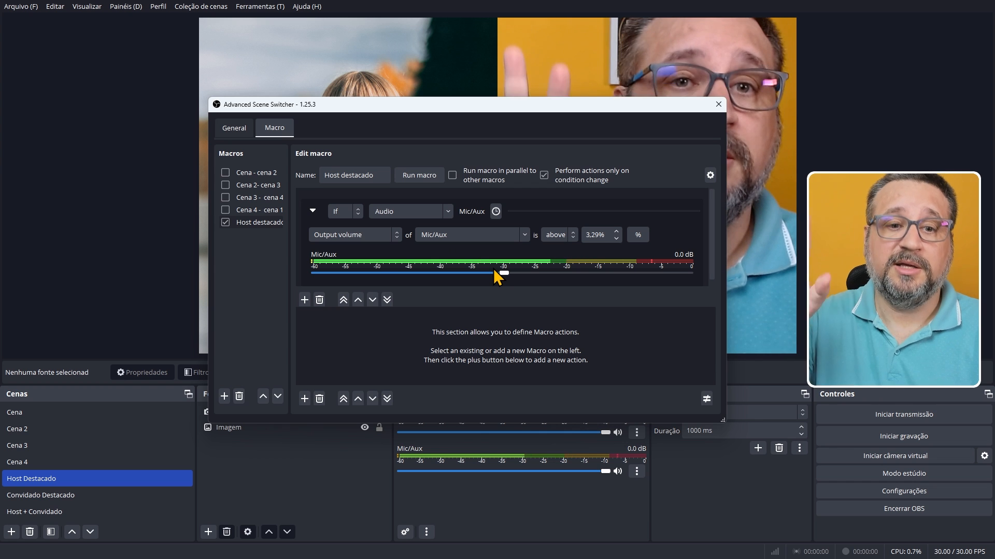
Add a Switch scene action to the Host destacado macro that switches the program to the Host Destacado scene
{"action": "left_click", "coordinate": [304, 399]}
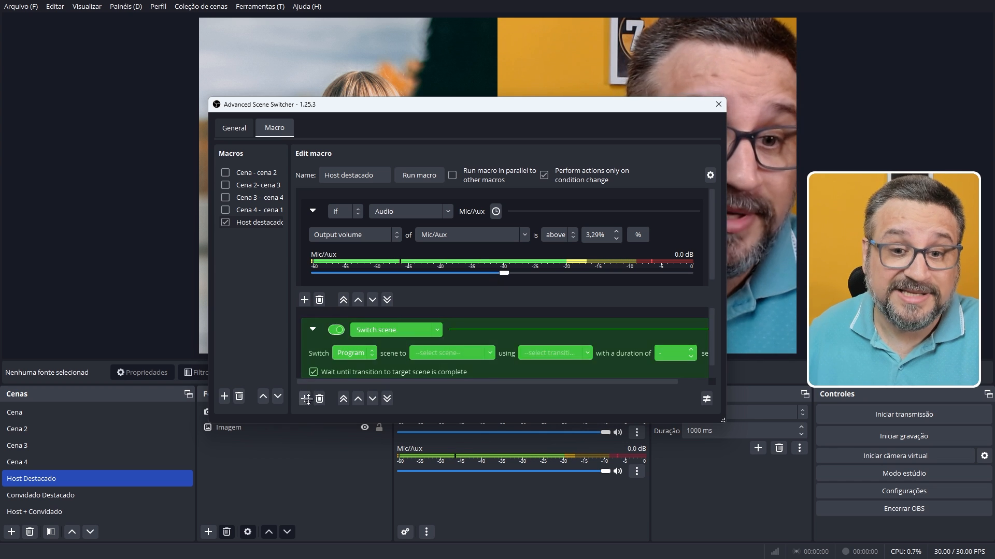
{"action": "left_click", "coordinate": [437, 330]}
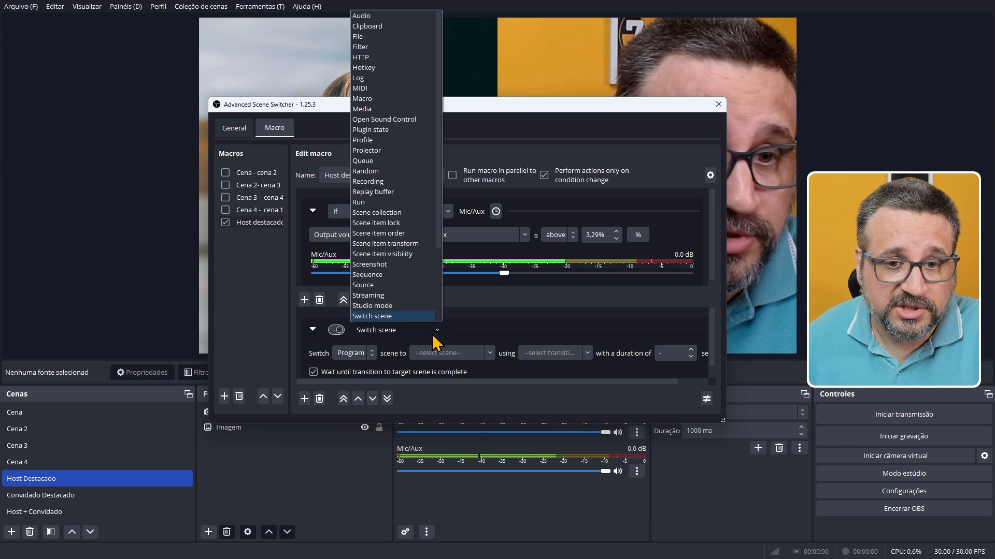
{"action": "left_click", "coordinate": [391, 316]}
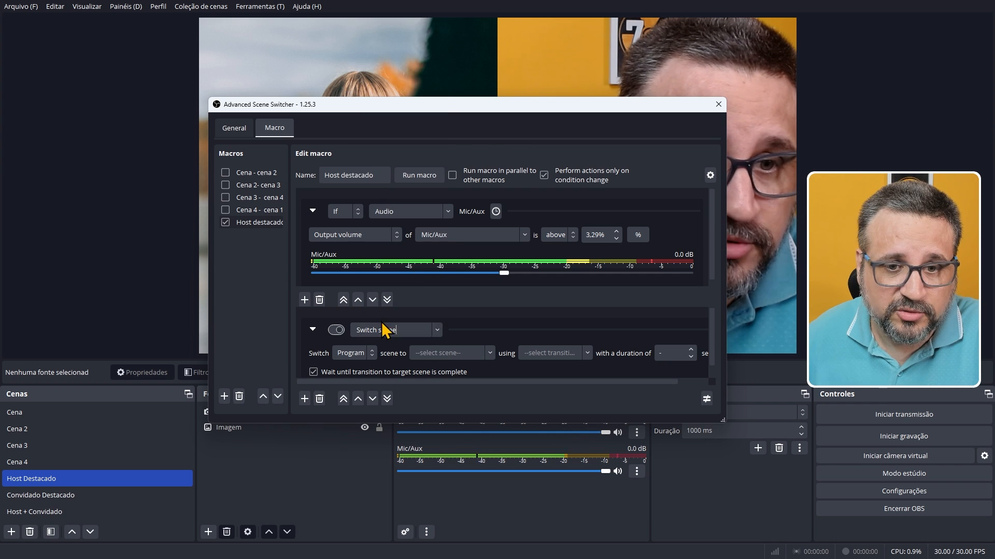
{"action": "left_click", "coordinate": [366, 357]}
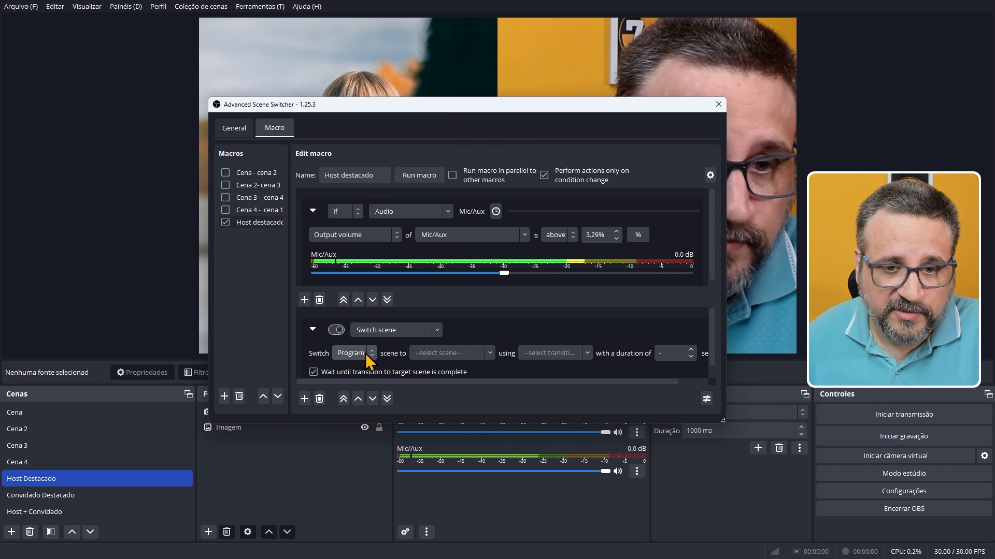
{"action": "left_click", "coordinate": [479, 355]}
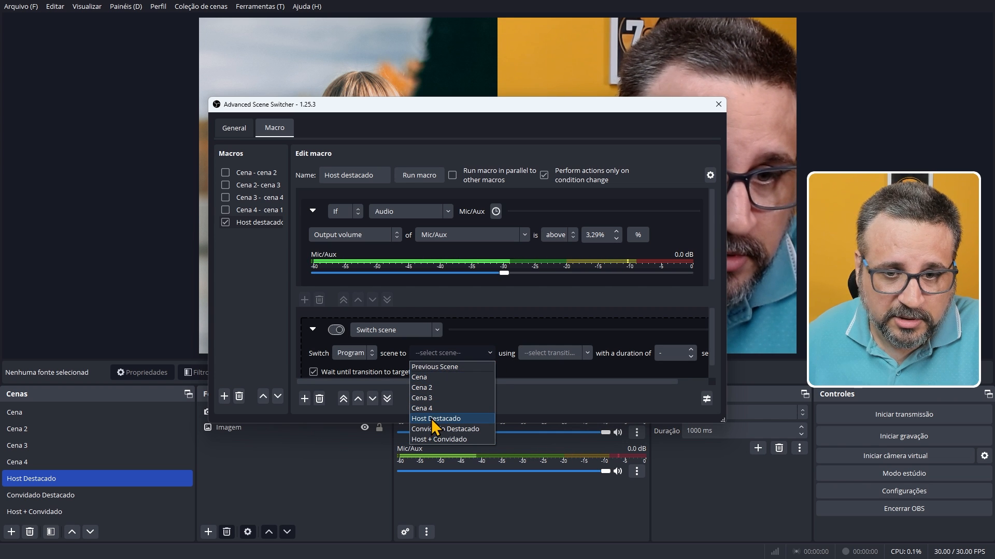
{"action": "left_click", "coordinate": [435, 419]}
Set the Host Destacado scene switch to use Current Transition, and check the other transition options
{"action": "left_click", "coordinate": [587, 354]}
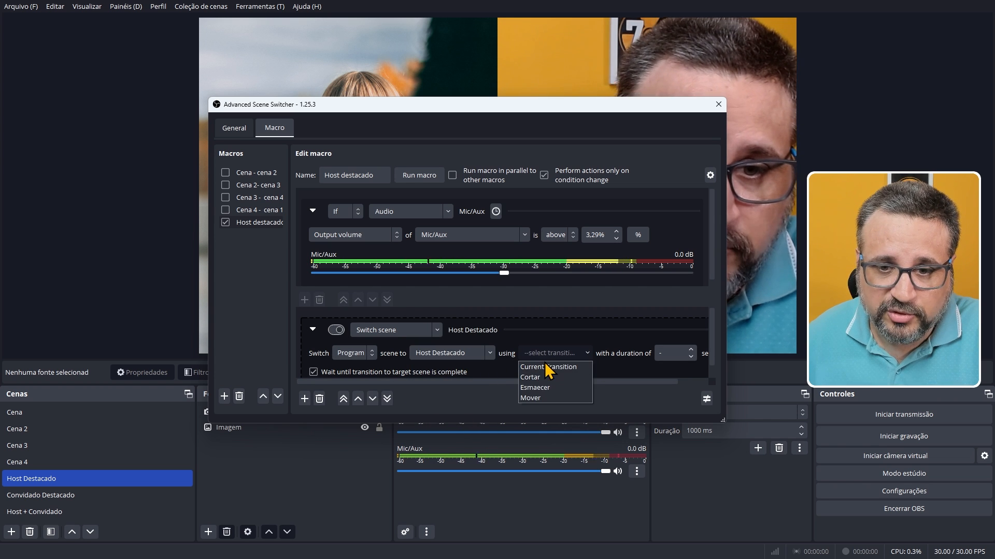
{"action": "left_click", "coordinate": [543, 368]}
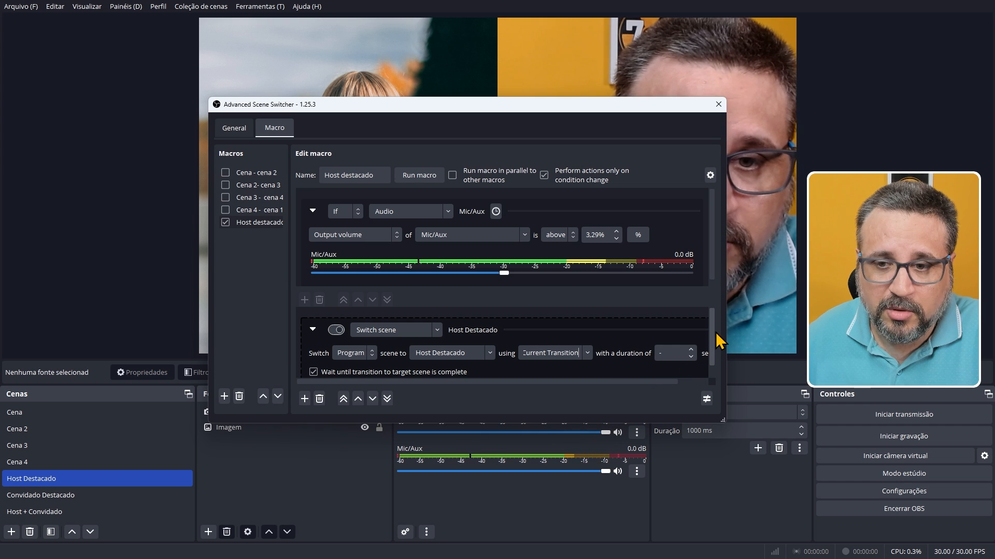
{"action": "scroll", "coordinate": [704, 345], "scroll_direction": "up", "scroll_amount": 1}
{"action": "scroll", "coordinate": [702, 348], "scroll_direction": "down", "scroll_amount": 1}
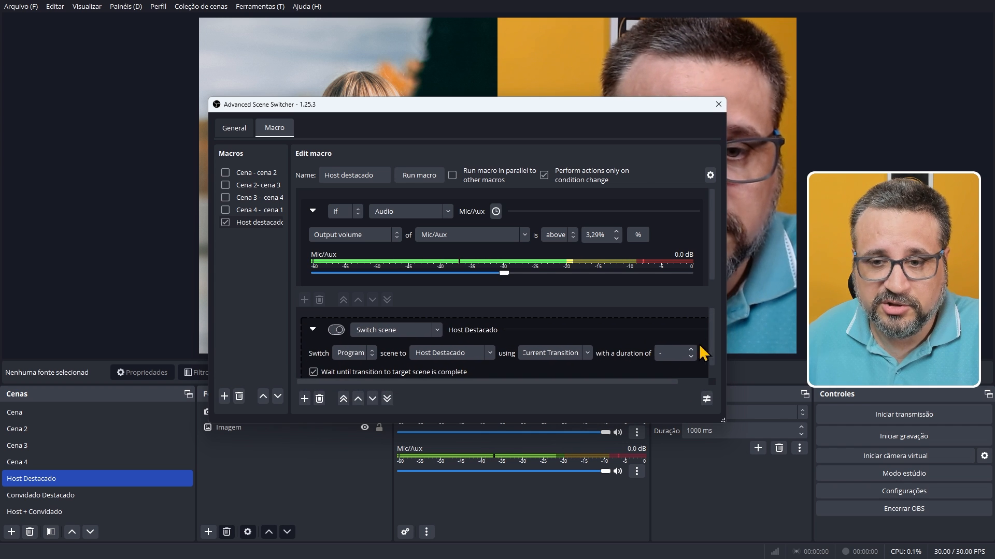
{"action": "left_click", "coordinate": [588, 354]}
{"action": "left_click", "coordinate": [530, 398]}
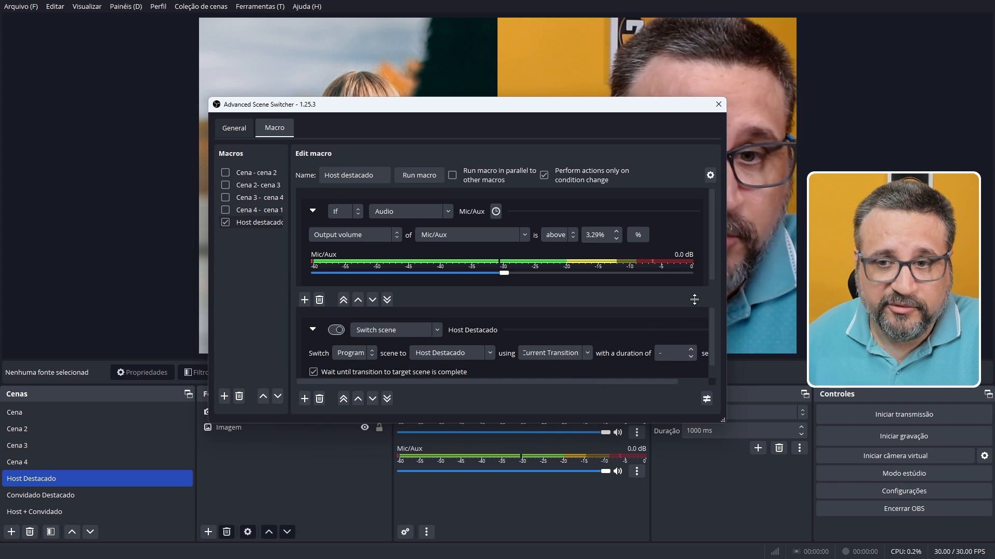
Close the macro window and review the Host Destacado and Convidado Destacado scenes and the Imagem source
{"action": "left_click", "coordinate": [718, 105]}
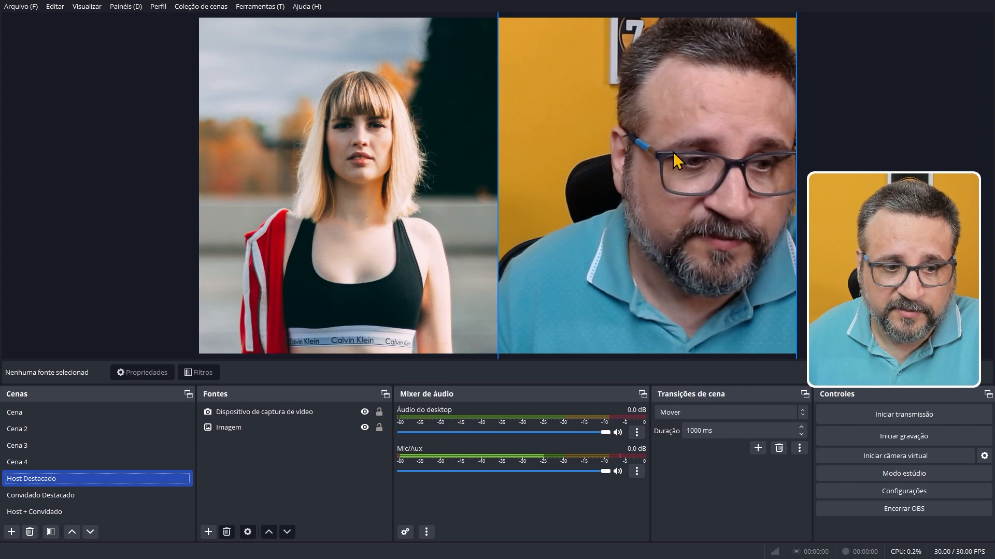
{"action": "left_click", "coordinate": [37, 496]}
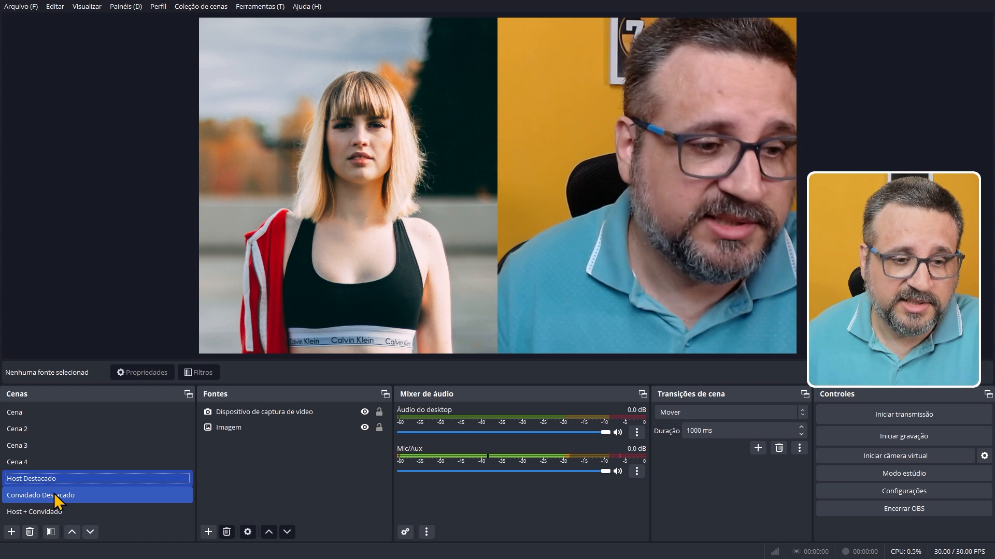
{"action": "left_click", "coordinate": [58, 494]}
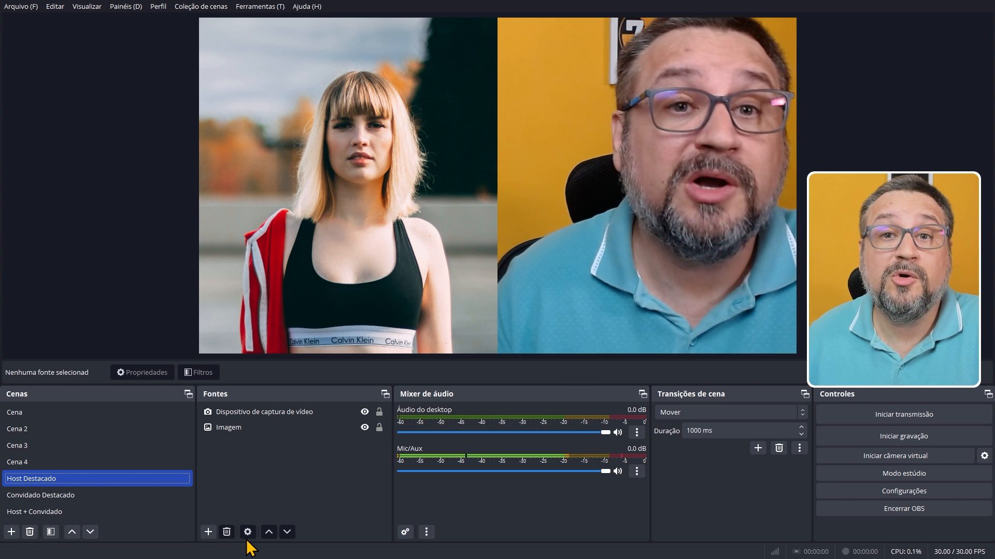
{"action": "left_click", "coordinate": [268, 424]}
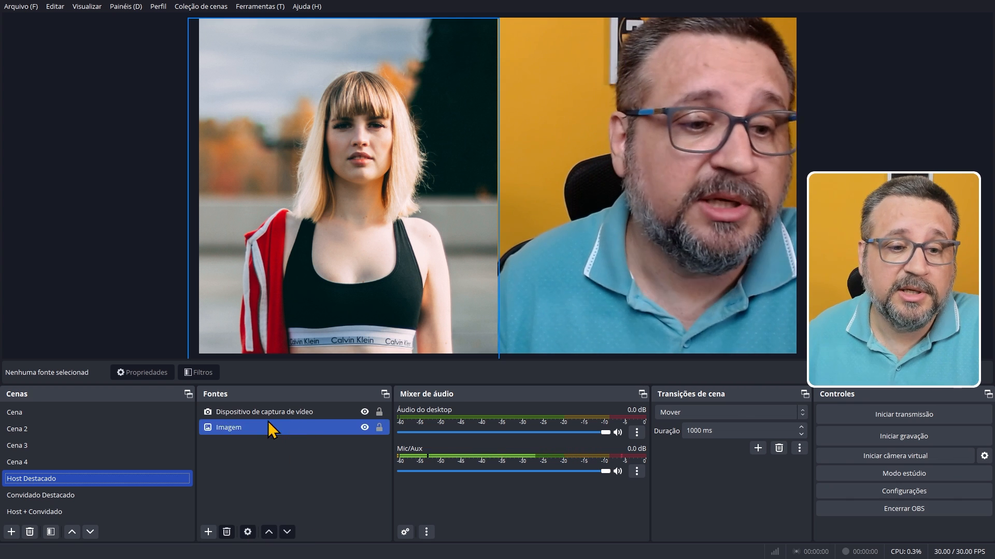
{"action": "left_click", "coordinate": [344, 426], "text": "ctrl"}
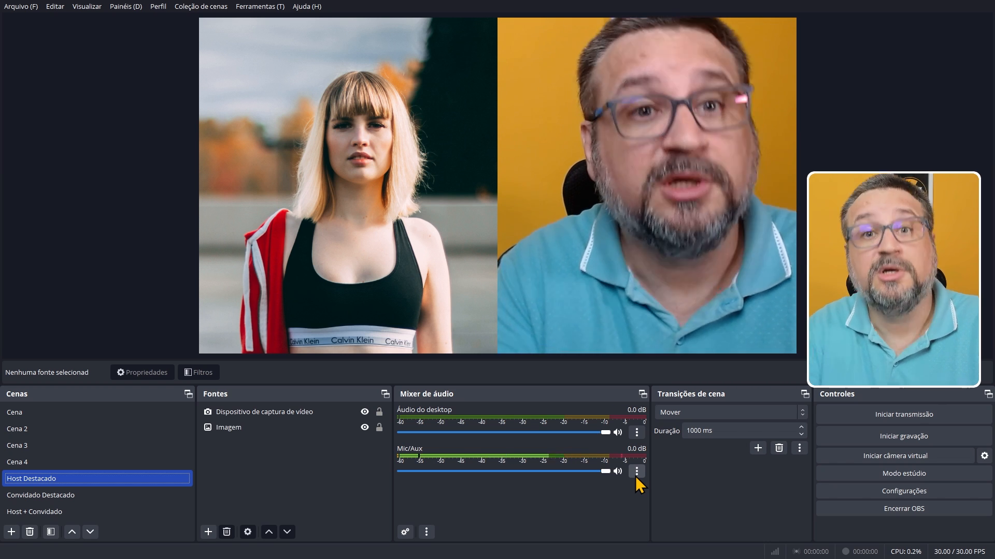
Reopen Advanced Scene Switcher and bring up the Host destacado macro for editing
{"action": "left_click", "coordinate": [259, 6]}
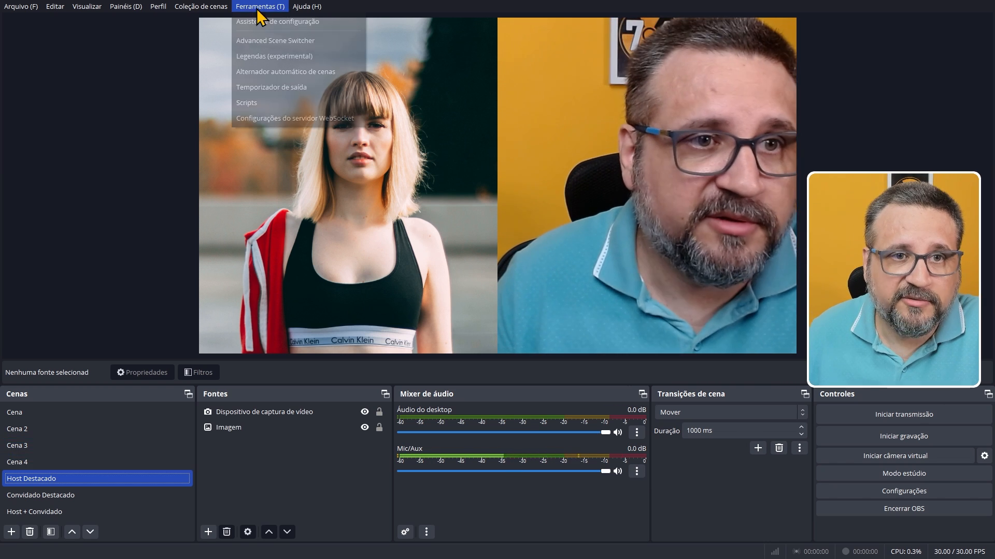
{"action": "left_click", "coordinate": [279, 42]}
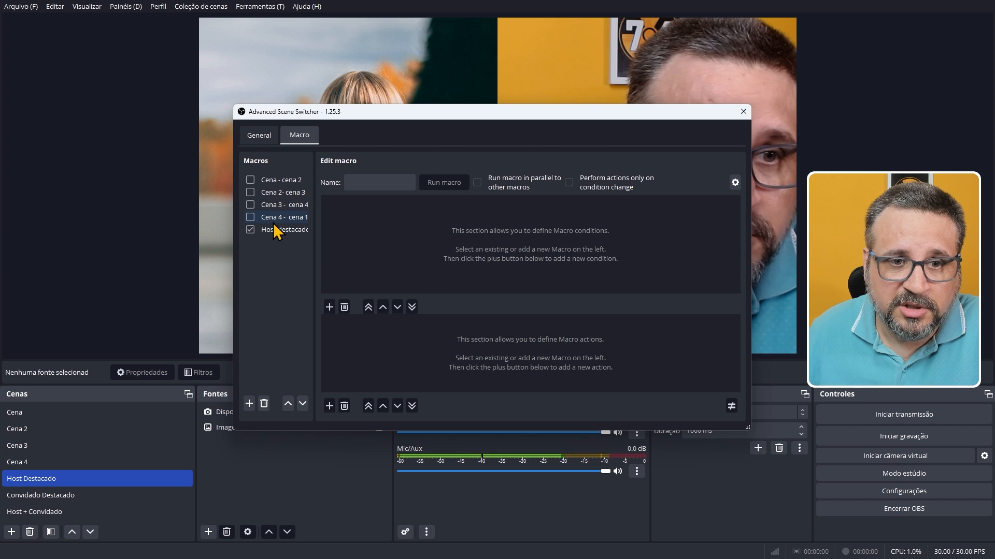
{"action": "left_click", "coordinate": [275, 230]}
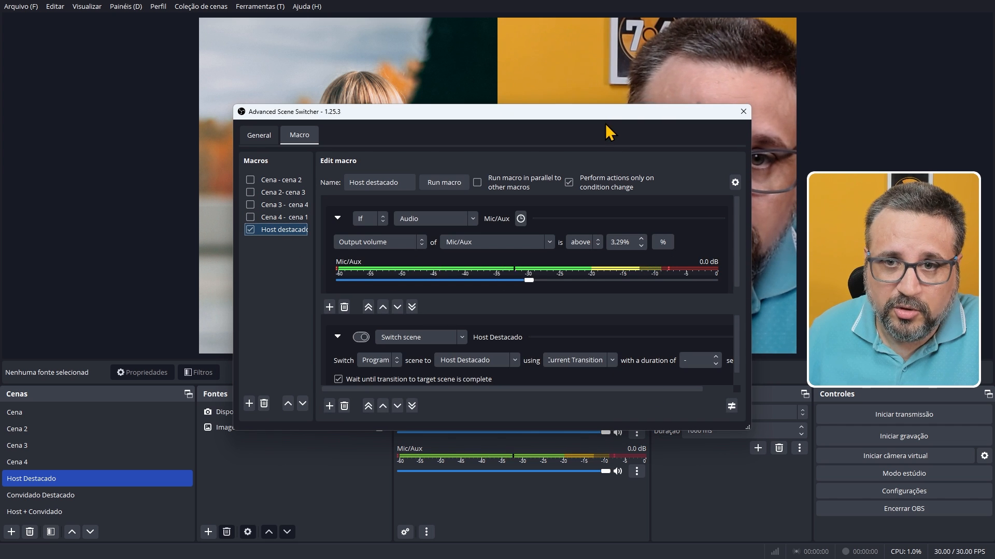
Enlarge the macro window and show the else actions section of the Host destacado macro
{"action": "left_click_drag", "start_coordinate": [606, 126], "coordinate": [592, 36]}
{"action": "left_click_drag", "start_coordinate": [516, 340], "coordinate": [517, 399]}
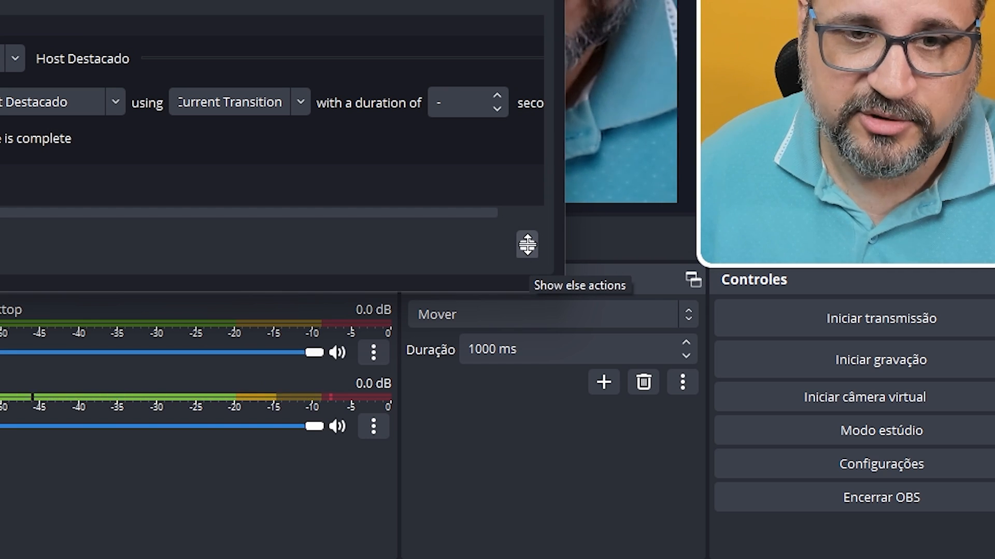
{"action": "left_click", "coordinate": [527, 244]}
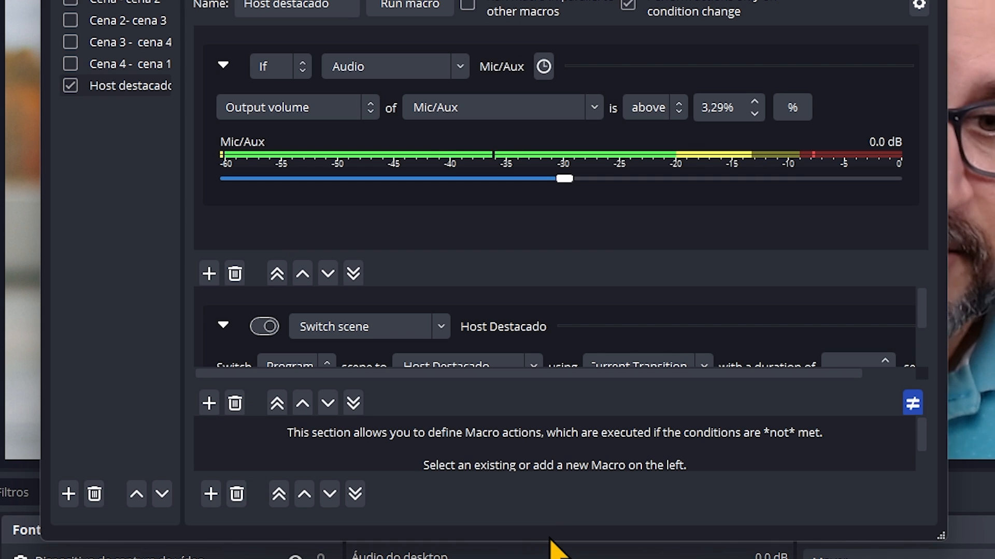
{"action": "mouse_move", "coordinate": [547, 540]}
{"action": "left_mouse_down"}
{"action": "mouse_move", "coordinate": [538, 558]}
{"action": "mouse_move", "coordinate": [533, 533]}
{"action": "left_mouse_up"}
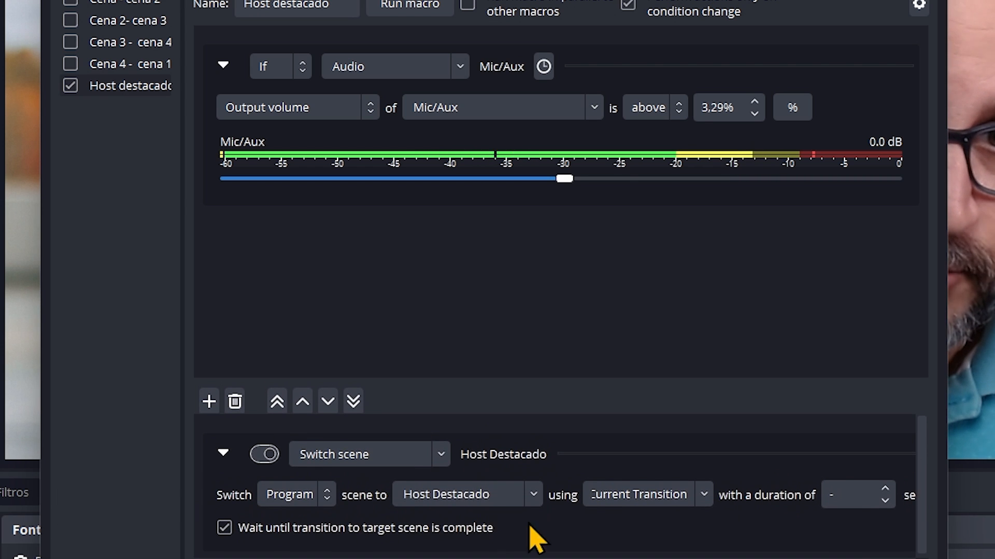
Make room for the else section of the Host destacado macro and add a new action to it
{"action": "left_click_drag", "start_coordinate": [539, 243], "coordinate": [540, 23]}
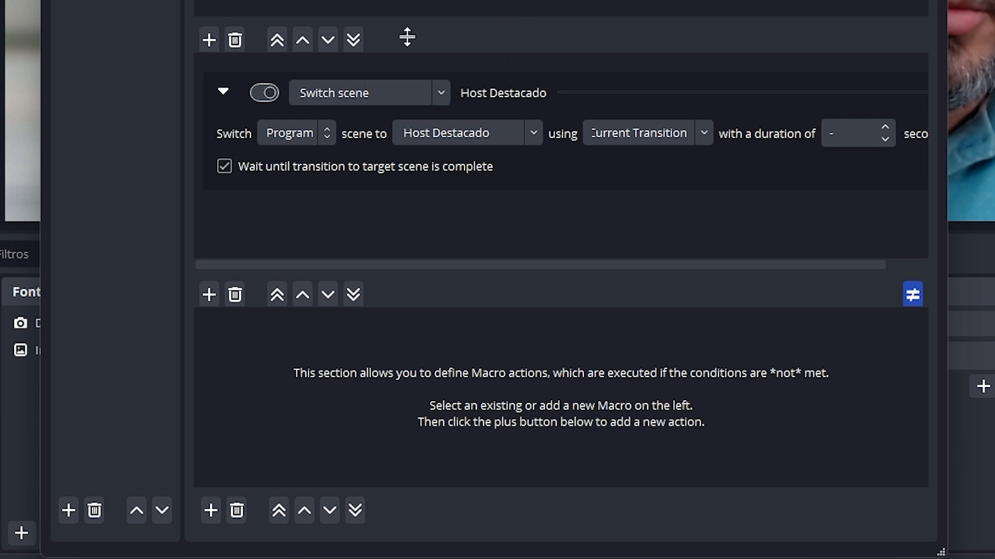
{"action": "left_click", "coordinate": [210, 295]}
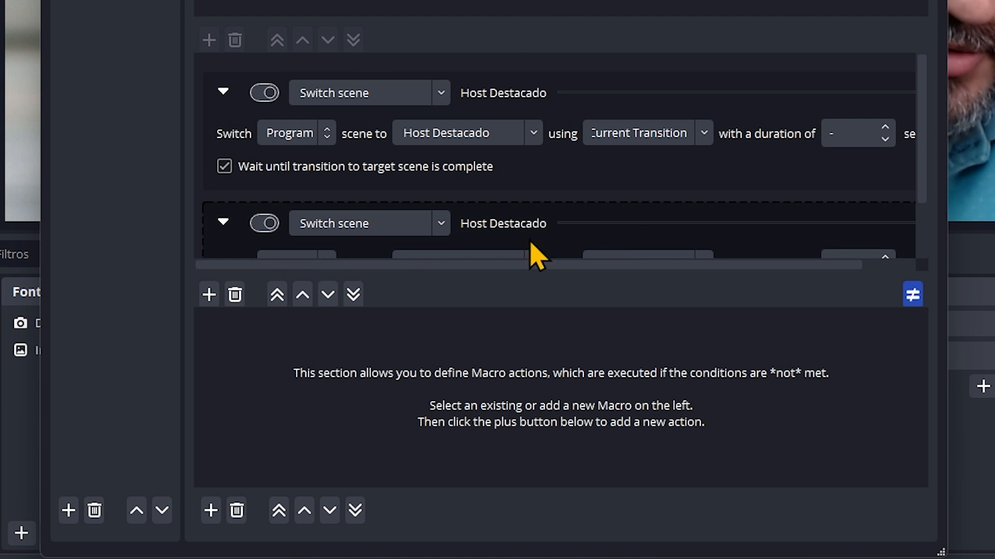
{"action": "left_click", "coordinate": [236, 295]}
{"action": "left_click", "coordinate": [210, 510]}
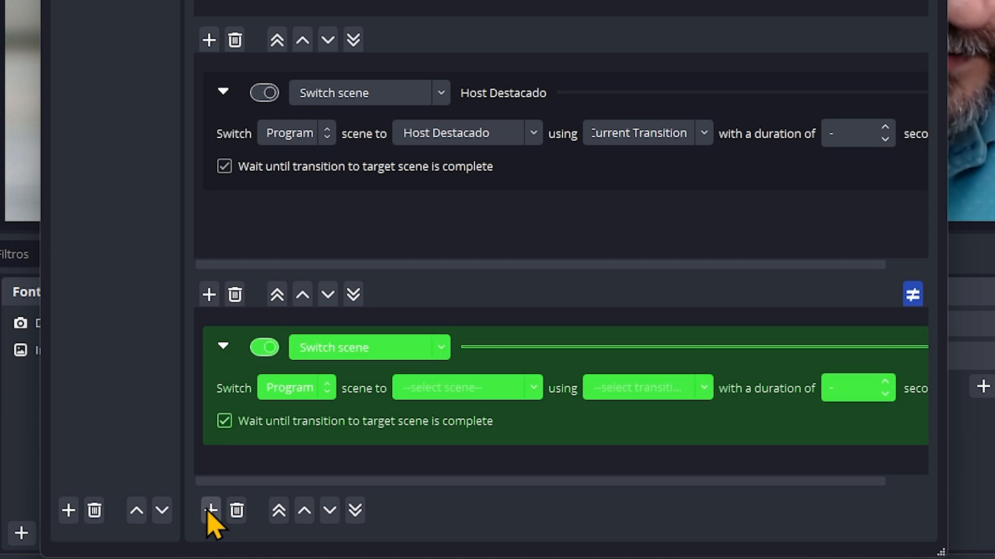
Set the new else action to Switch scene with Host + Convidado as the target scene
{"action": "left_click", "coordinate": [437, 355]}
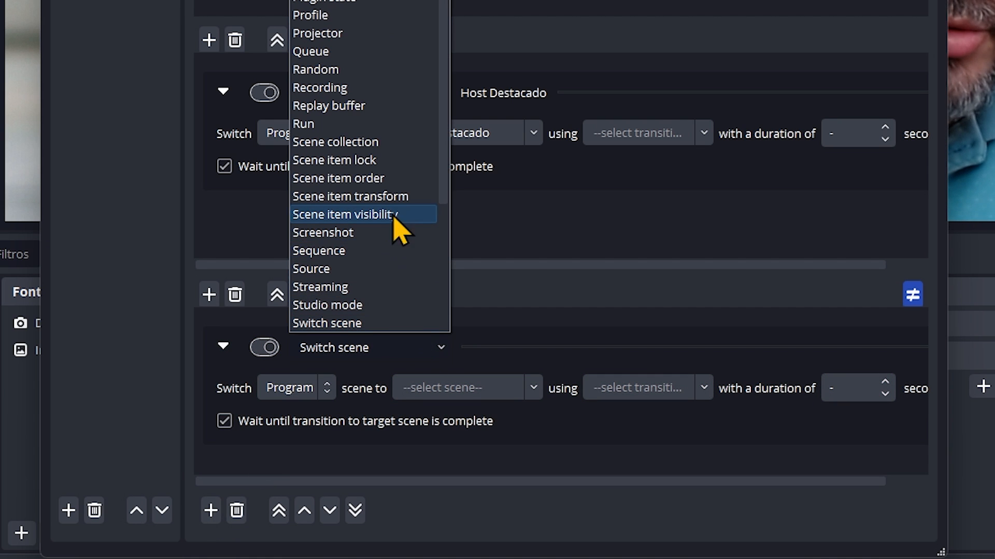
{"action": "left_click", "coordinate": [342, 345]}
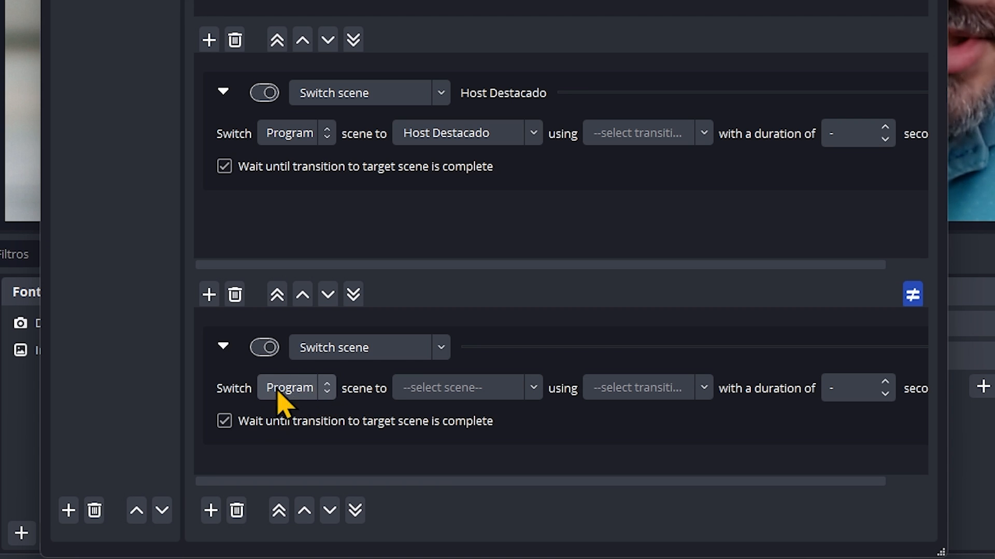
{"action": "left_click", "coordinate": [531, 389]}
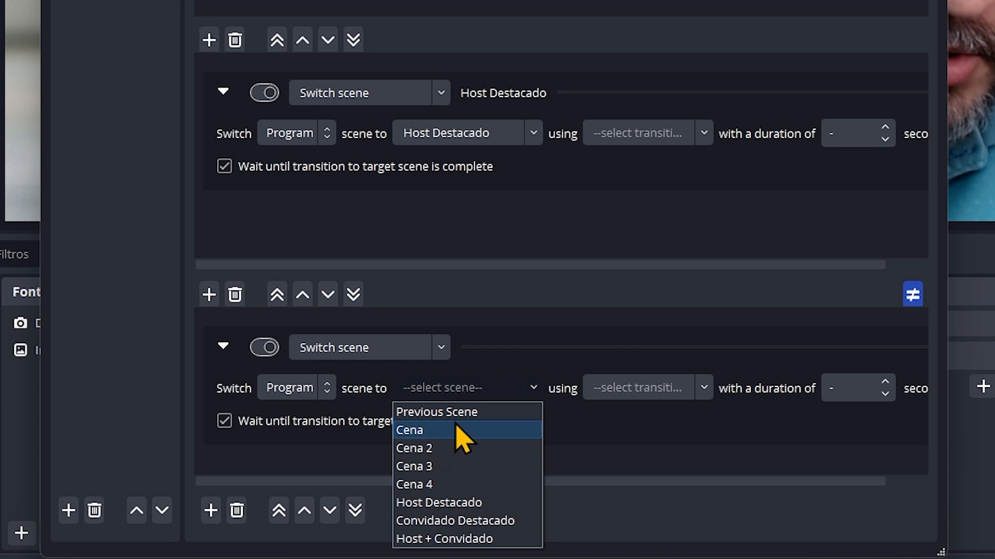
{"action": "left_click", "coordinate": [462, 540]}
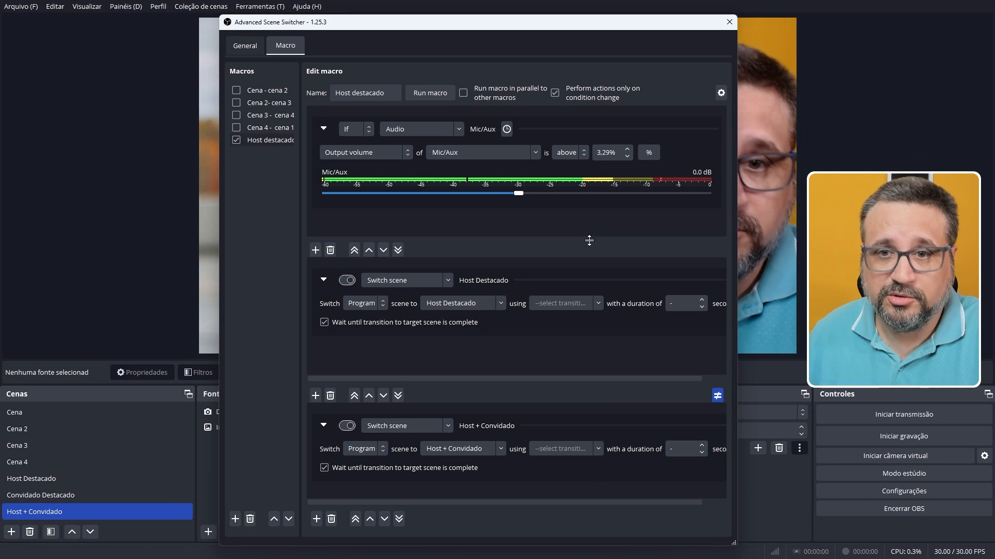
Duplicate the Host destacado macro and name the copy Convidado destacado
{"action": "left_click_drag", "start_coordinate": [697, 22], "coordinate": [541, 21]}
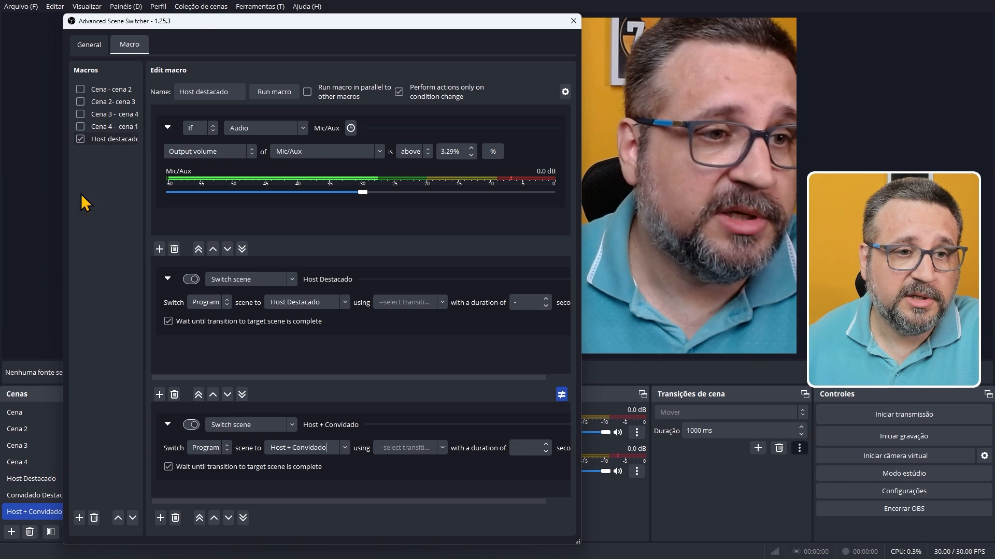
{"action": "right_click", "coordinate": [112, 144]}
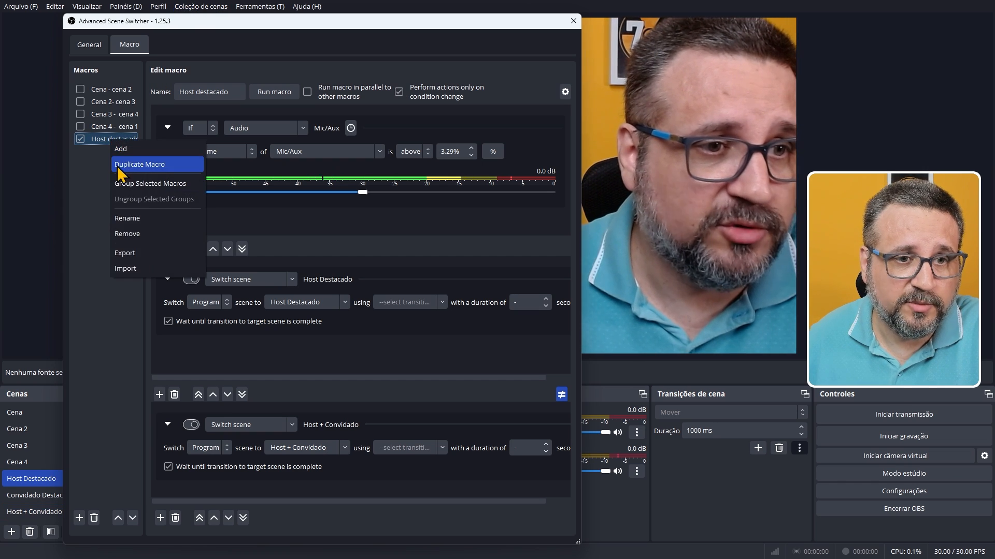
{"action": "left_click", "coordinate": [138, 164]}
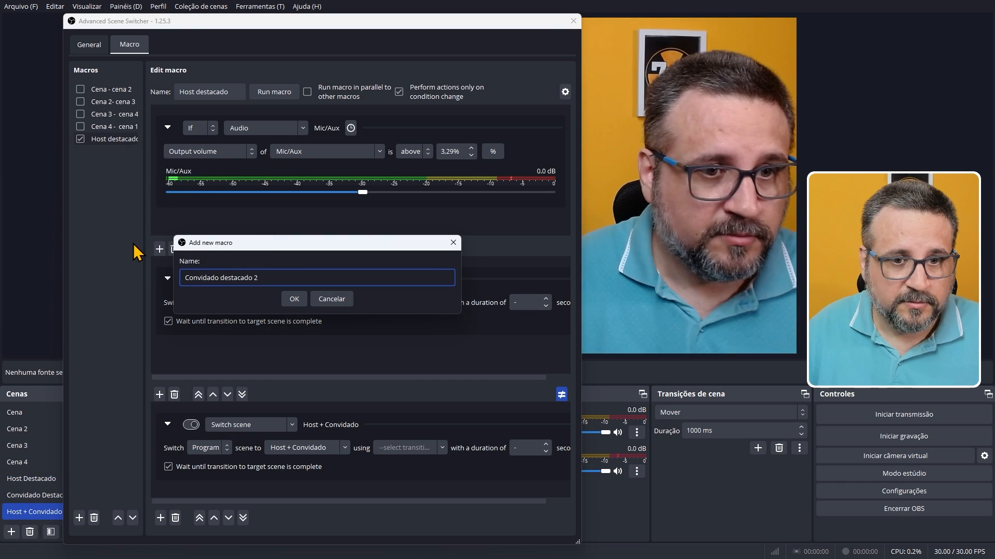
{"action": "left_click", "coordinate": [301, 299]}
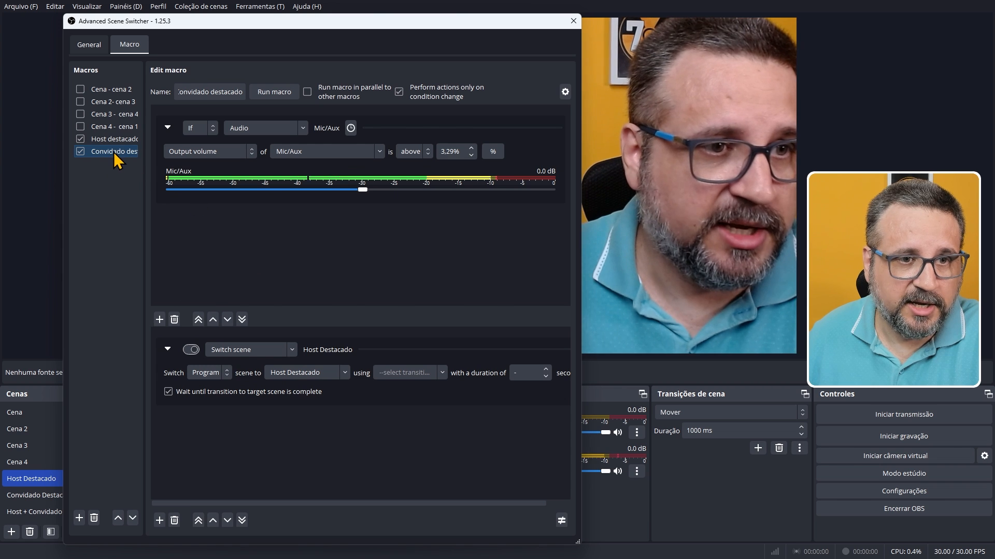
Set the Convidado destacado condition to monitor Áudio do desktop with an output volume threshold above 3,19%
{"action": "left_click_drag", "start_coordinate": [423, 324], "coordinate": [425, 252]}
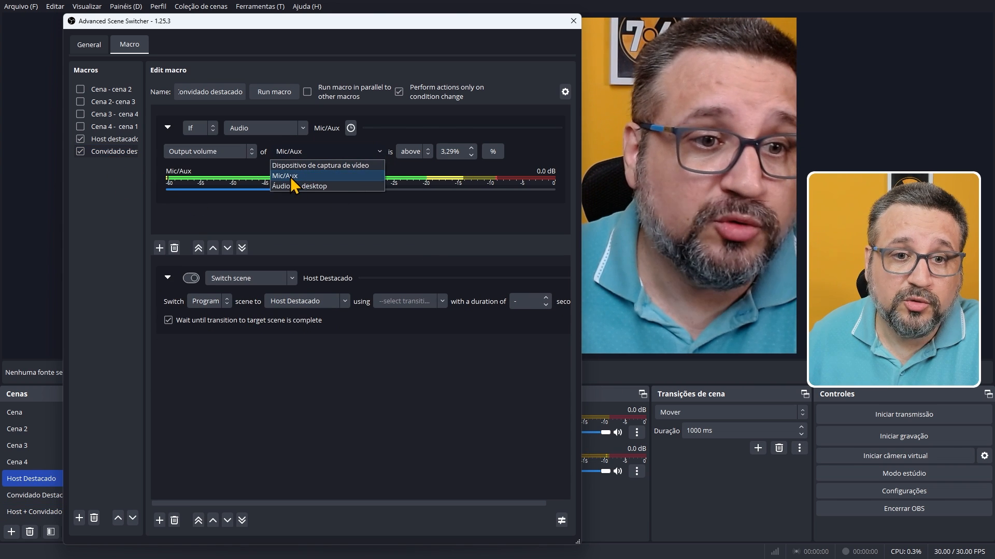
{"action": "left_click", "coordinate": [306, 185]}
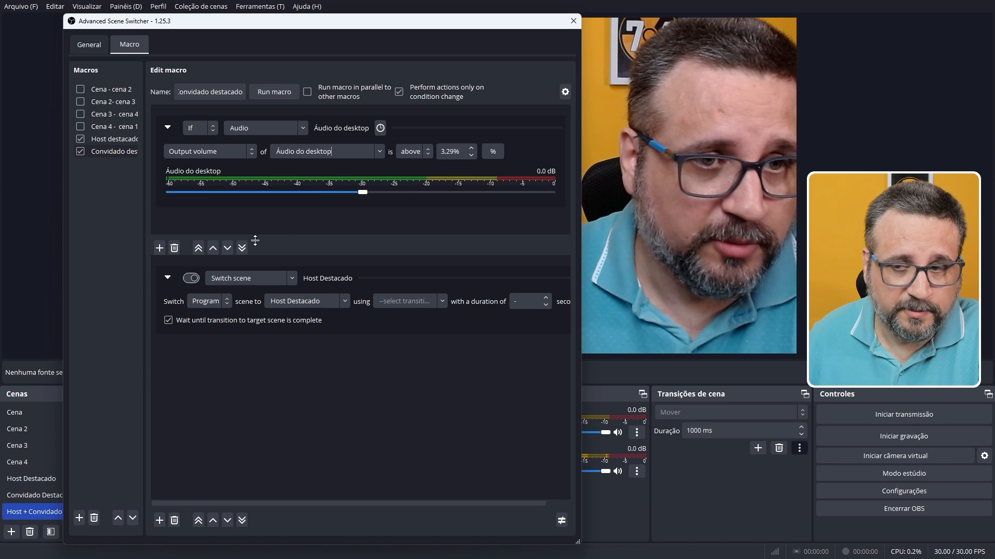
{"action": "left_click_drag", "start_coordinate": [364, 193], "coordinate": [362, 192]}
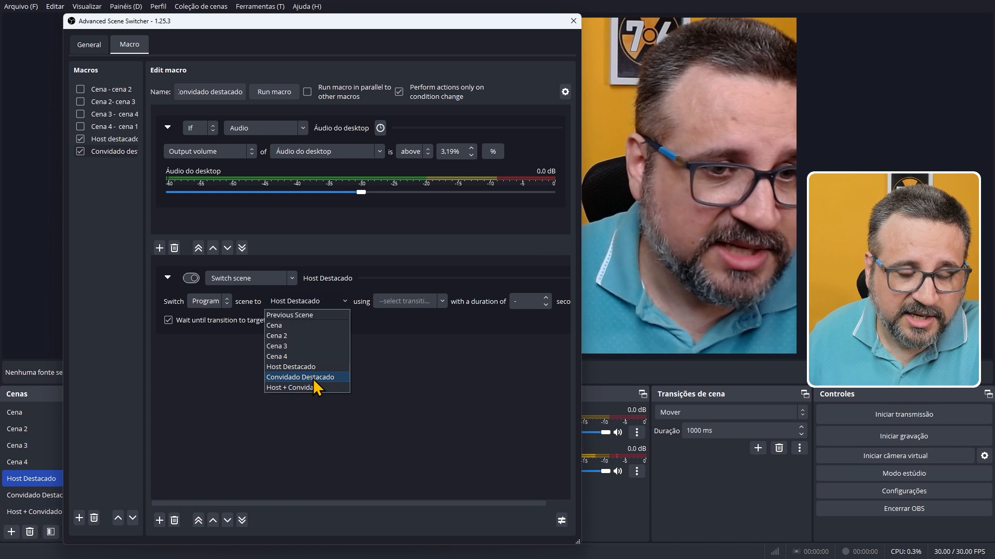
Set the macro's scene switch to Convidado Destacado, check its else action, and close Advanced Scene Switcher
{"action": "left_click", "coordinate": [311, 378]}
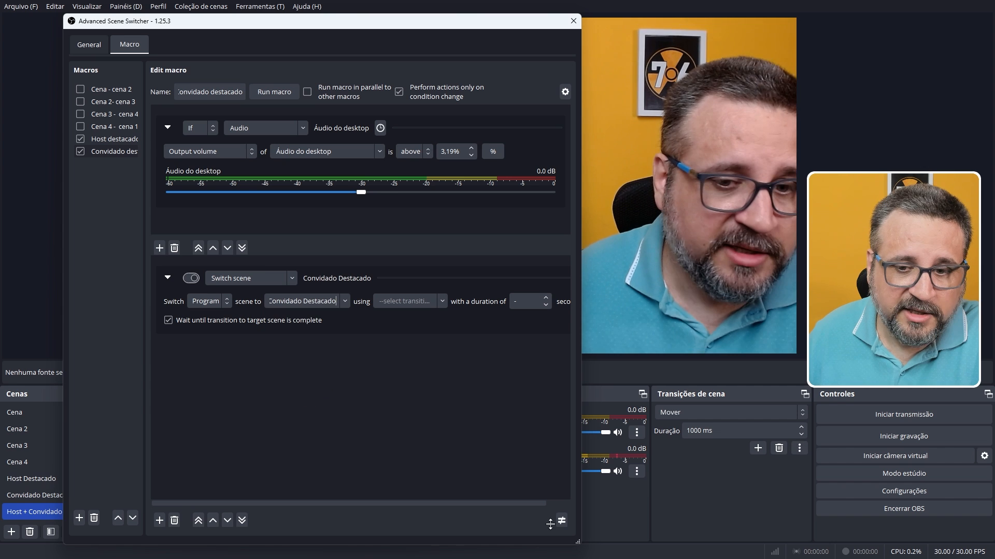
{"action": "left_click_drag", "start_coordinate": [550, 525], "coordinate": [551, 397]}
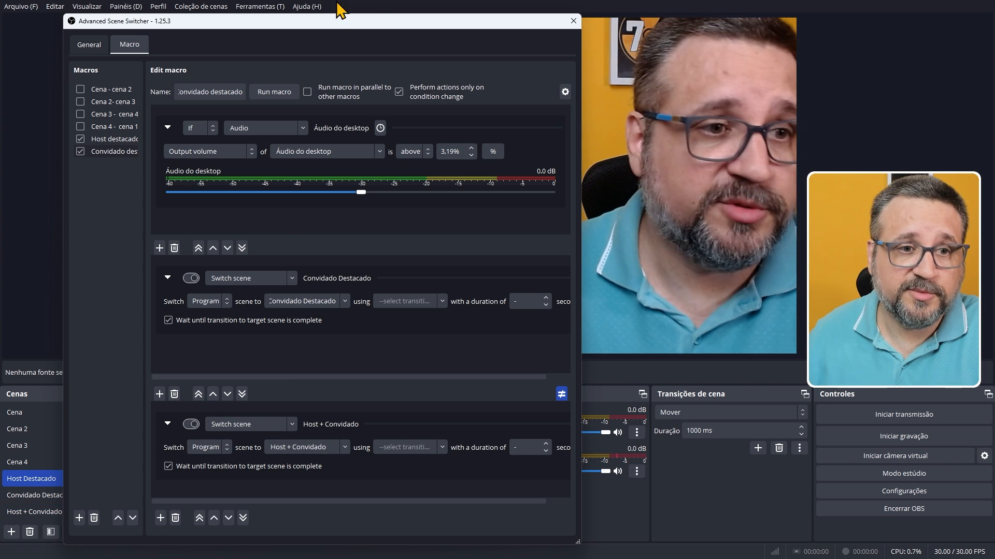
{"action": "left_click", "coordinate": [573, 20]}
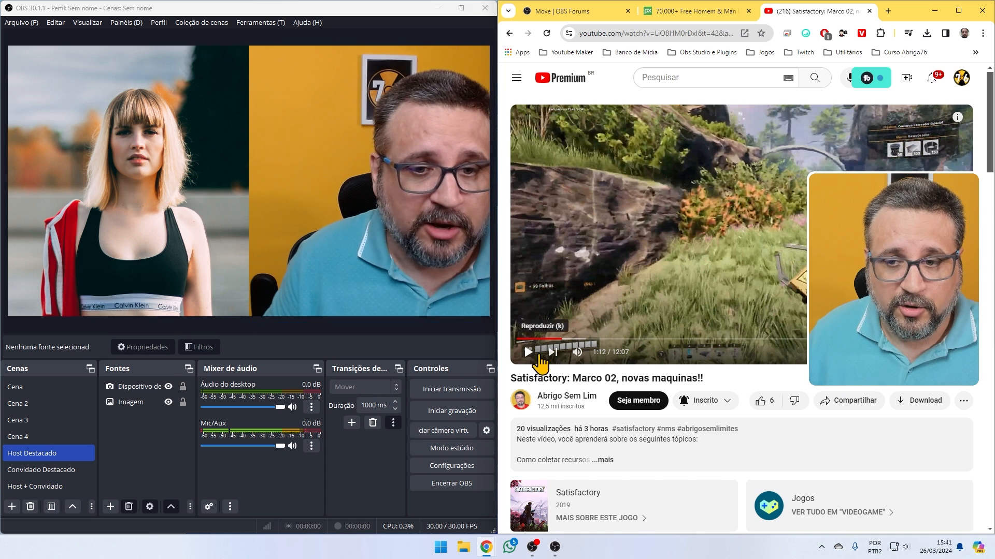
Play and pause the YouTube video in the browser to test the Convidado destacado macro with desktop audio
{"action": "key", "text": "F3"}
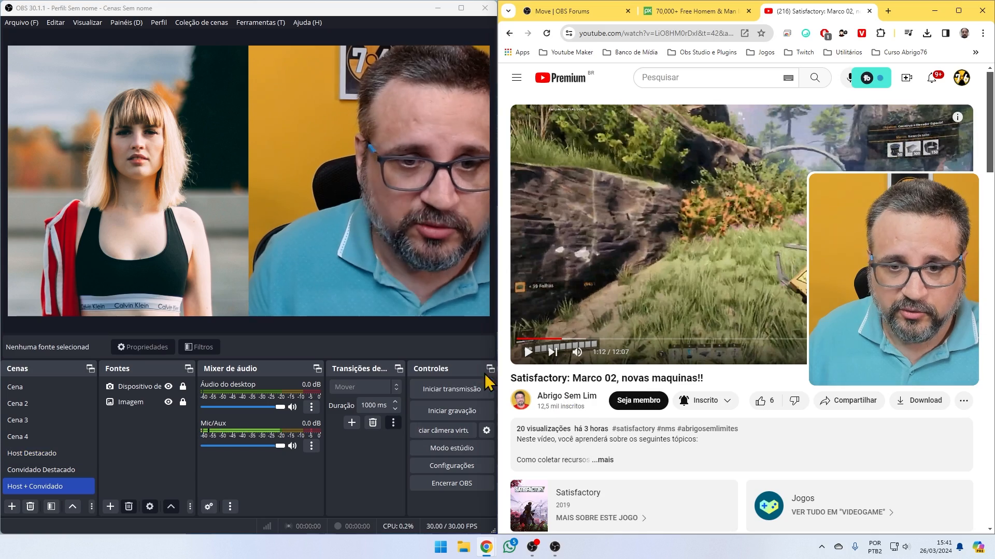
{"action": "left_click", "coordinate": [528, 352]}
{"action": "key", "text": "F2"}
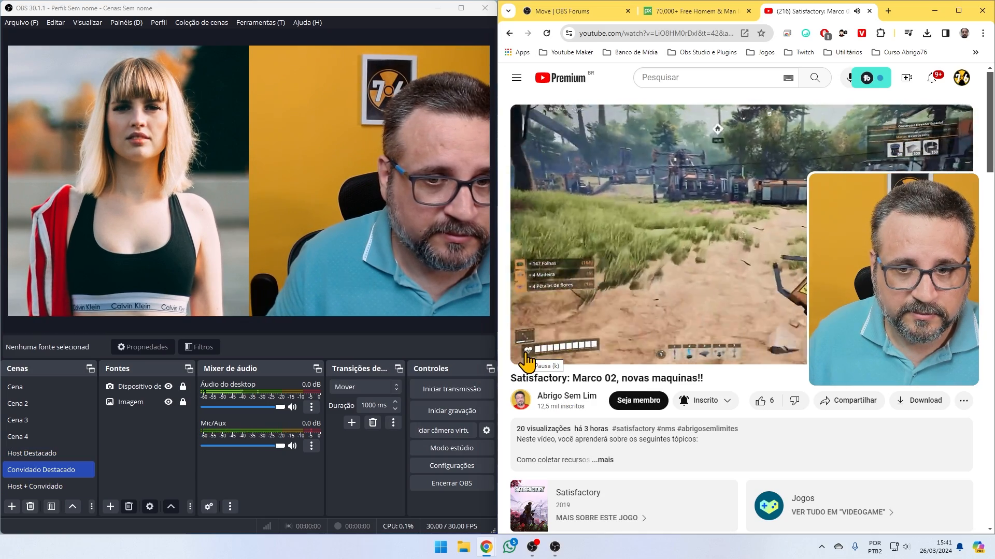
{"action": "left_click", "coordinate": [528, 353]}
{"action": "key", "text": "F3"}
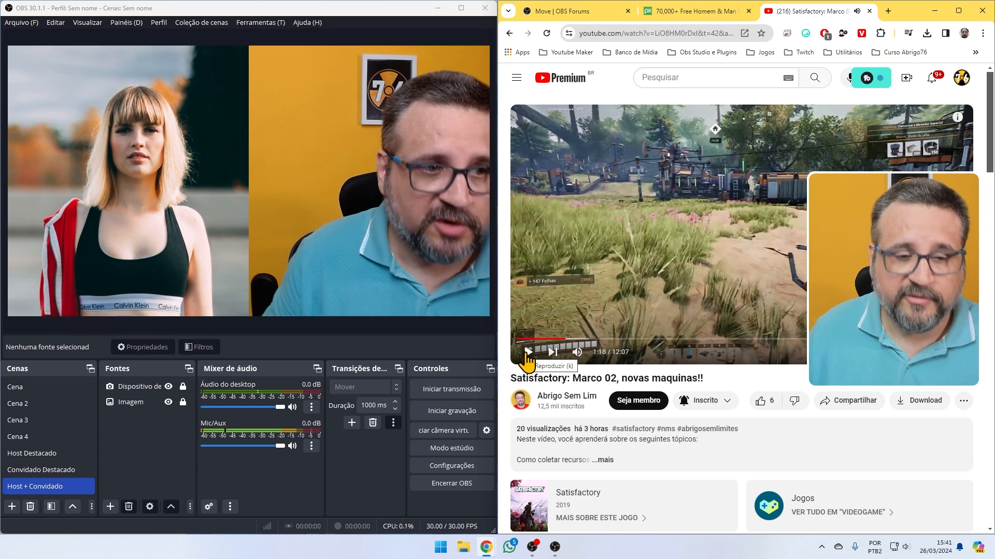
Test how the program alternates between the Host Destacado and Host + Convidado scenes as the microphone volume changes
{"action": "key", "text": "F1"}
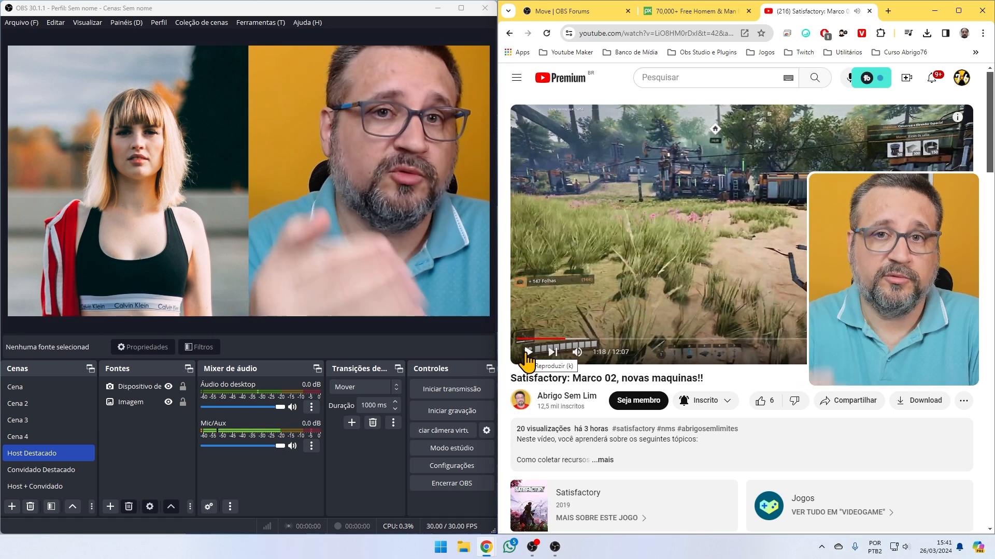
{"action": "key", "text": "F3"}
{"action": "key", "text": "F1"}
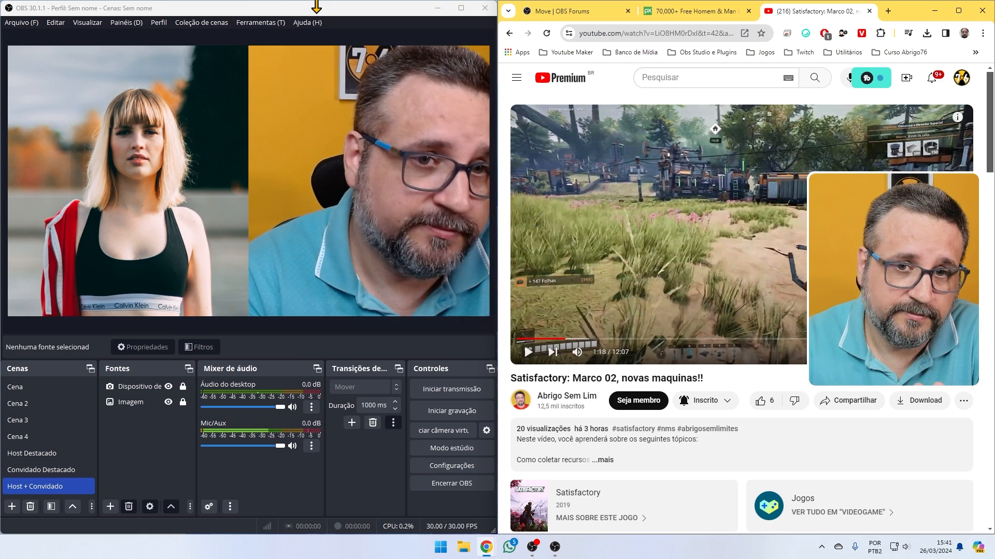
{"action": "key", "text": "F1"}
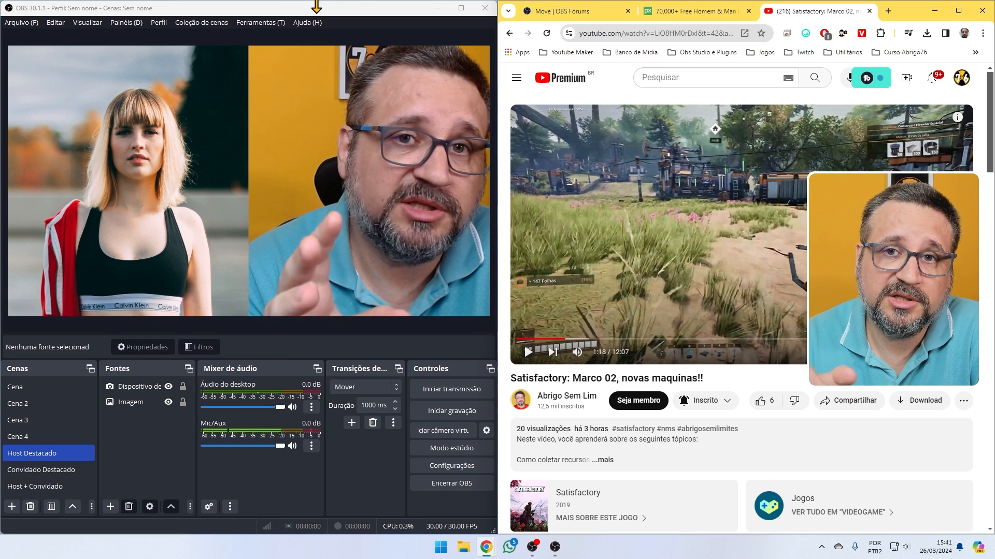
{"action": "key", "text": "F3"}
{"action": "key", "text": "F1"}
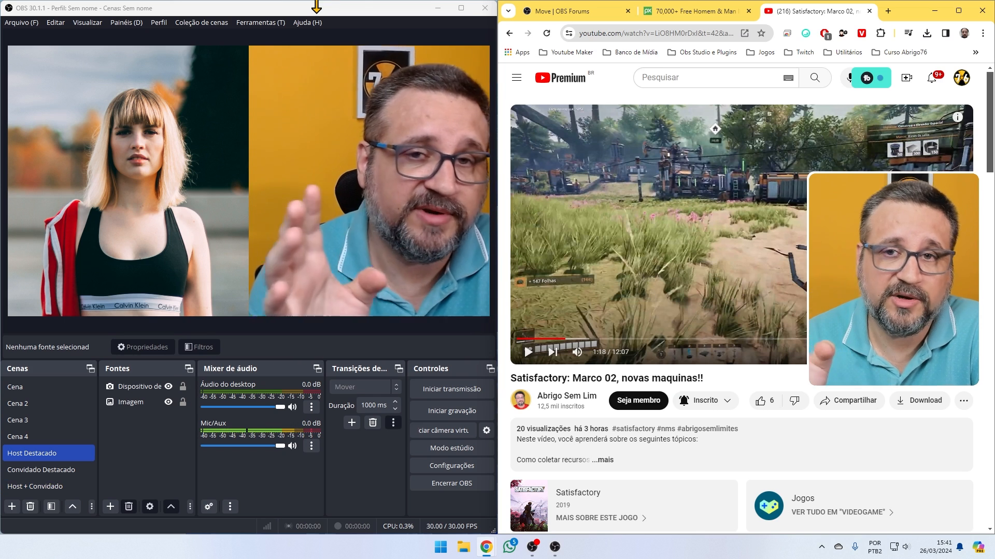
{"action": "key", "text": "F3"}
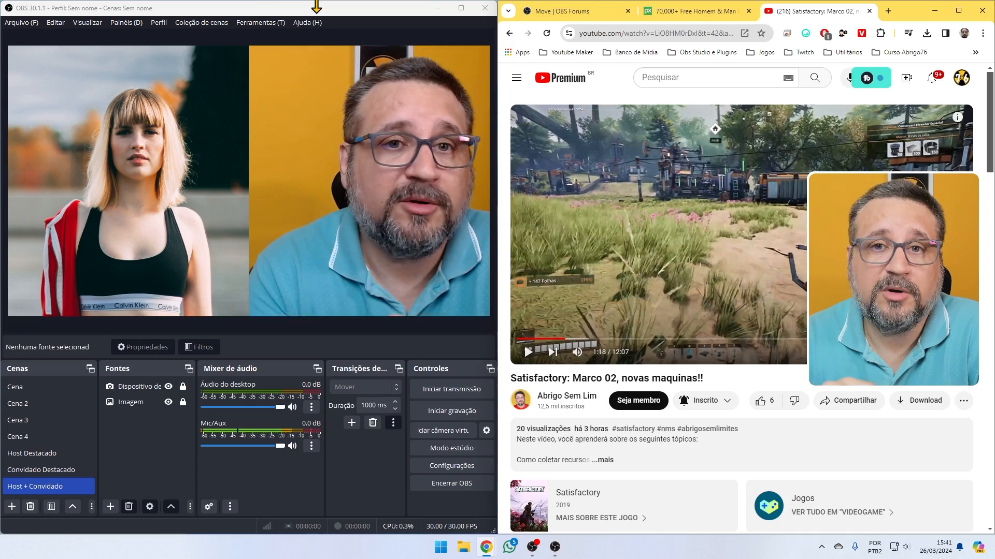
{"action": "key", "text": "F1"}
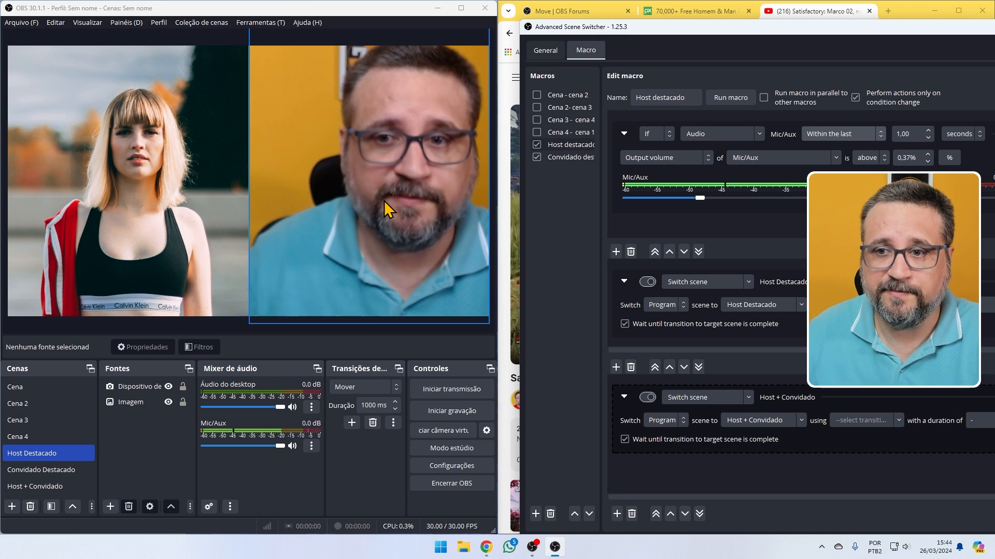
Check the duration modifier options of the Host destacado audio condition and keep Within the last selected
{"action": "left_click", "coordinate": [825, 139]}
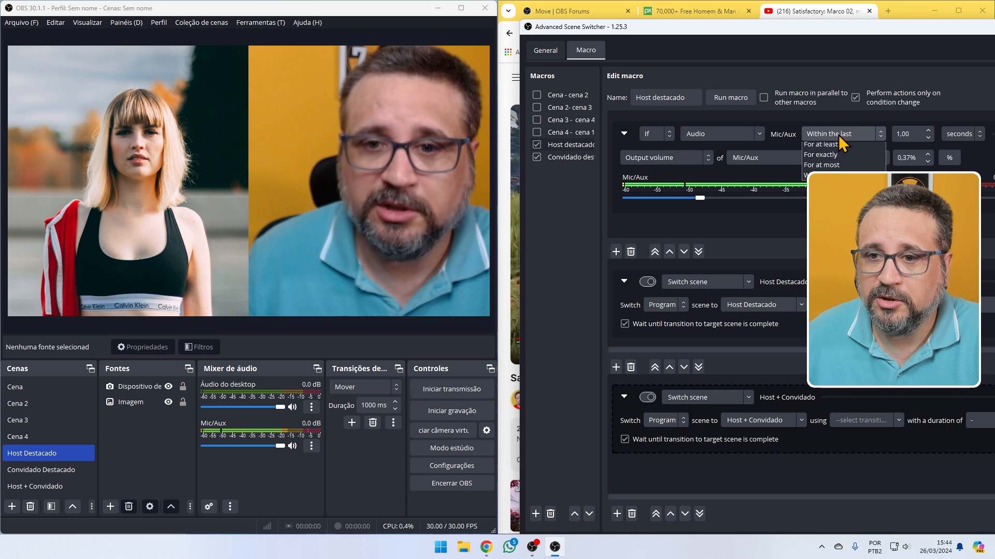
{"action": "left_click", "coordinate": [850, 137]}
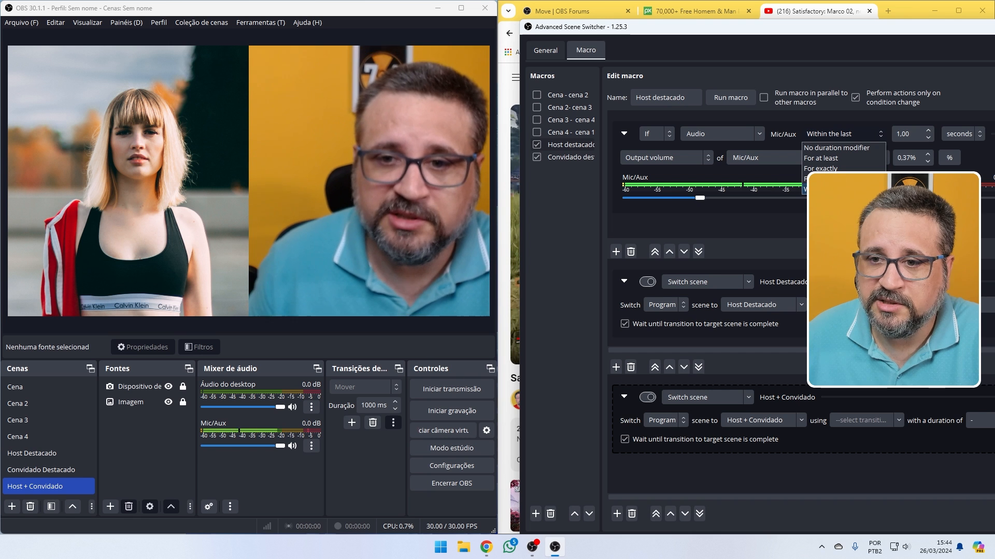
{"action": "left_click", "coordinate": [829, 189]}
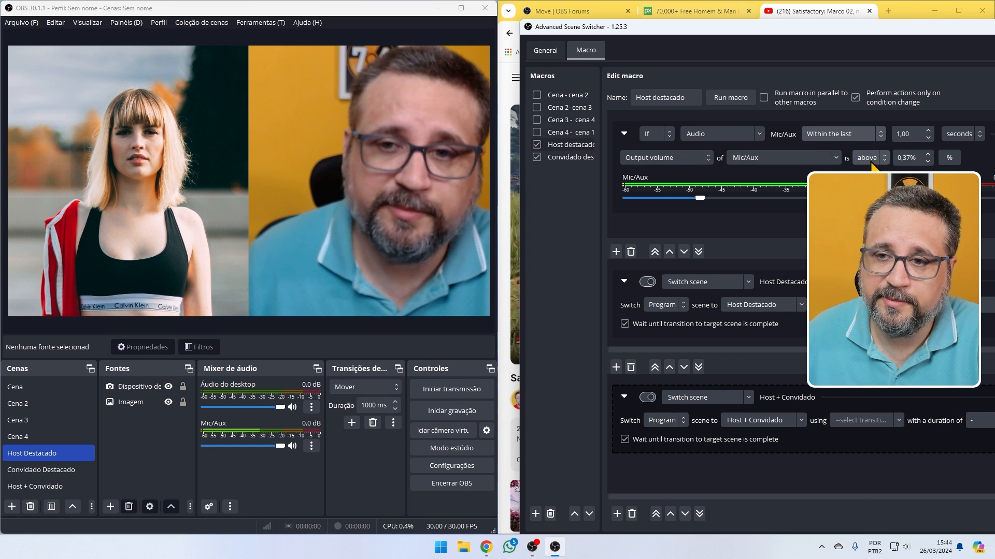